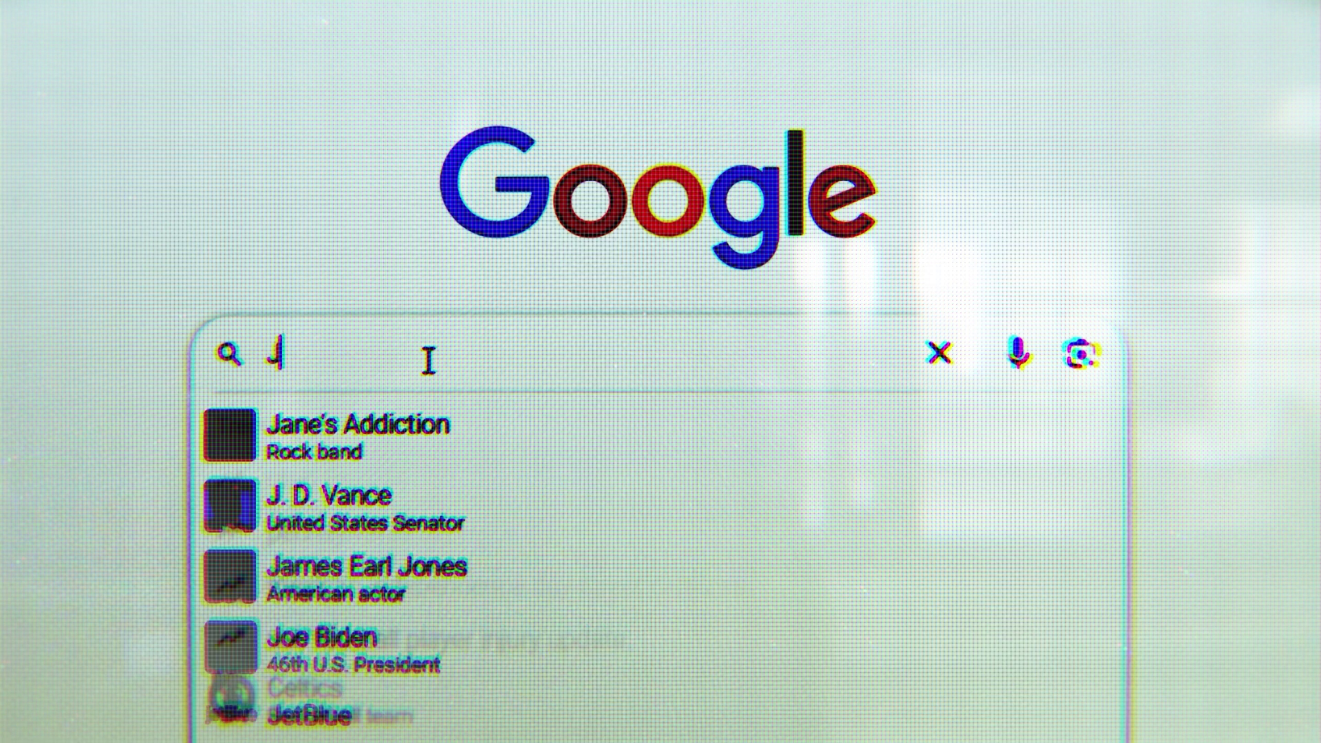
# - Search Google for "JFK assassination" and view the Wikipedia article Assassination of John F. Kennedy
pyautogui.write('FK ass')
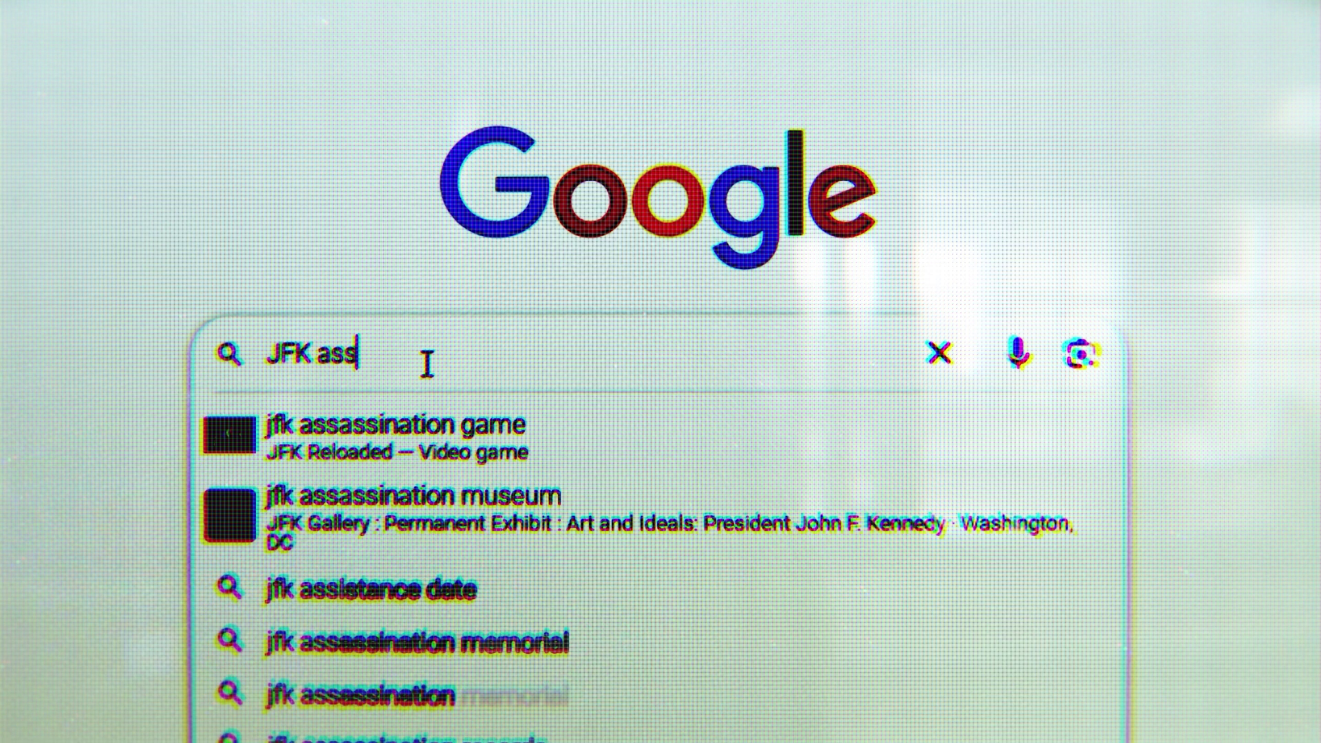
pyautogui.write('assination')
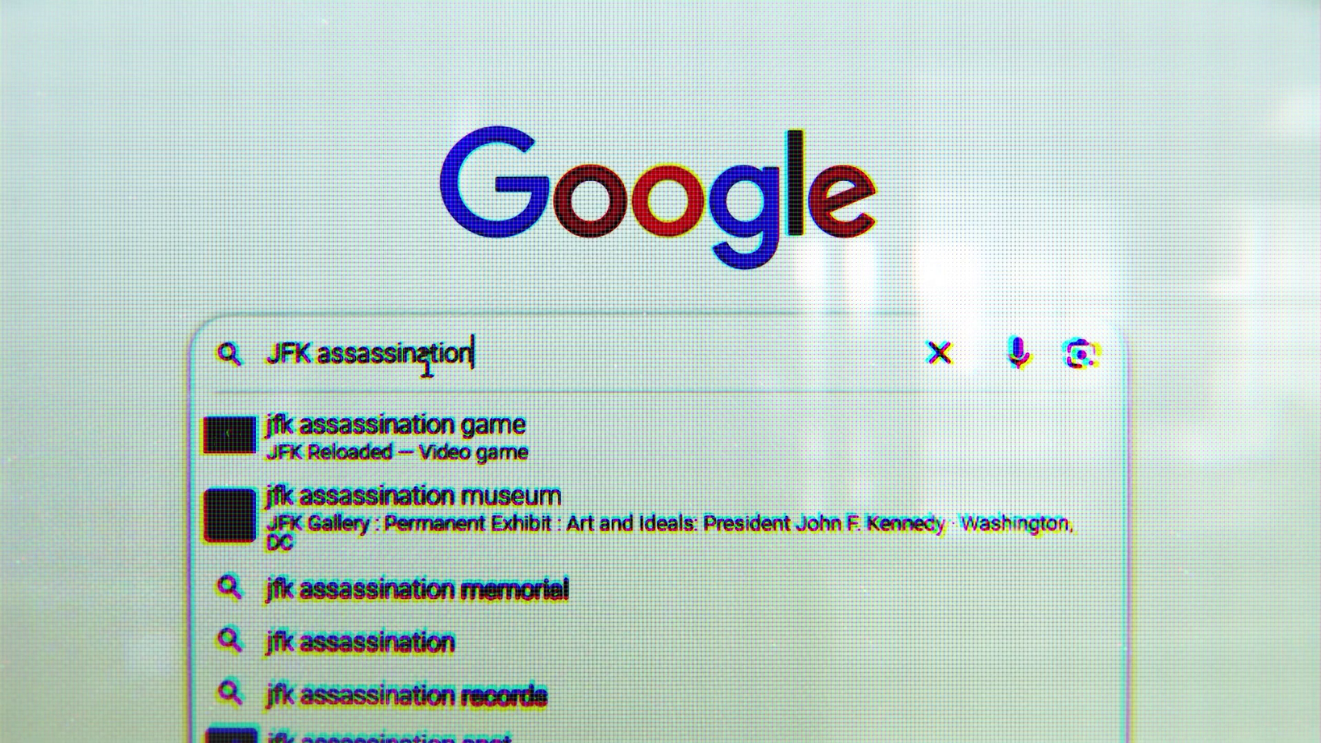
pyautogui.press('Return')
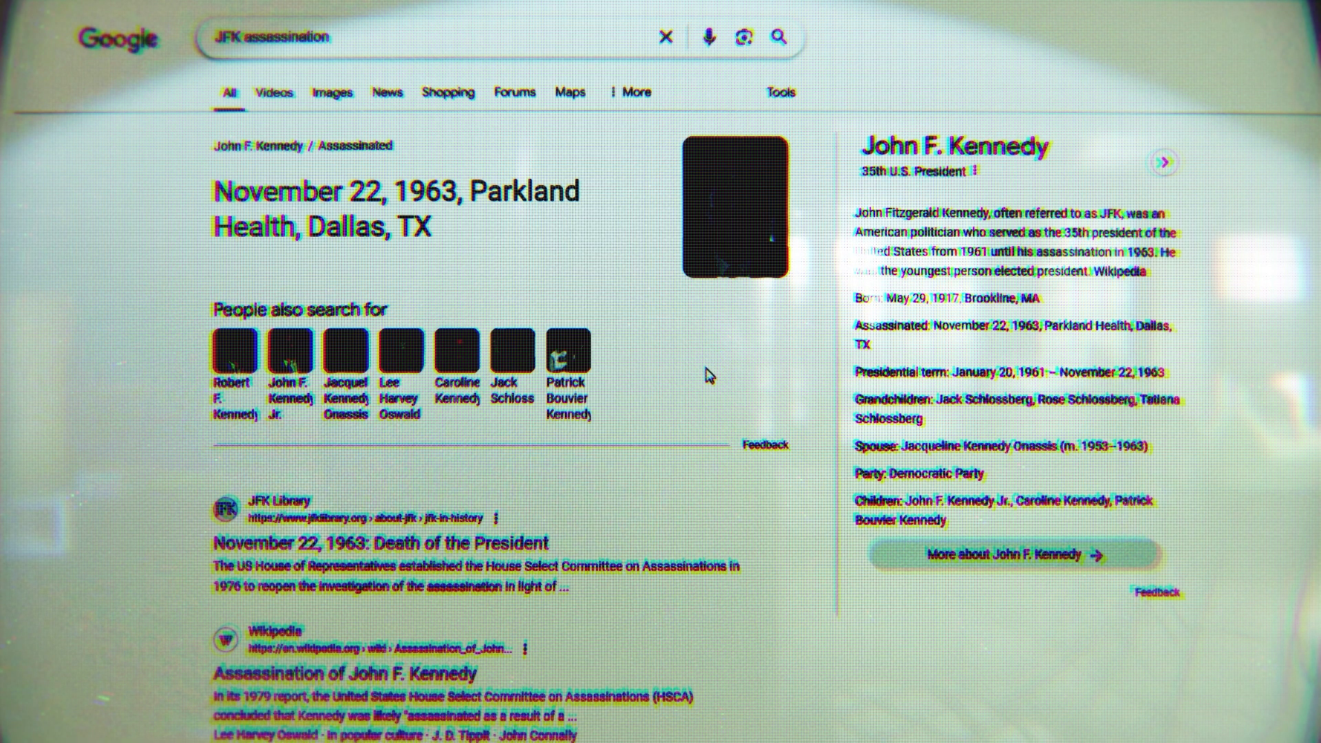
pyautogui.click(388, 676)
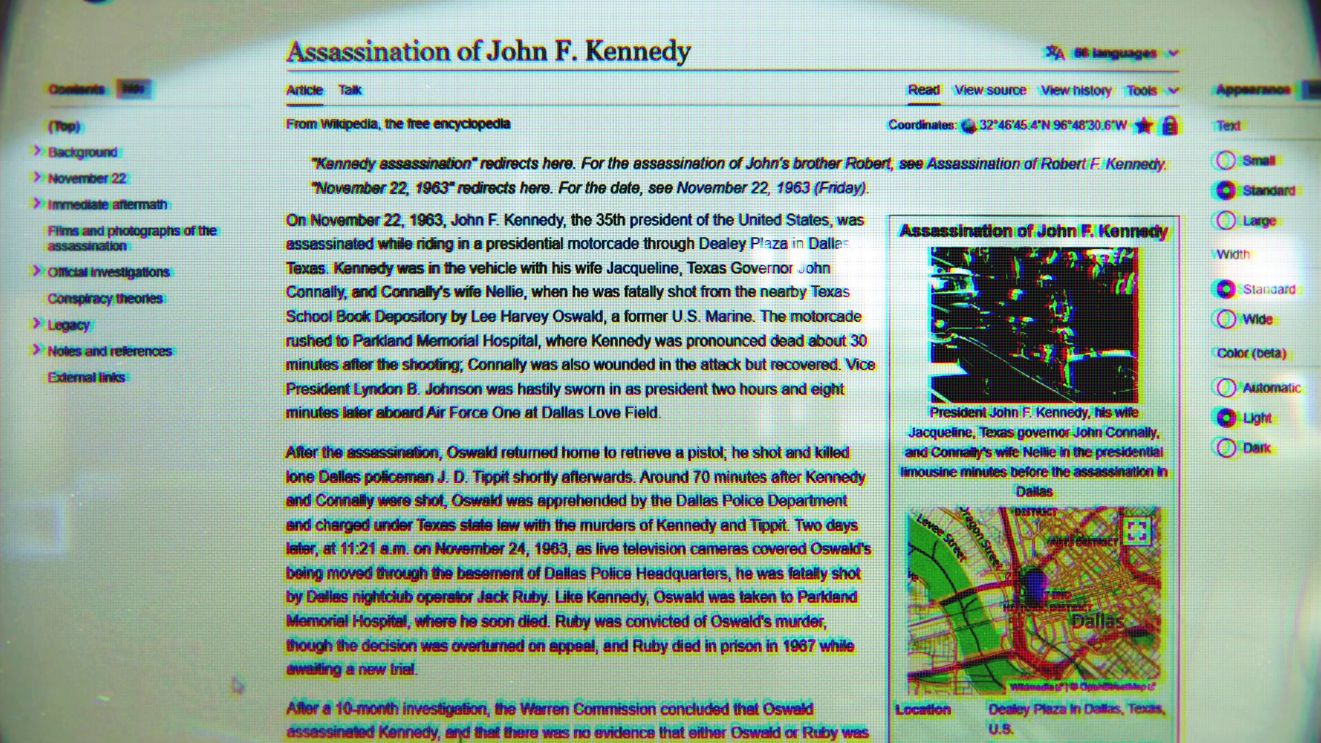
pyautogui.scroll(-10, 733, 372)
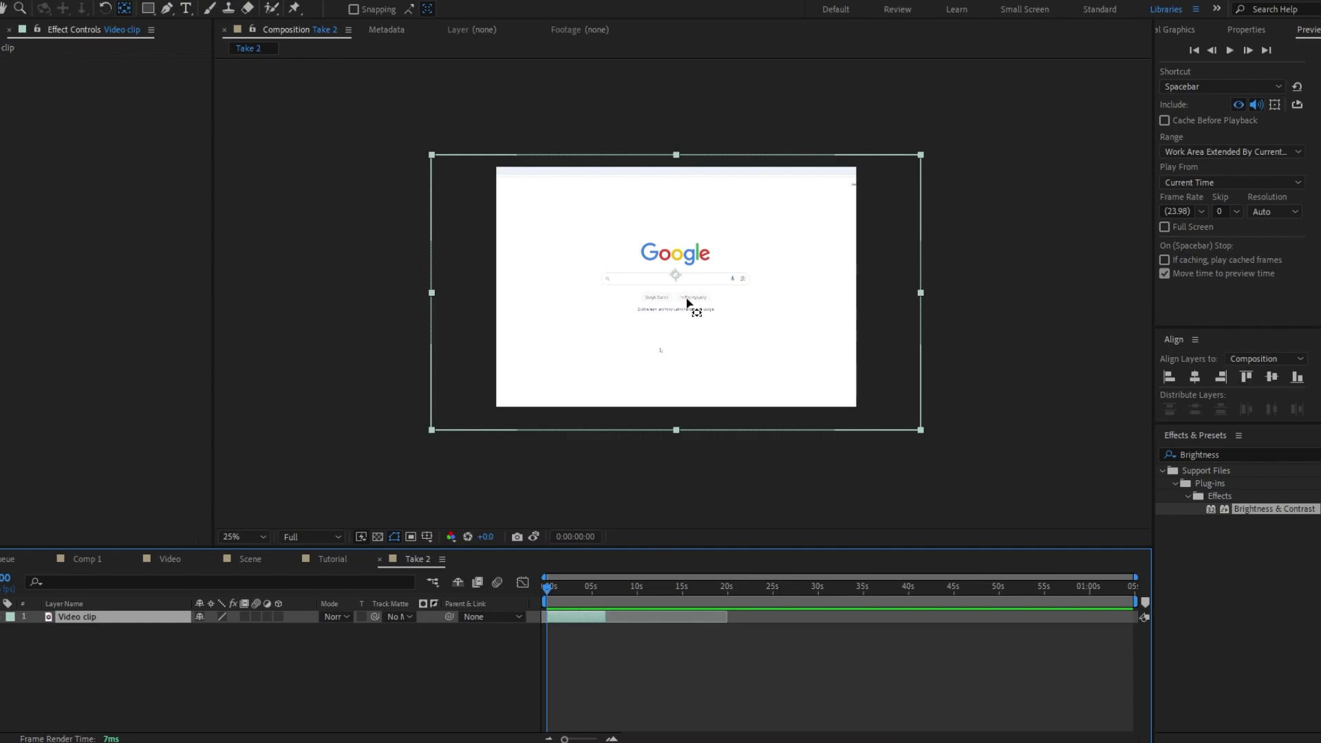
# - Switch to After Effects and create a black 1920 x 1280 px solid named Grid in the Take 2 composition
pyautogui.scroll(2, 686, 302)
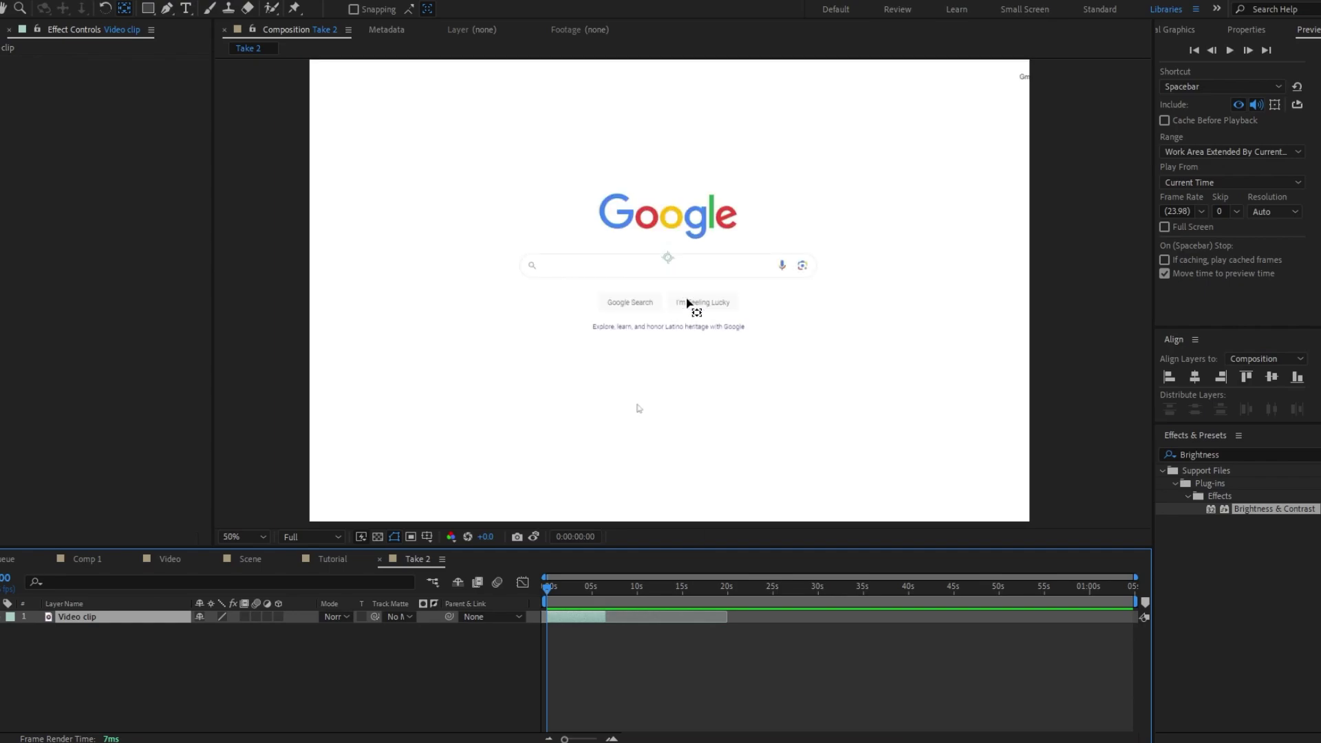
pyautogui.rightClick(627, 668)
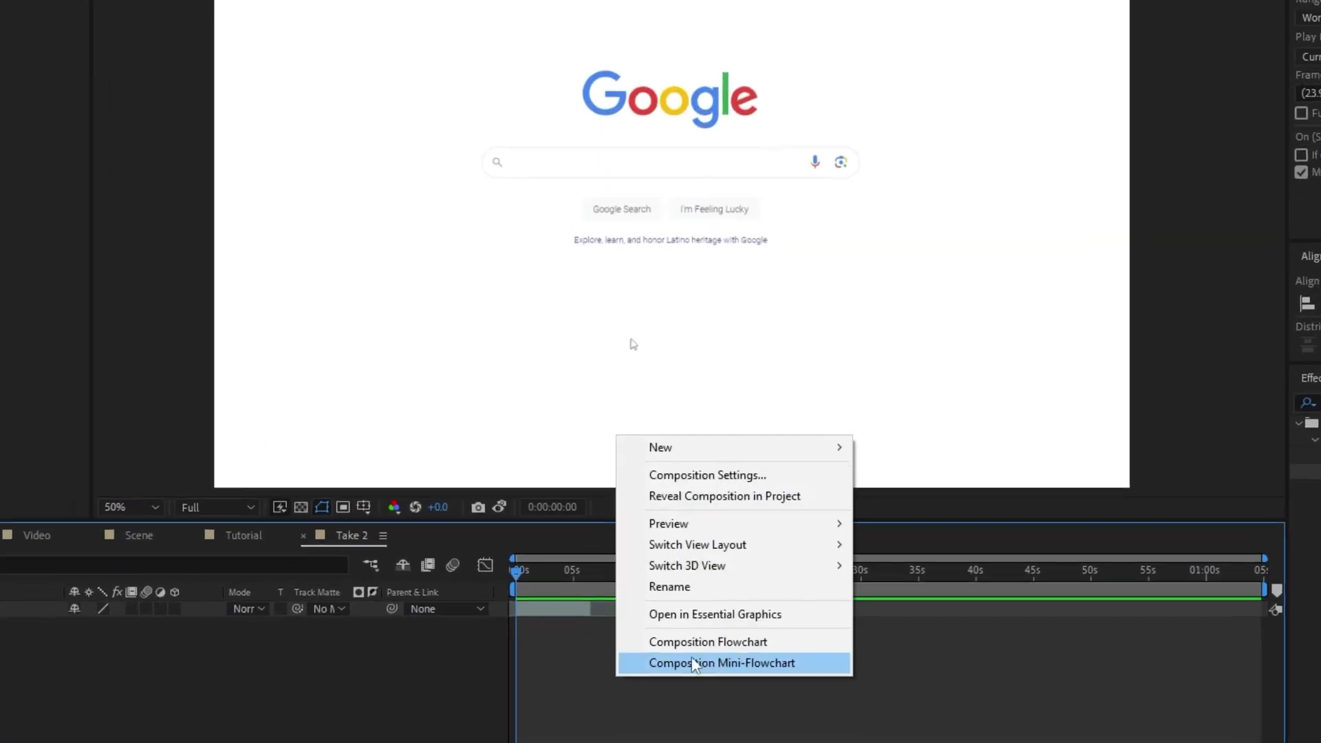
pyautogui.moveTo(671, 489)
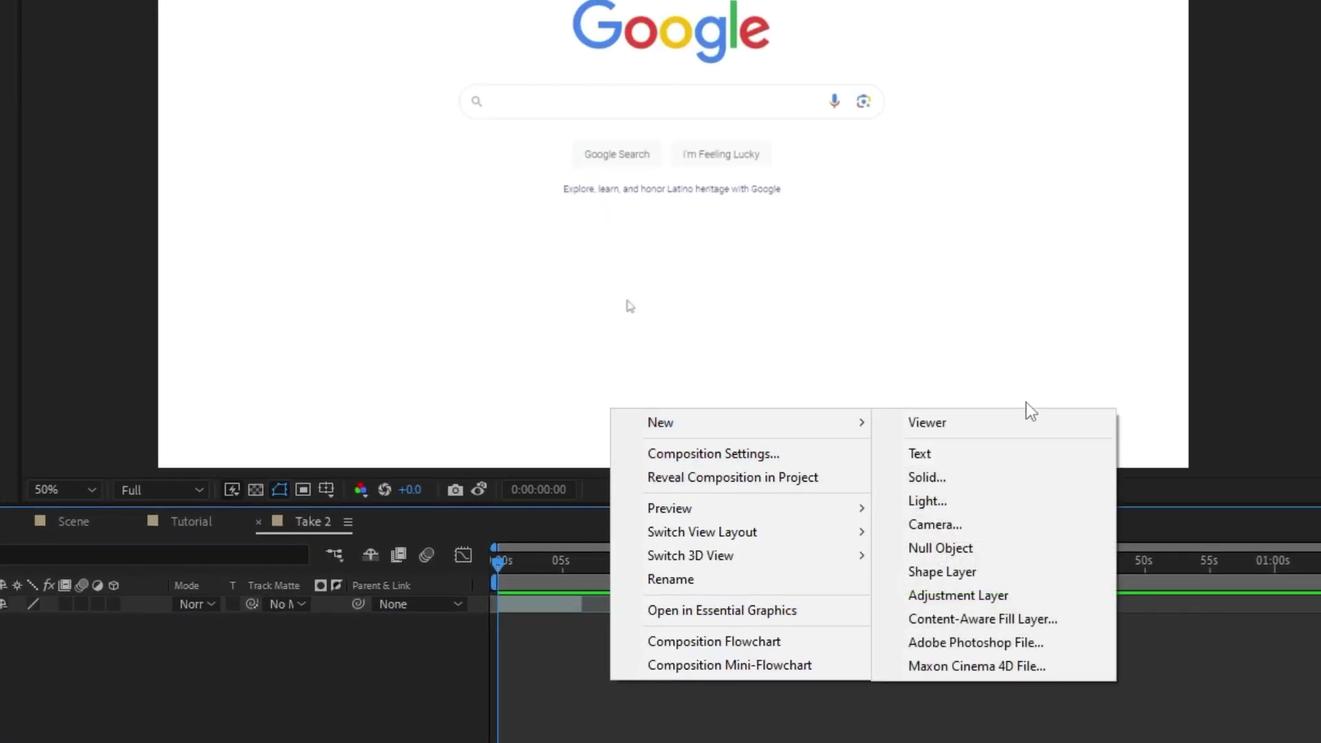
pyautogui.click(937, 476)
pyautogui.write('Grid')
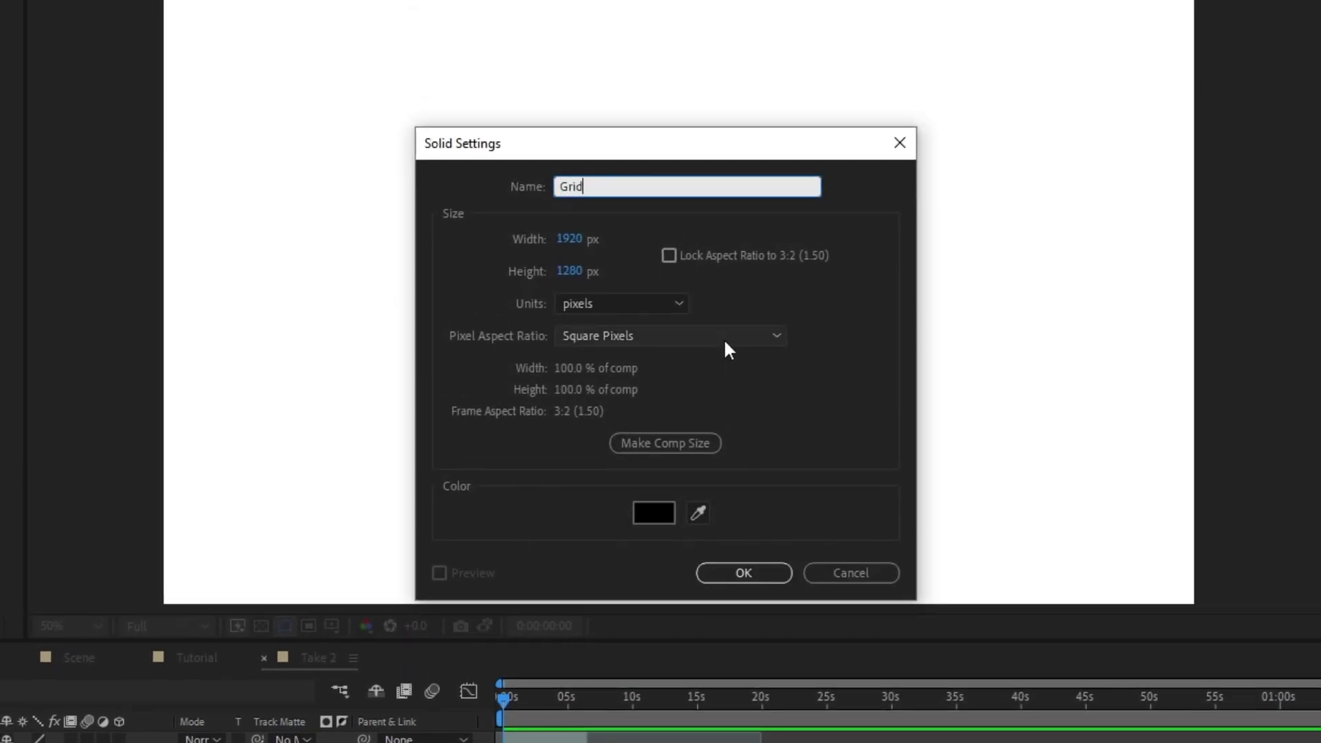
pyautogui.press('Return')
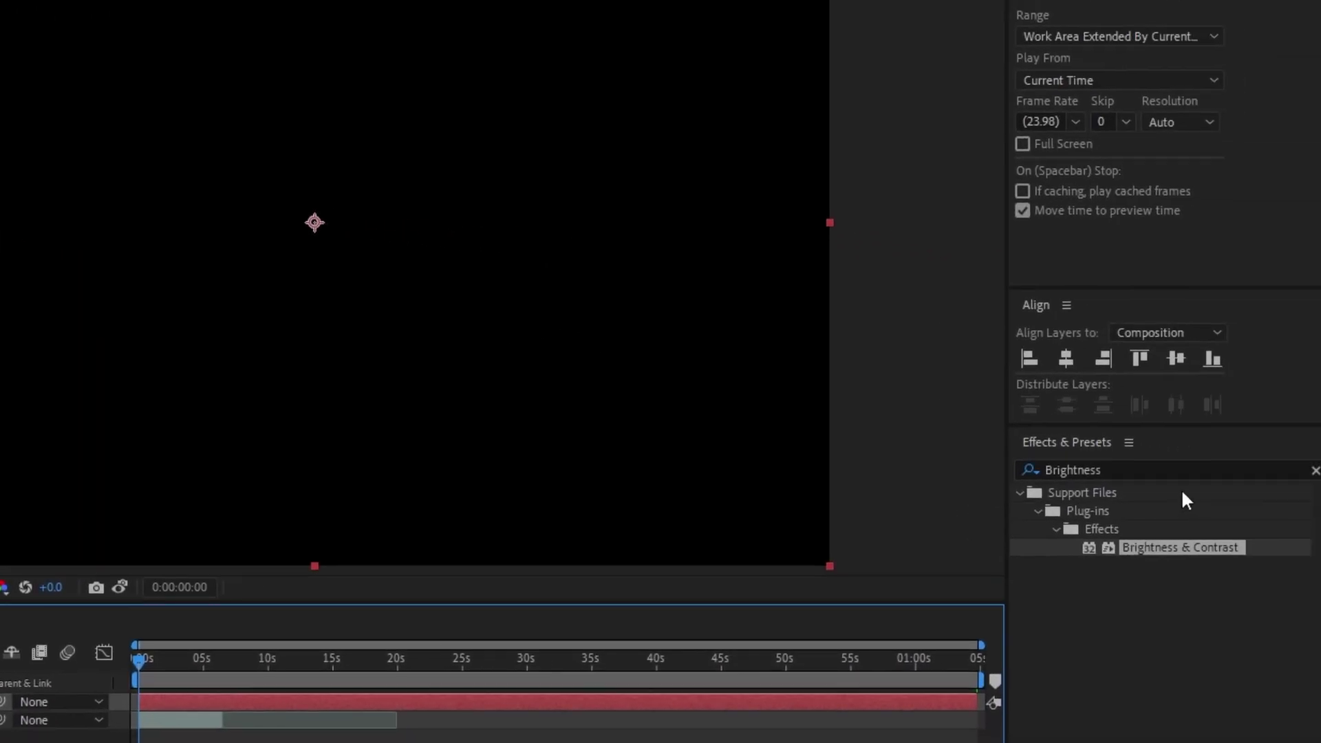
# - Find the Grid effect and apply it to the Grid solid layer
pyautogui.click(1171, 467)
pyautogui.write('grid')
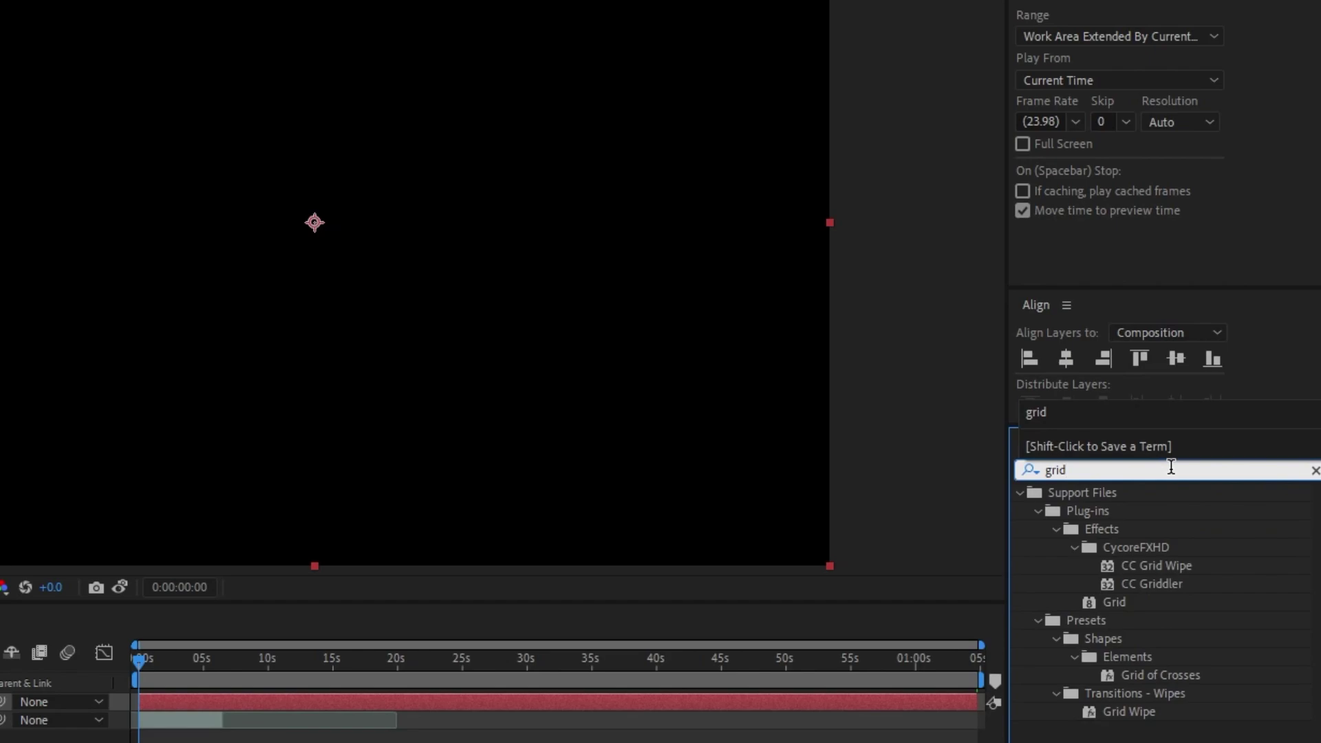
pyautogui.moveTo(1114, 602); pyautogui.dragTo(273, 702)
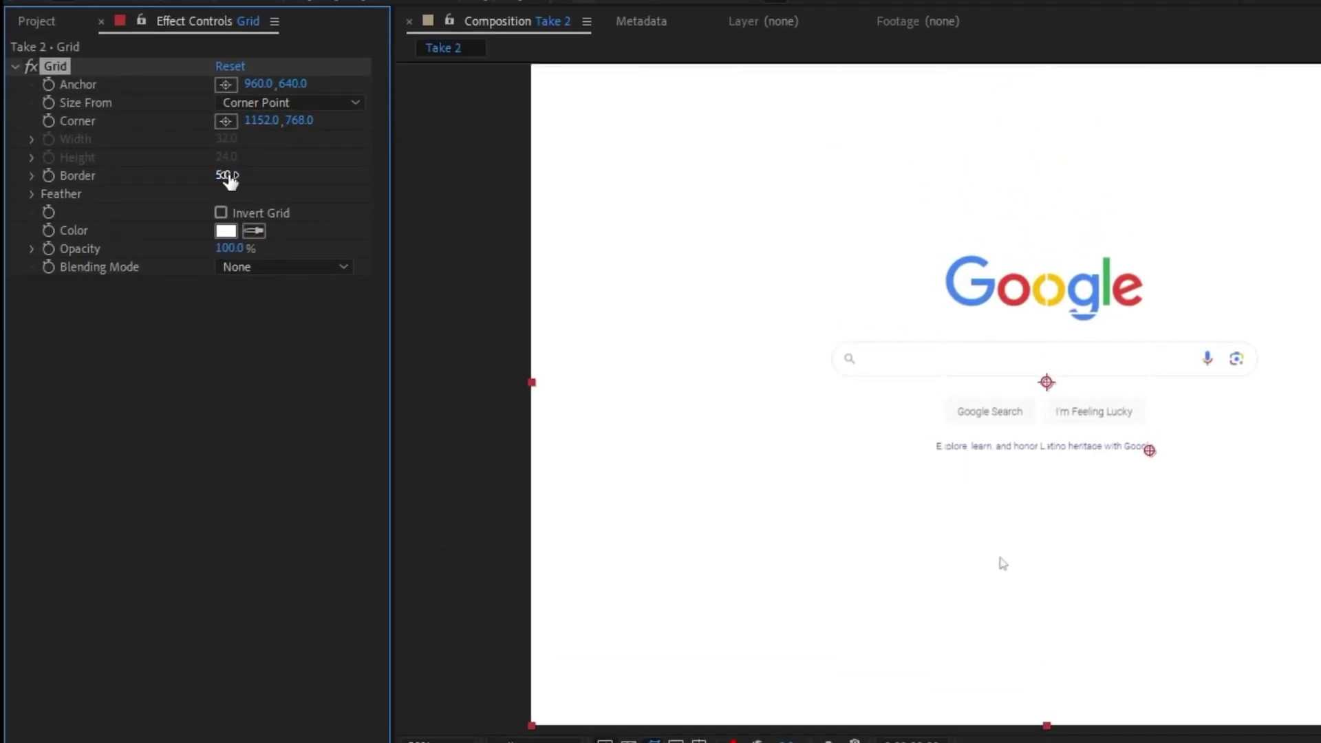
# - Size the Grid effect from the Width Slider, with a width of 8 and a border of 1
pyautogui.click(262, 103)
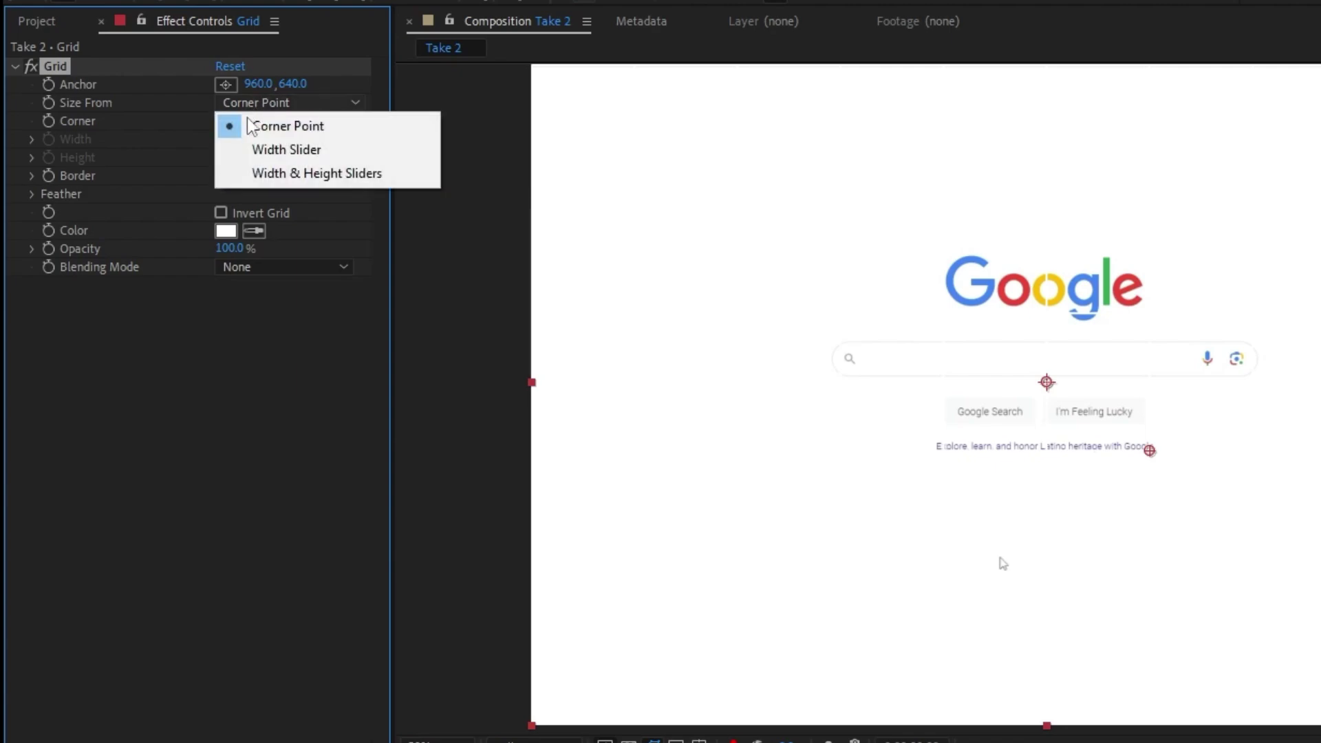
pyautogui.click(289, 149)
pyautogui.click(227, 138)
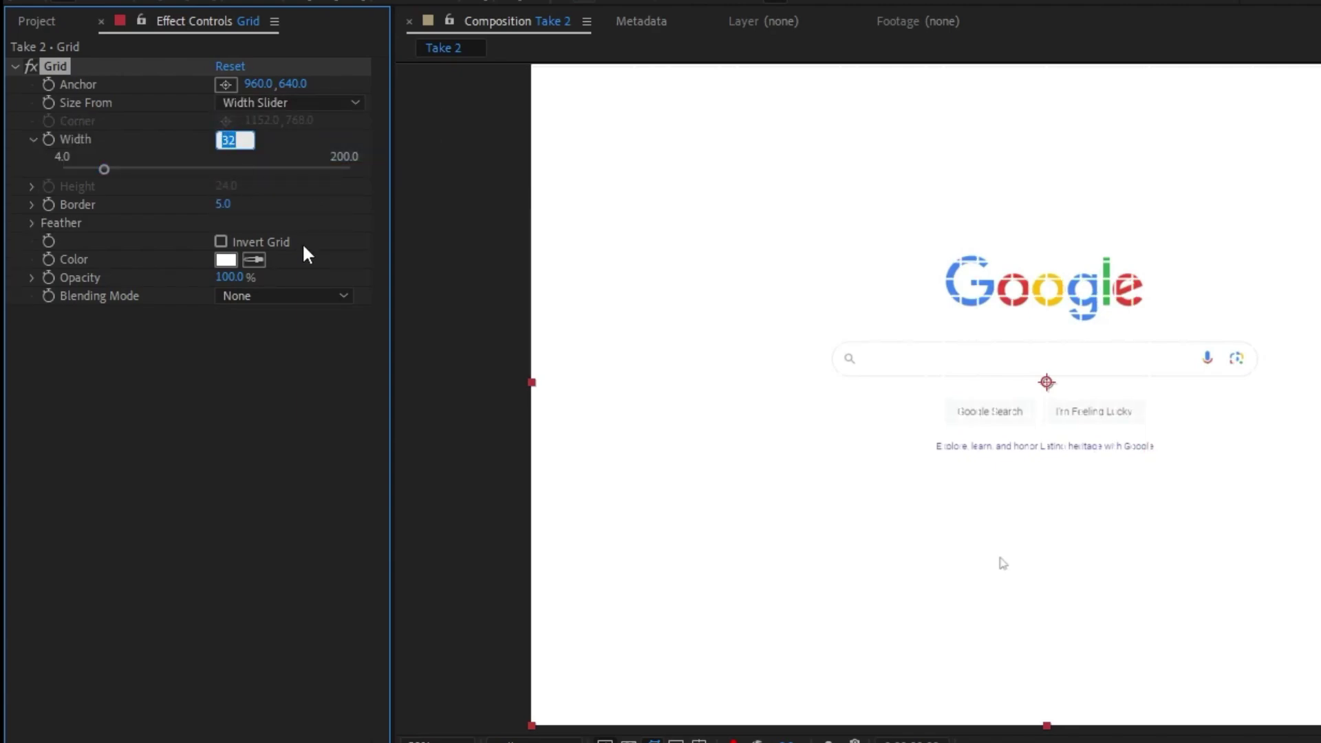
pyautogui.write('8')
pyautogui.click(223, 204)
pyautogui.write('1')
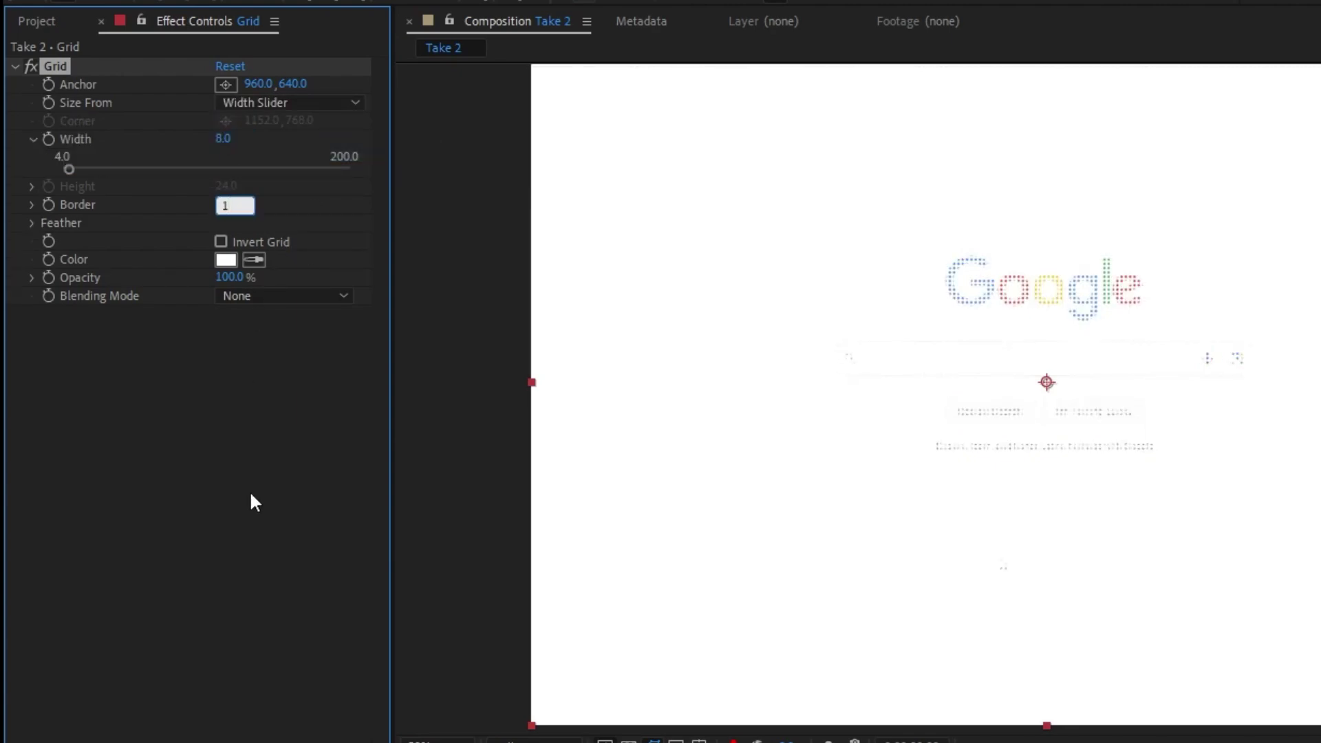
pyautogui.press('Return')
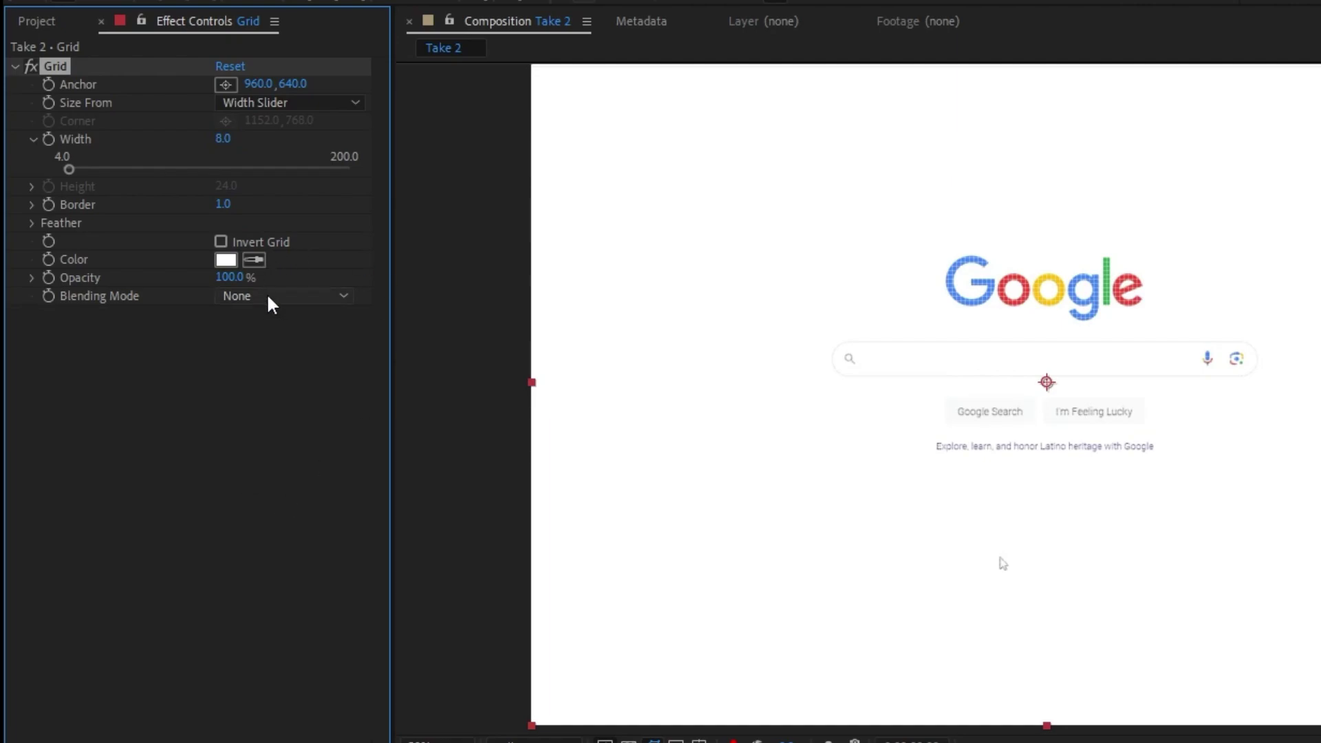
# - Set the Grid effect's blending mode to Stencil Alpha and check the grid lines over the video clip up close
pyautogui.click(247, 303)
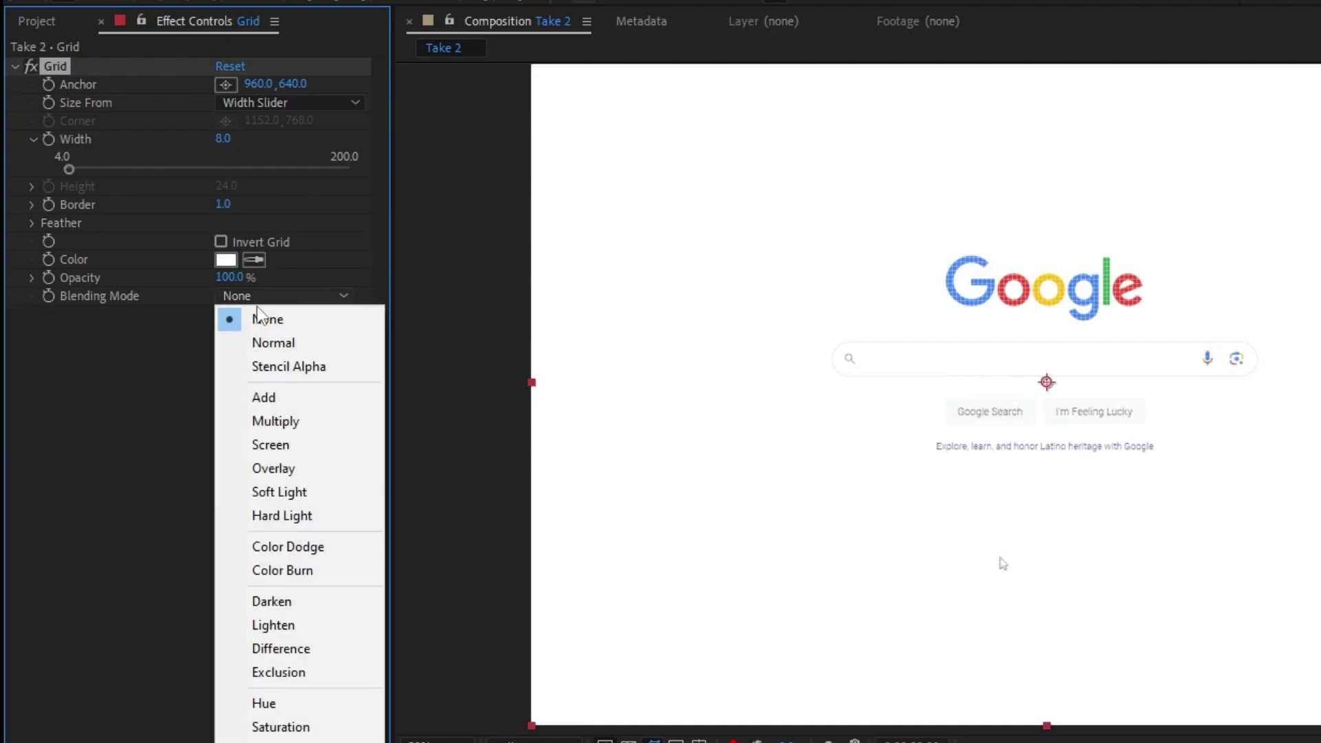
pyautogui.click(290, 369)
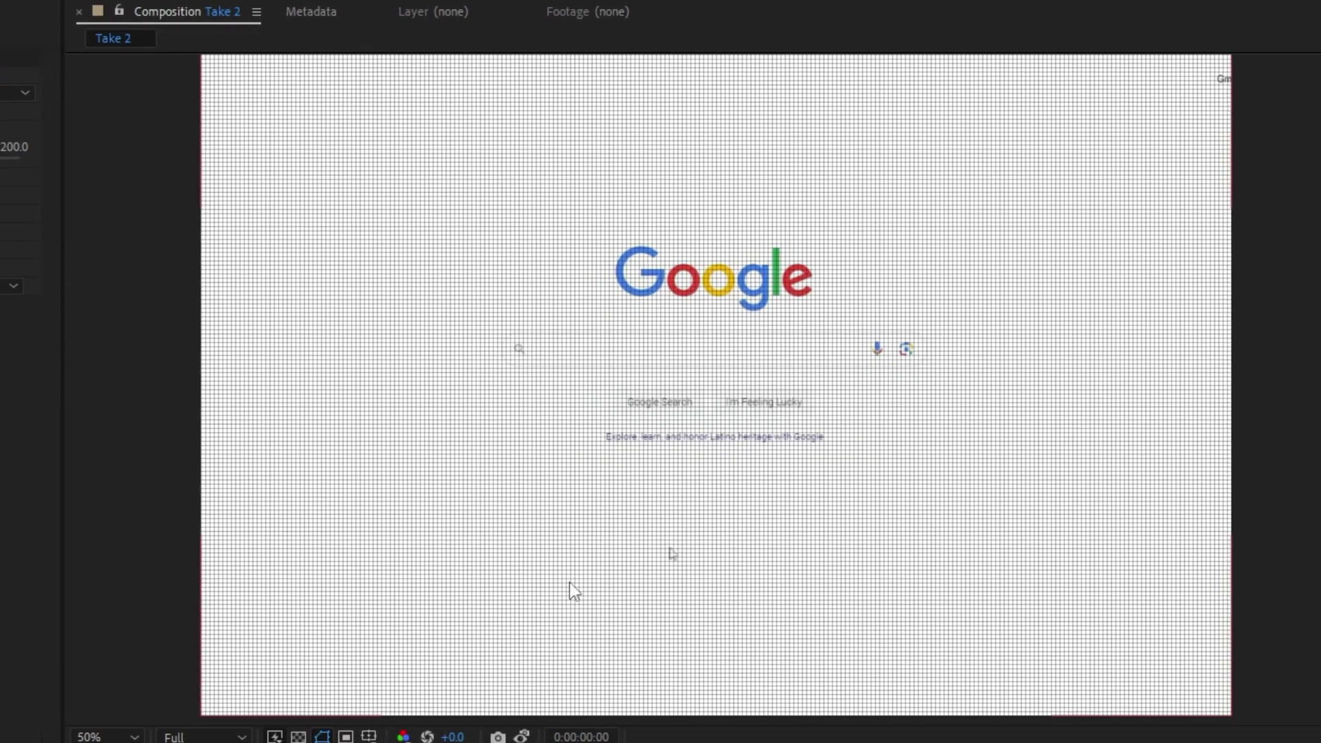
pyautogui.scroll(1, 608, 309)
pyautogui.moveTo(666, 259); pyautogui.dragTo(672, 372)
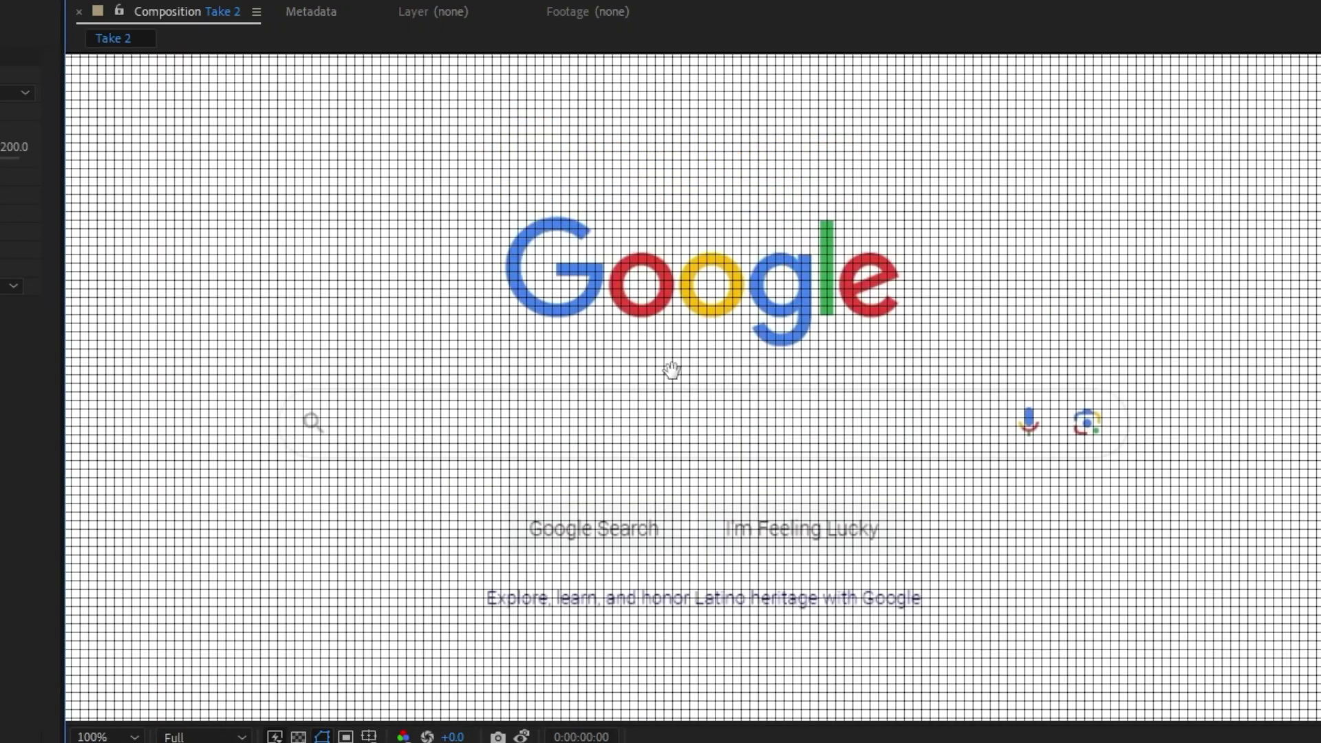
pyautogui.scroll(-2, 675, 423)
pyautogui.moveTo(675, 427); pyautogui.dragTo(667, 387)
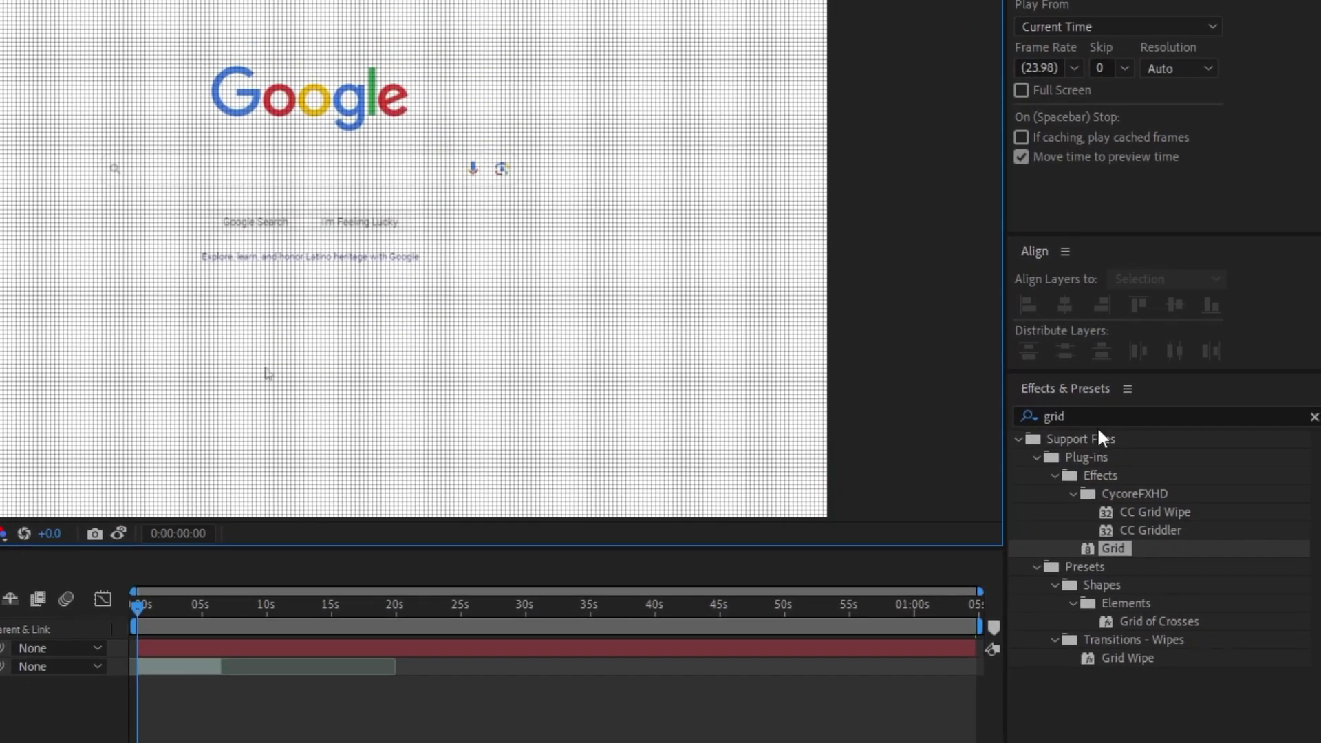
# - Find the Quick Chromatic Aberration 3 effect and apply it to the Video clip layer
pyautogui.click(1105, 411)
pyautogui.doubleClick(1106, 411)
pyautogui.write('chroma')
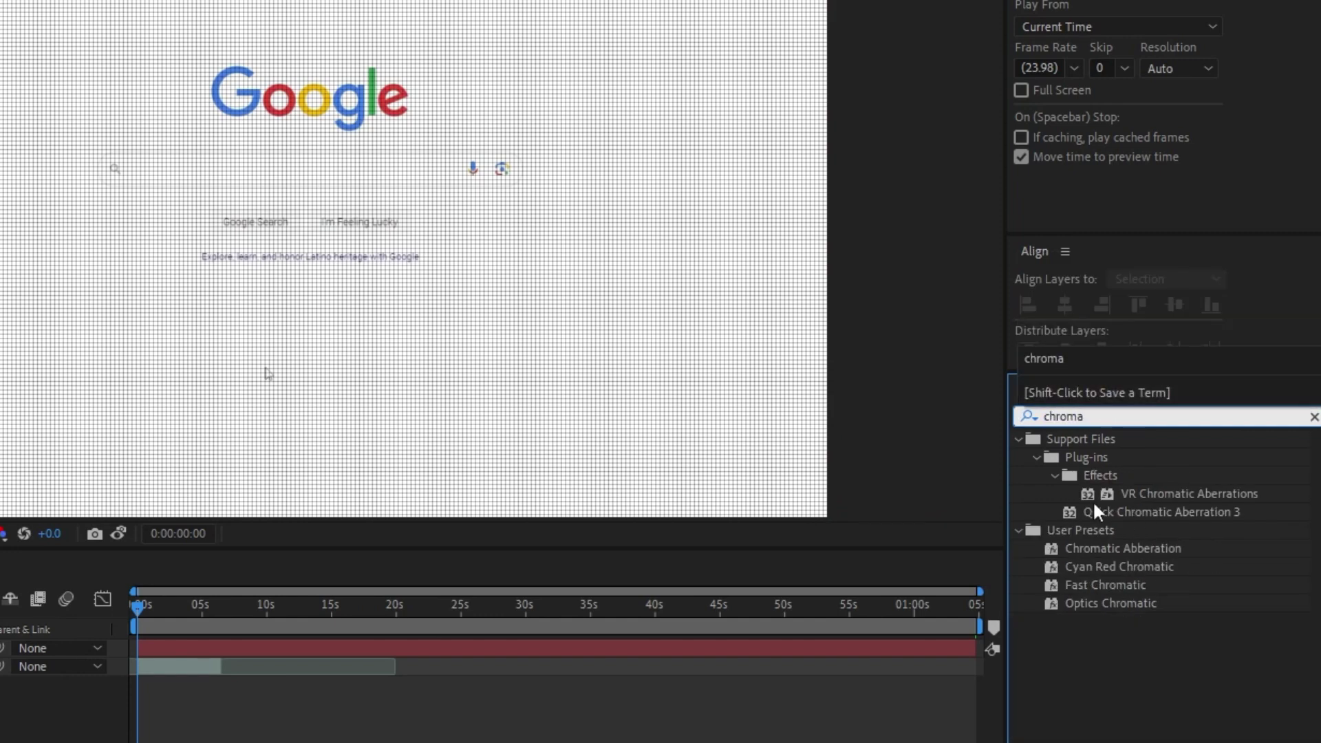
pyautogui.moveTo(1097, 510); pyautogui.dragTo(192, 672)
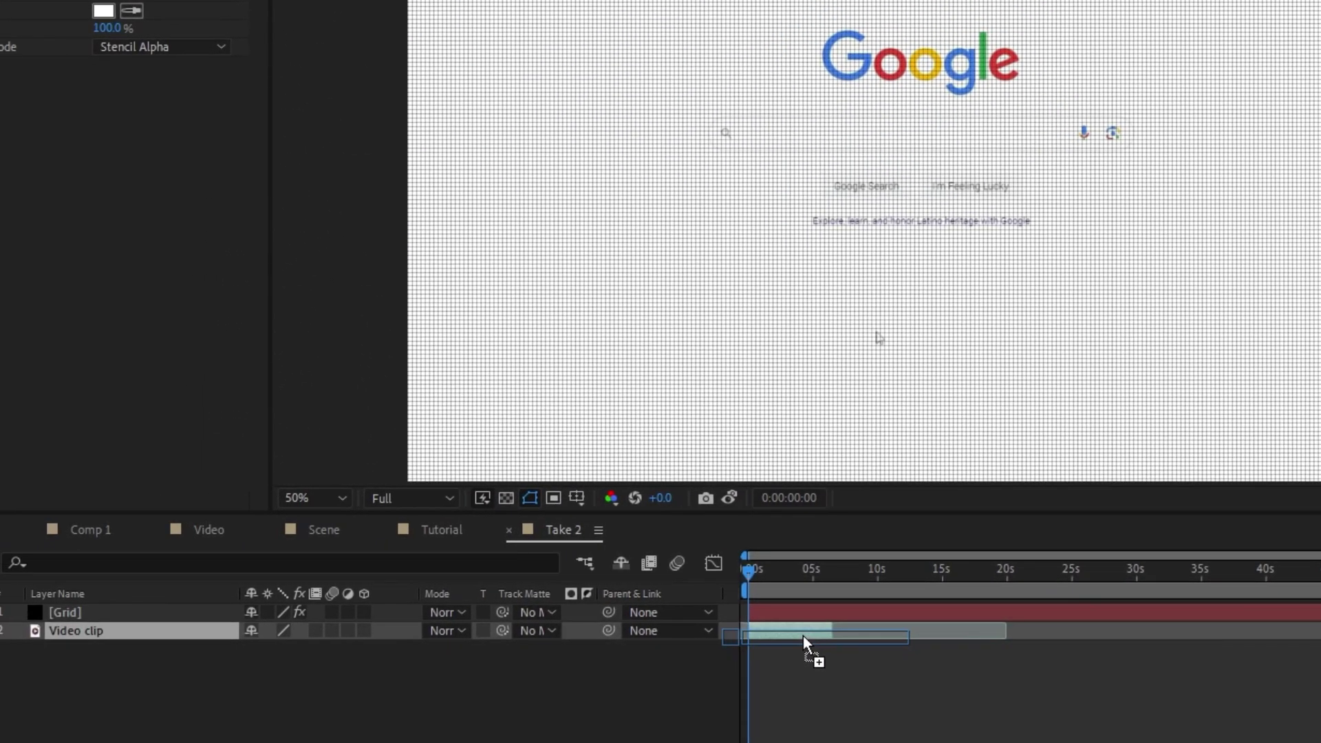
pyautogui.moveTo(803, 636); pyautogui.dragTo(801, 634)
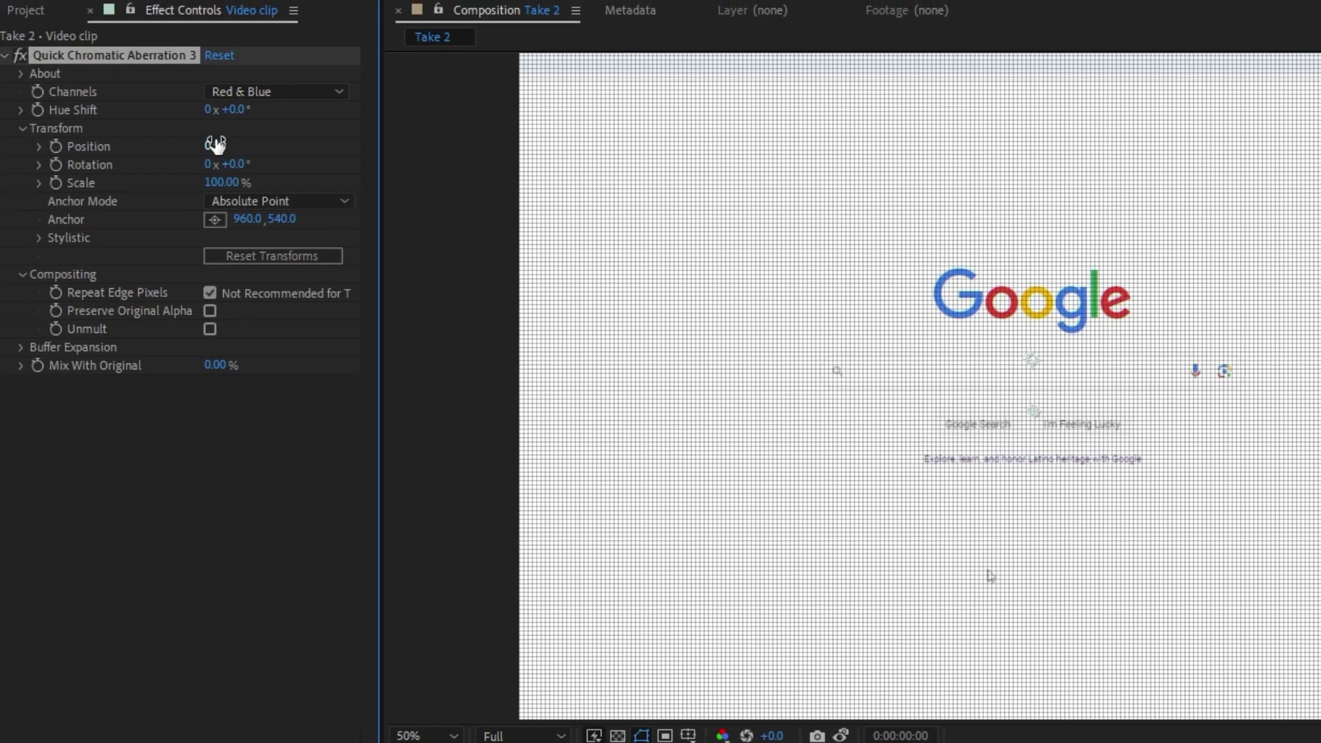
# - Set the chromatic aberration's position to 1 and its scale to 101.5%
pyautogui.click(212, 145)
pyautogui.press('Return')
pyautogui.click(220, 183)
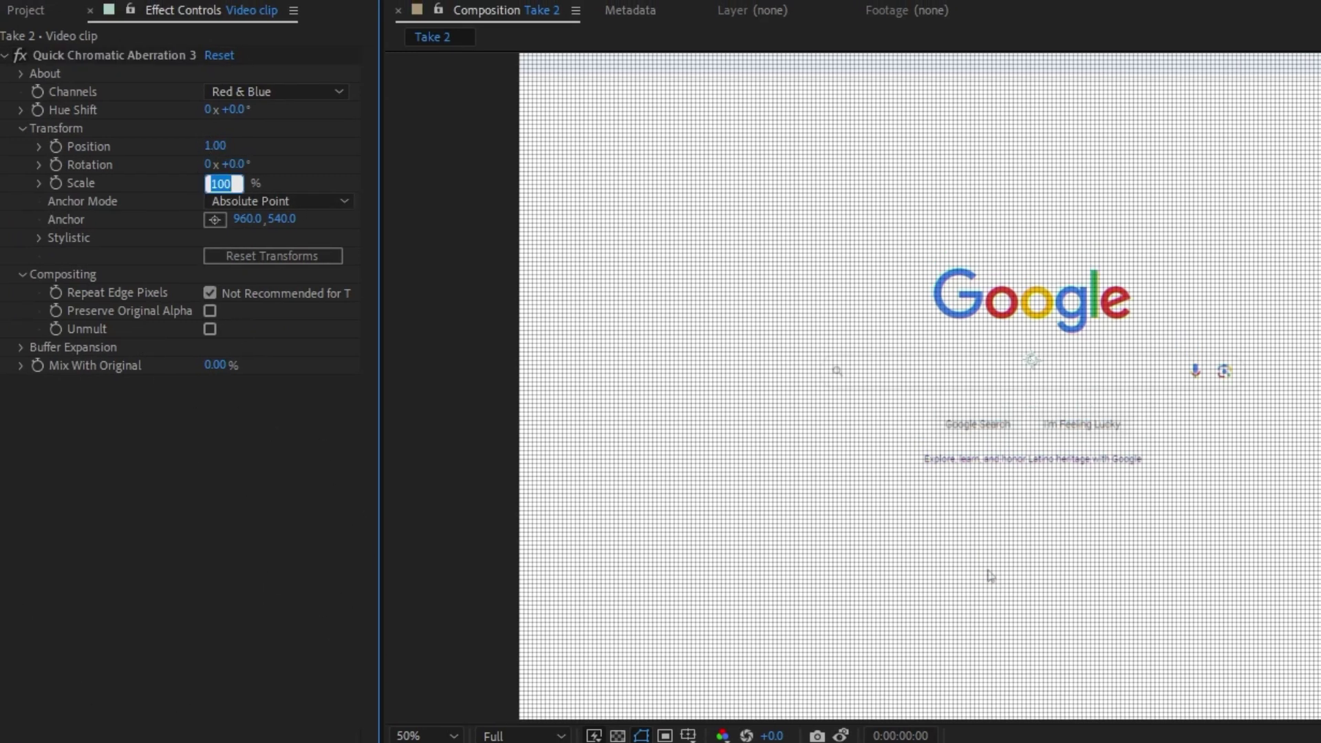
pyautogui.write('1.5')
pyautogui.press('Return')
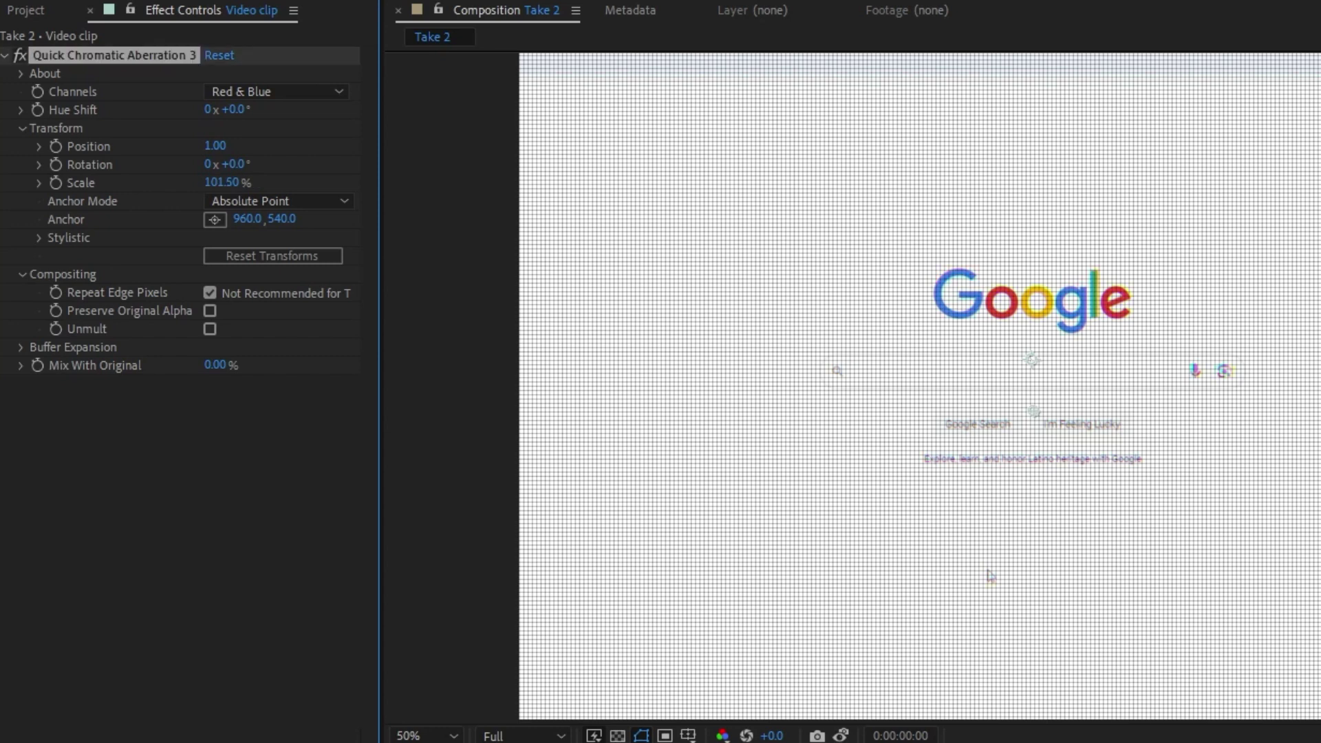
# - Examine the colour fringing and grid lines on the Google logo, icons and text, close up and at full frame
pyautogui.click(1018, 721)
pyautogui.scroll(1, 952, 469)
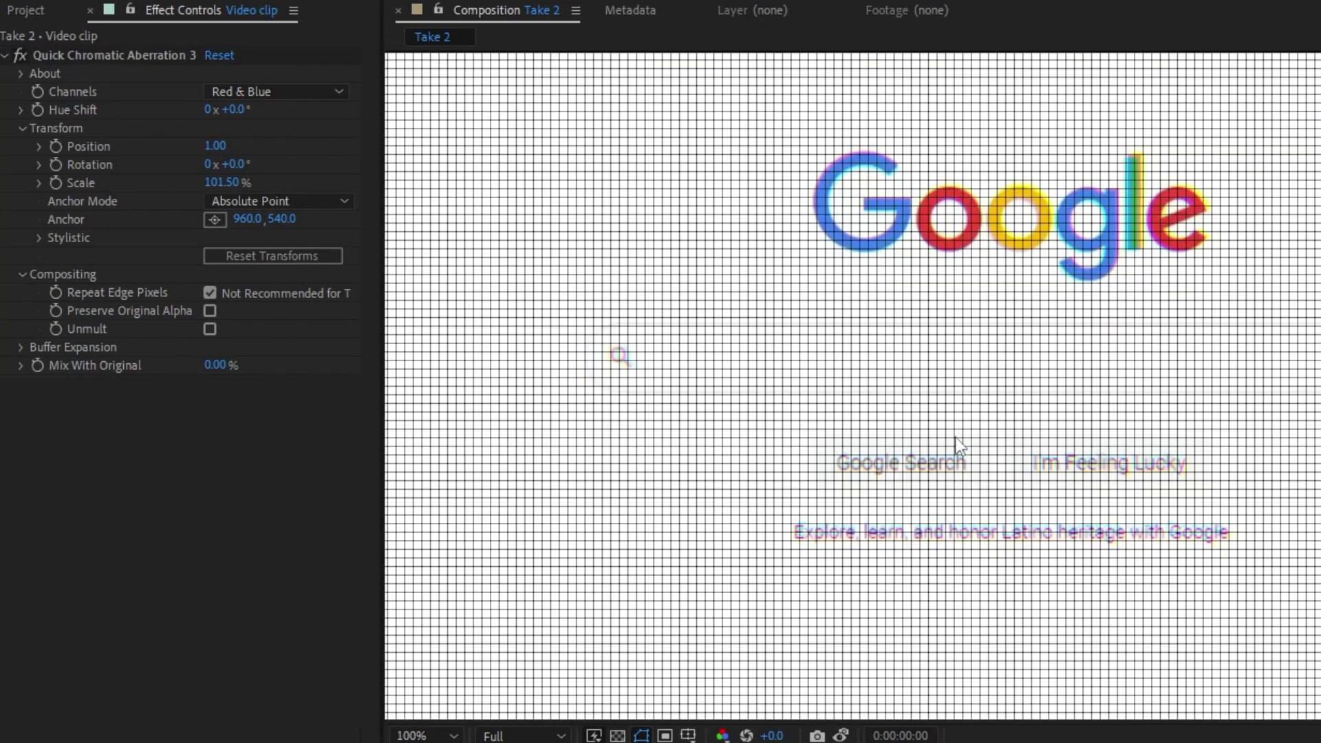
pyautogui.scroll(1, 962, 436)
pyautogui.moveTo(936, 514); pyautogui.dragTo(1020, 403)
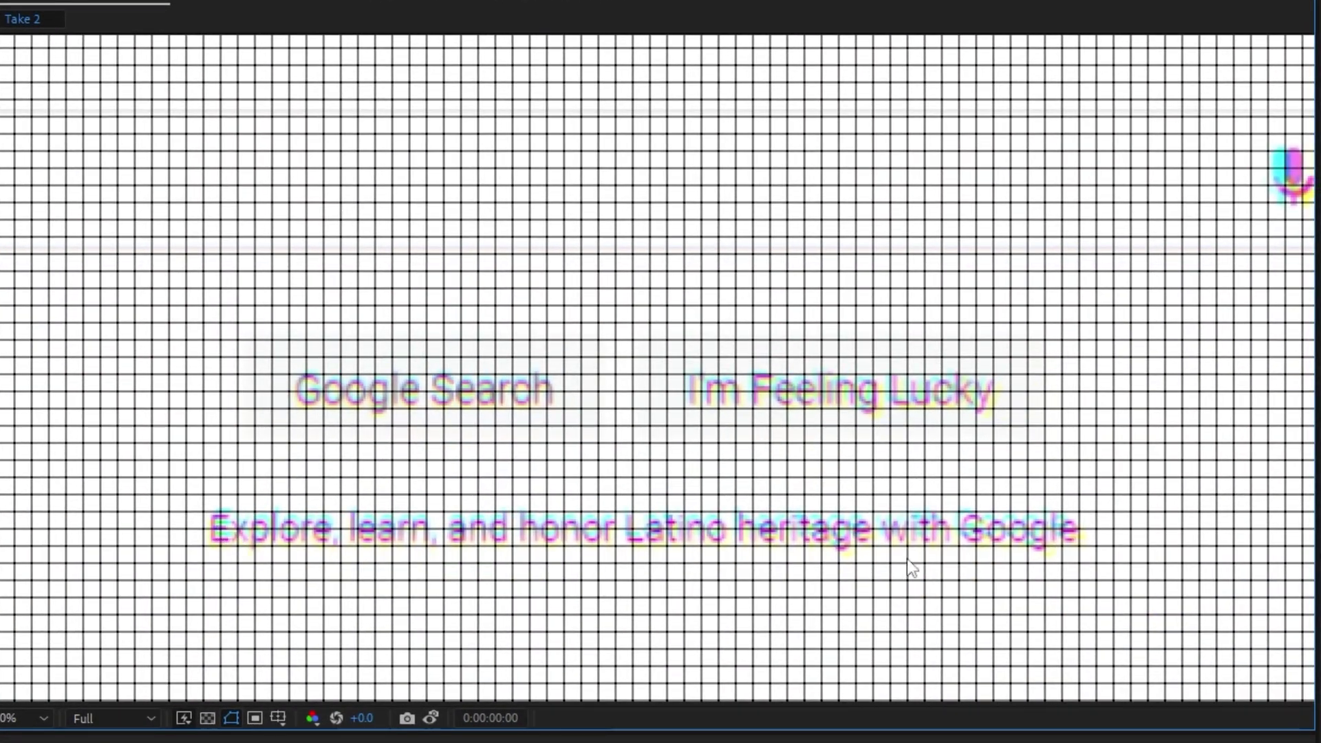
pyautogui.press('.')
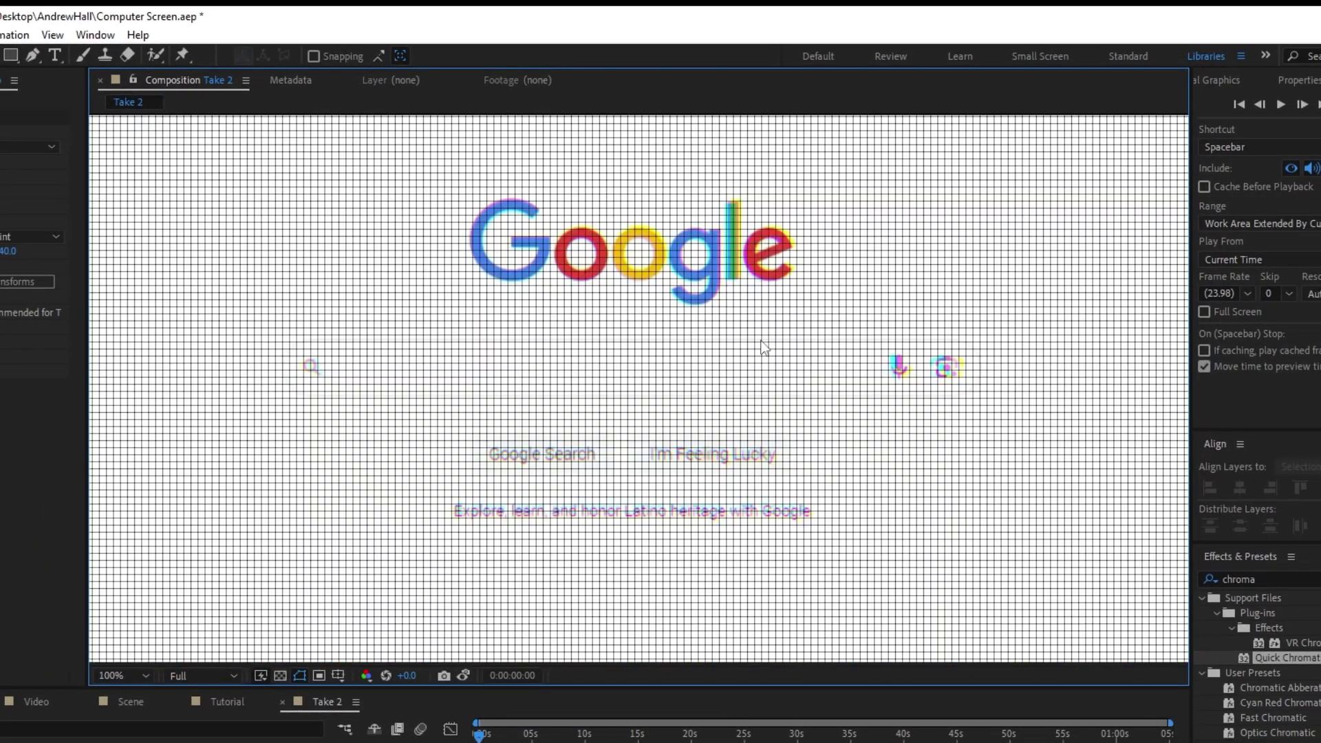
pyautogui.moveTo(763, 247); pyautogui.dragTo(740, 418)
pyautogui.scroll(1, 662, 534)
pyautogui.moveTo(661, 535); pyautogui.dragTo(702, 340)
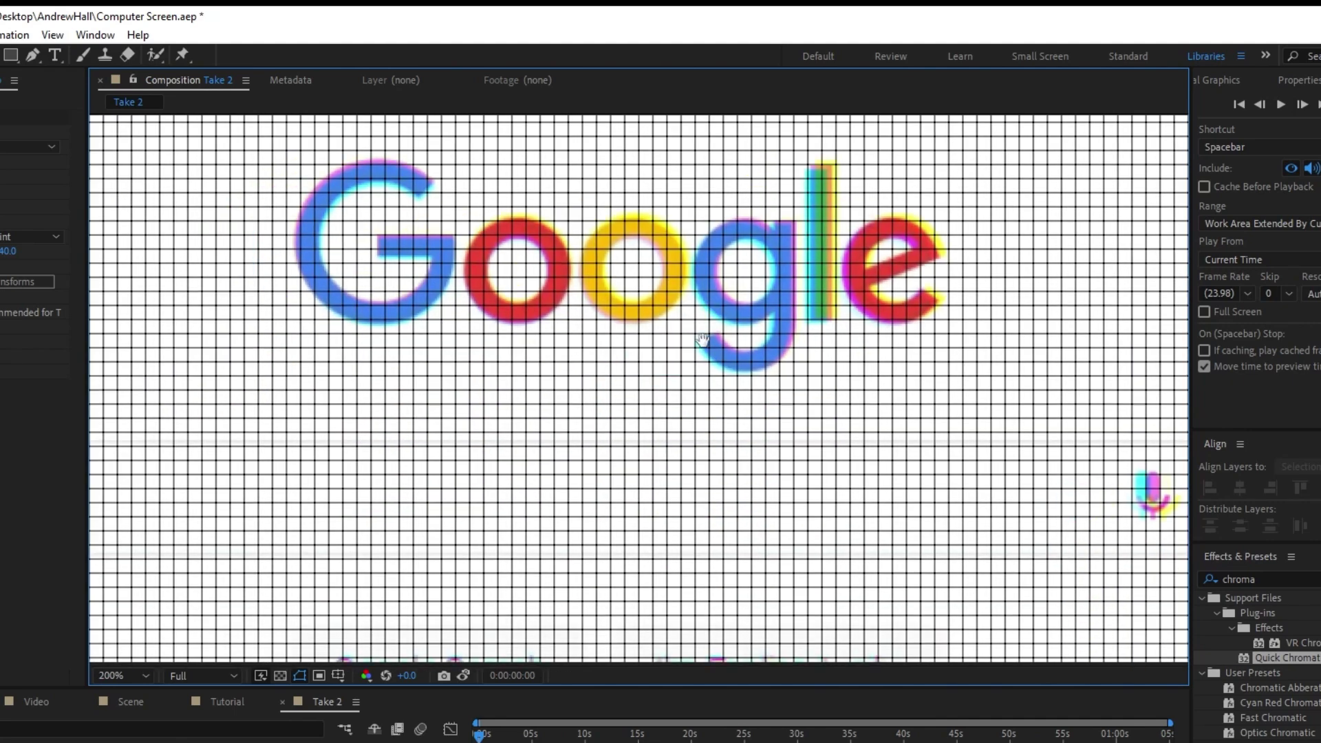
pyautogui.press(',')
pyautogui.press(',')
pyautogui.press(',')
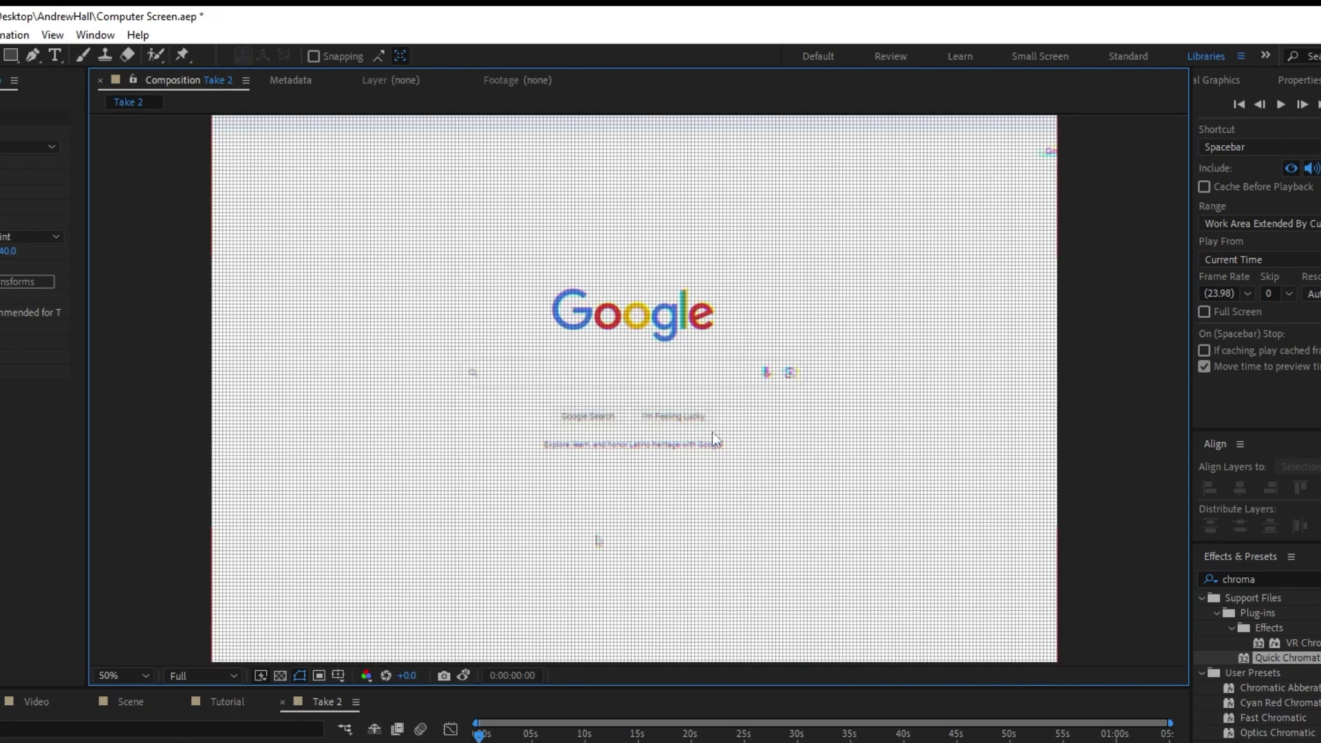
pyautogui.press('.')
pyautogui.press('.')
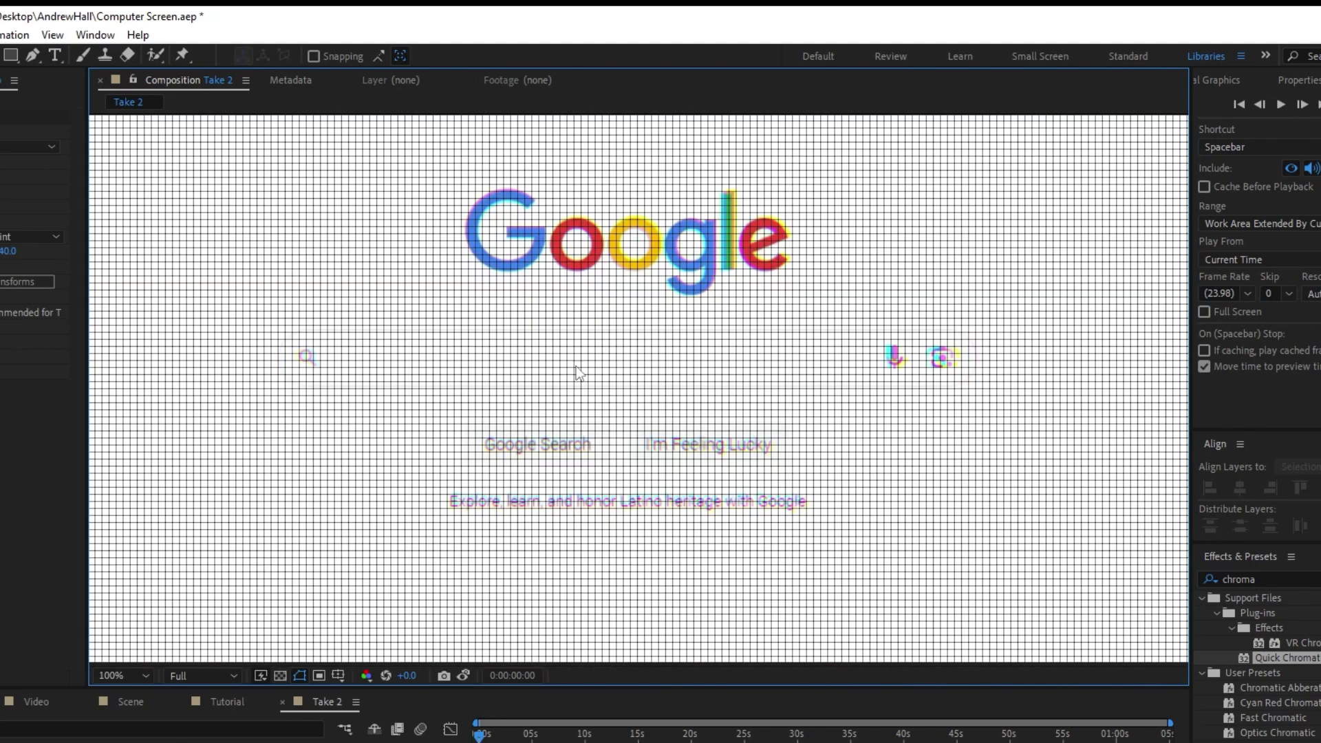
pyautogui.moveTo(646, 370); pyautogui.dragTo(640, 406)
pyautogui.press(',')
pyautogui.press(',')
pyautogui.moveTo(647, 304); pyautogui.dragTo(624, 342)
# - Find the Optics Compensation effect and apply it to the Video clip layer
pyautogui.doubleClick(1257, 580)
pyautogui.write('optic')
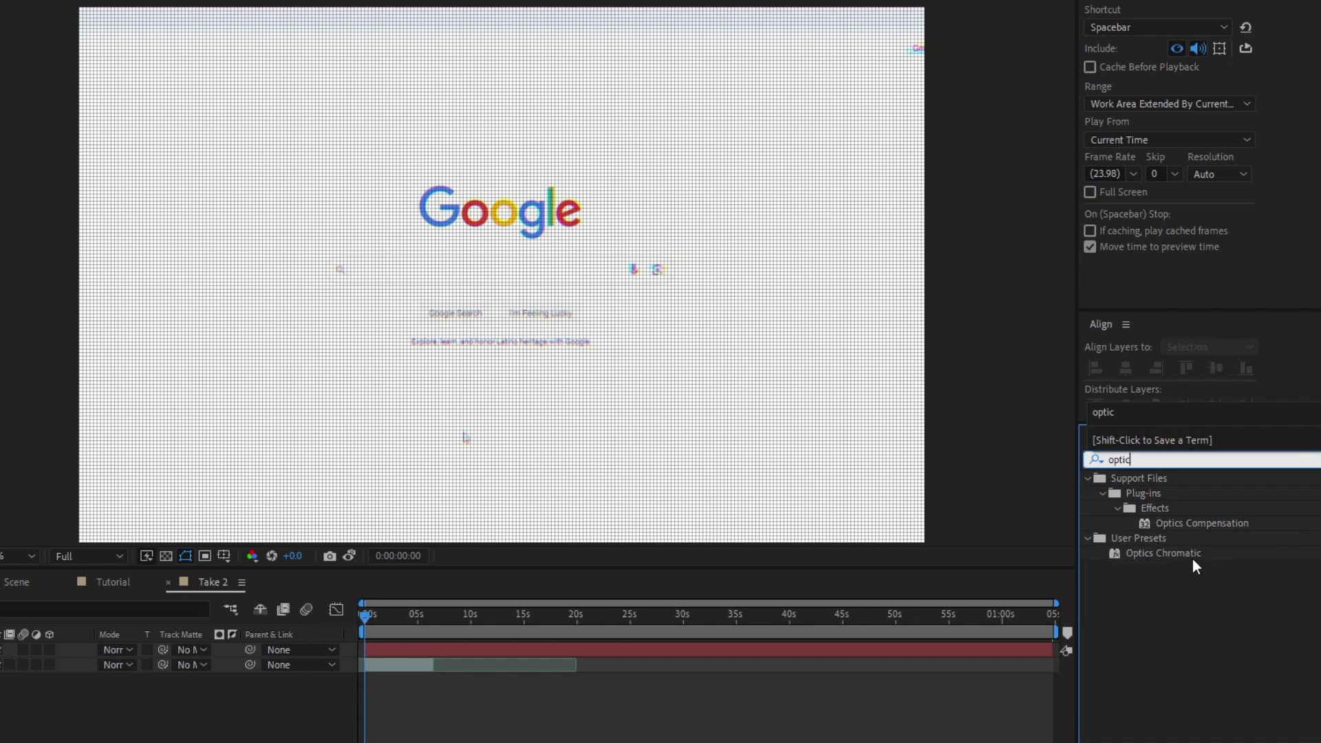
pyautogui.click(1196, 521)
pyautogui.moveTo(1182, 523); pyautogui.dragTo(397, 667)
# - Set the Optics Compensation field of view to about 63.2 and place its view center just below the Google logo, at about 951.7, 432.7
pyautogui.click(172, 347)
pyautogui.write('50')
pyautogui.press('Return')
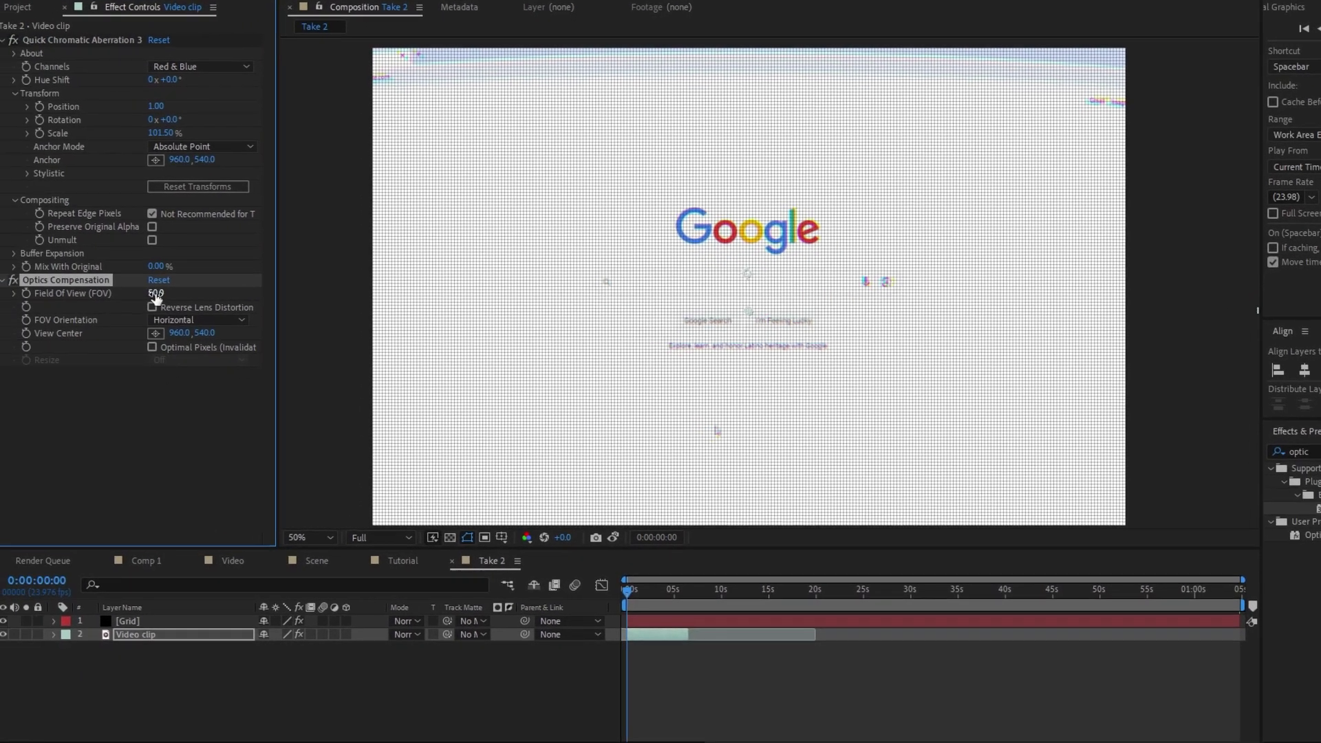
pyautogui.moveTo(72, 297); pyautogui.dragTo(172, 292)
pyautogui.moveTo(254, 288); pyautogui.dragTo(254, 289)
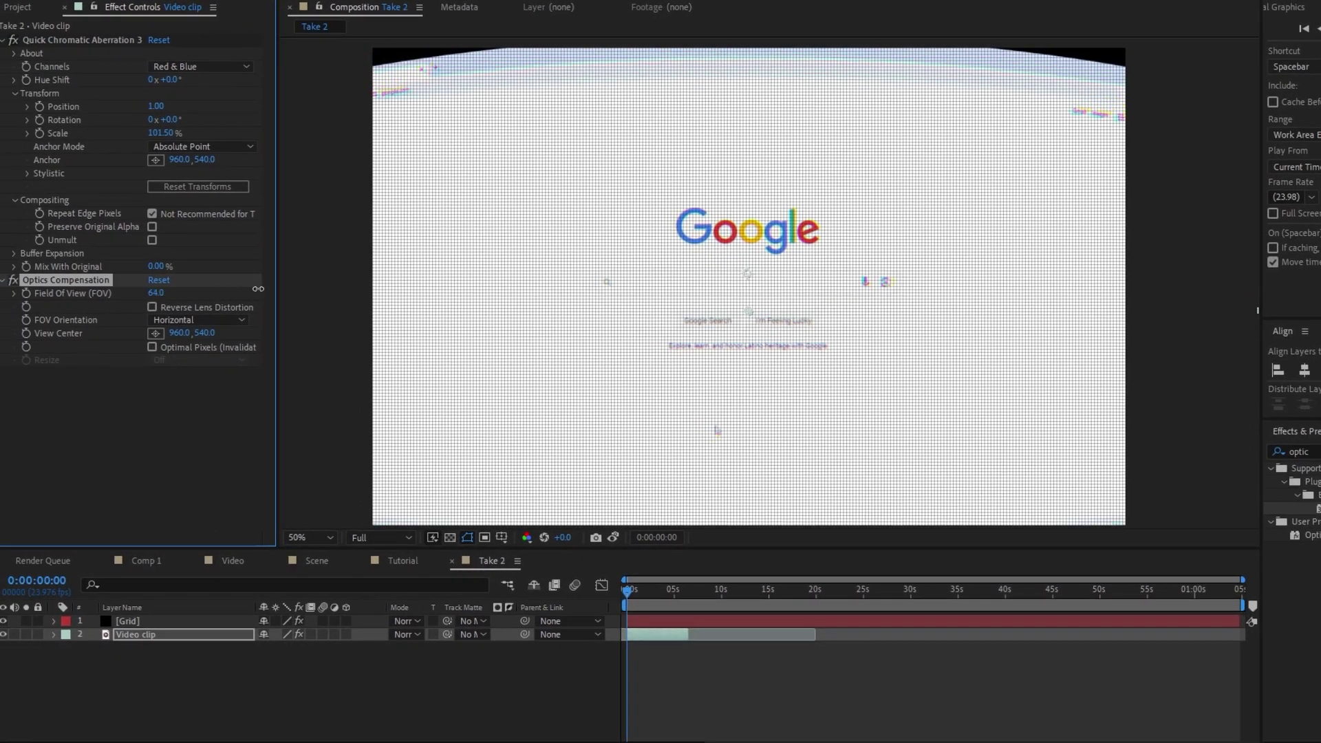
pyautogui.click(158, 333)
pyautogui.click(746, 259)
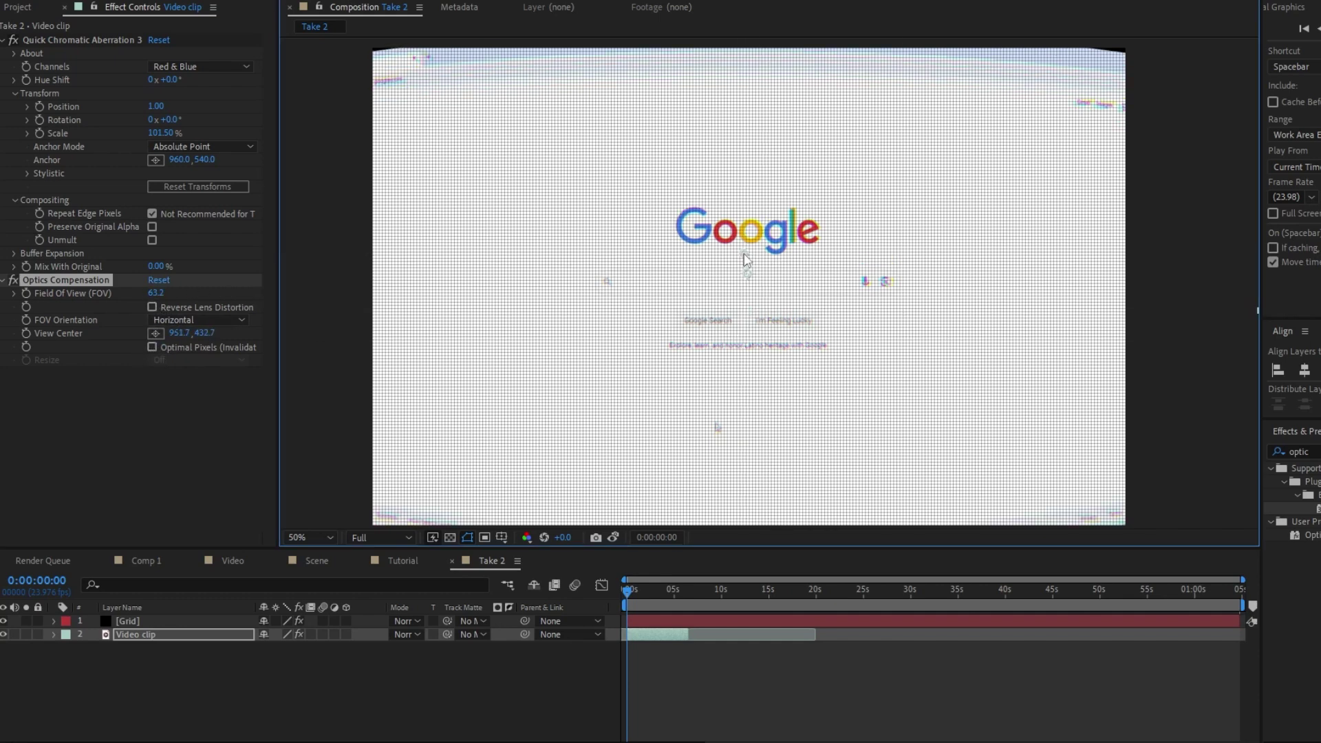
# - Increase the Optics Compensation field of view to 77.7 on the Video clip layer and check the curved edges
pyautogui.scroll(-2, 765, 302)
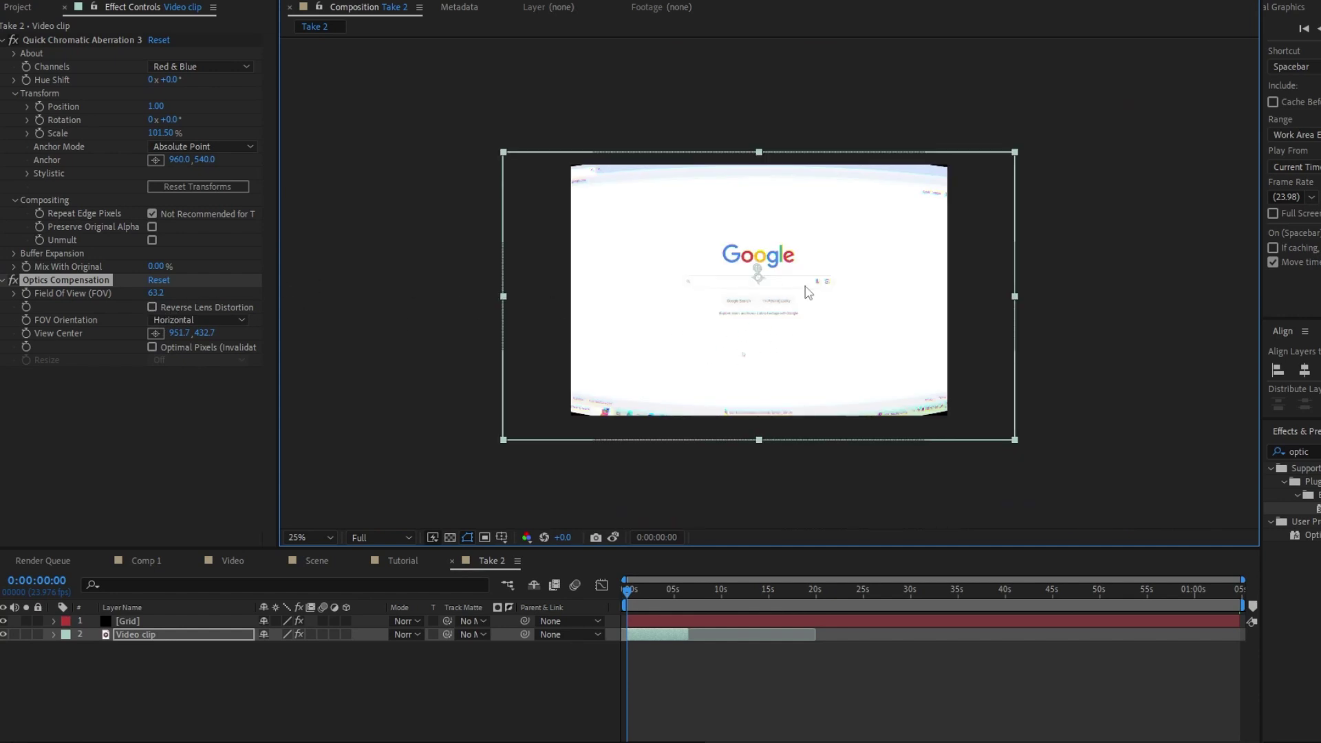
pyautogui.scroll(2, 754, 316)
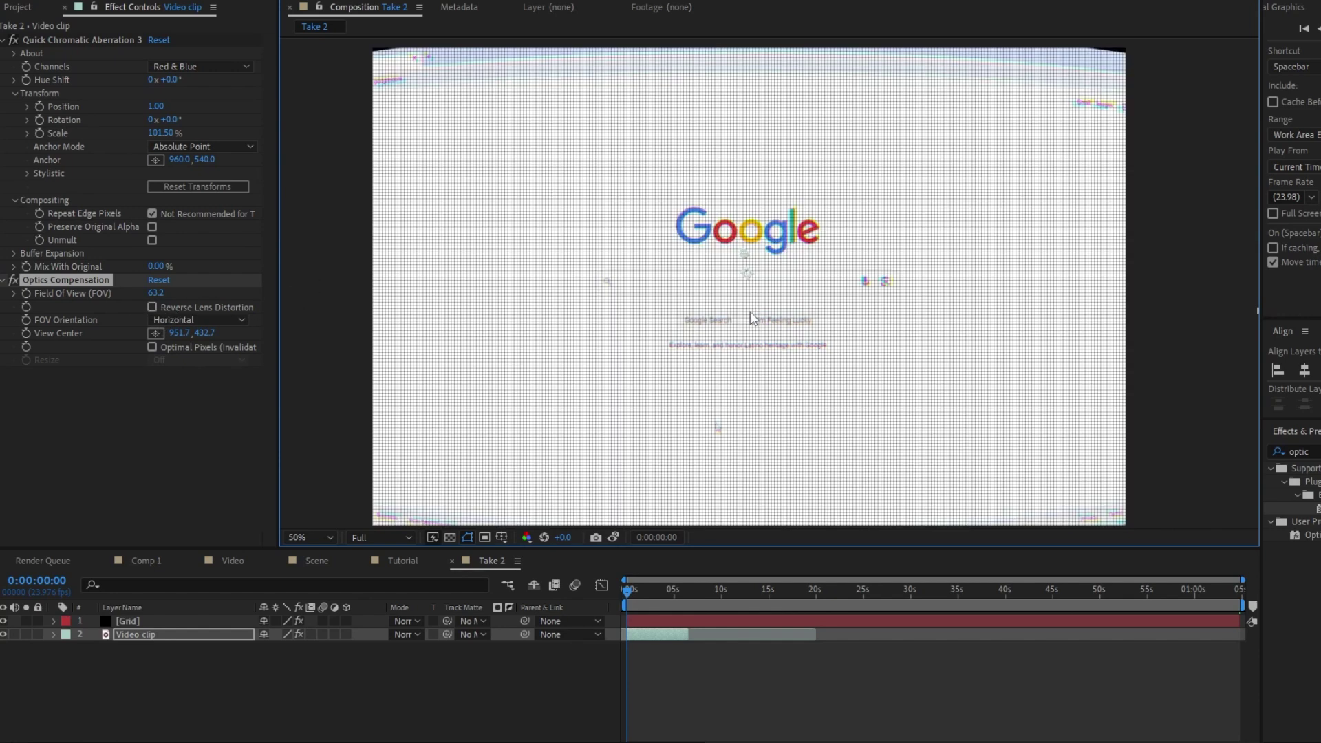
pyautogui.moveTo(155, 292); pyautogui.dragTo(285, 309)
pyautogui.click(840, 684)
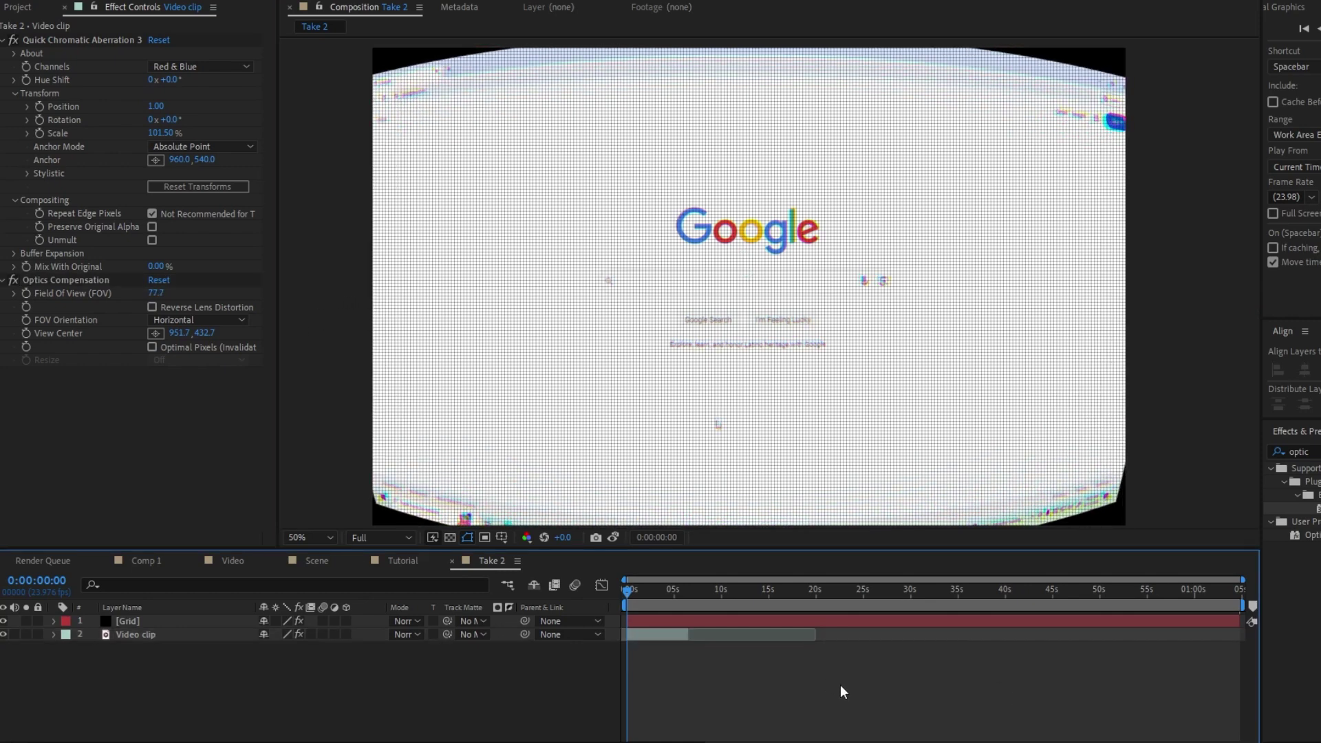
pyautogui.scroll(-2, 695, 404)
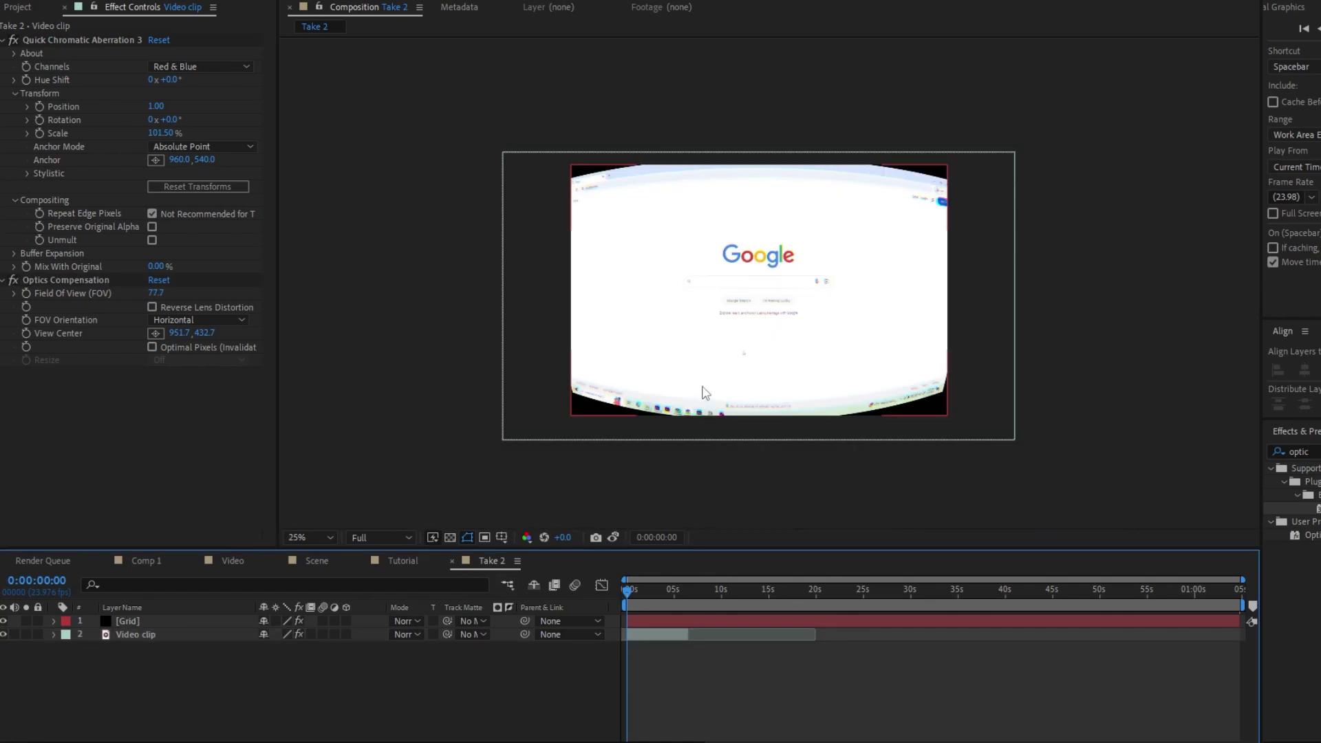
pyautogui.scroll(2, 700, 406)
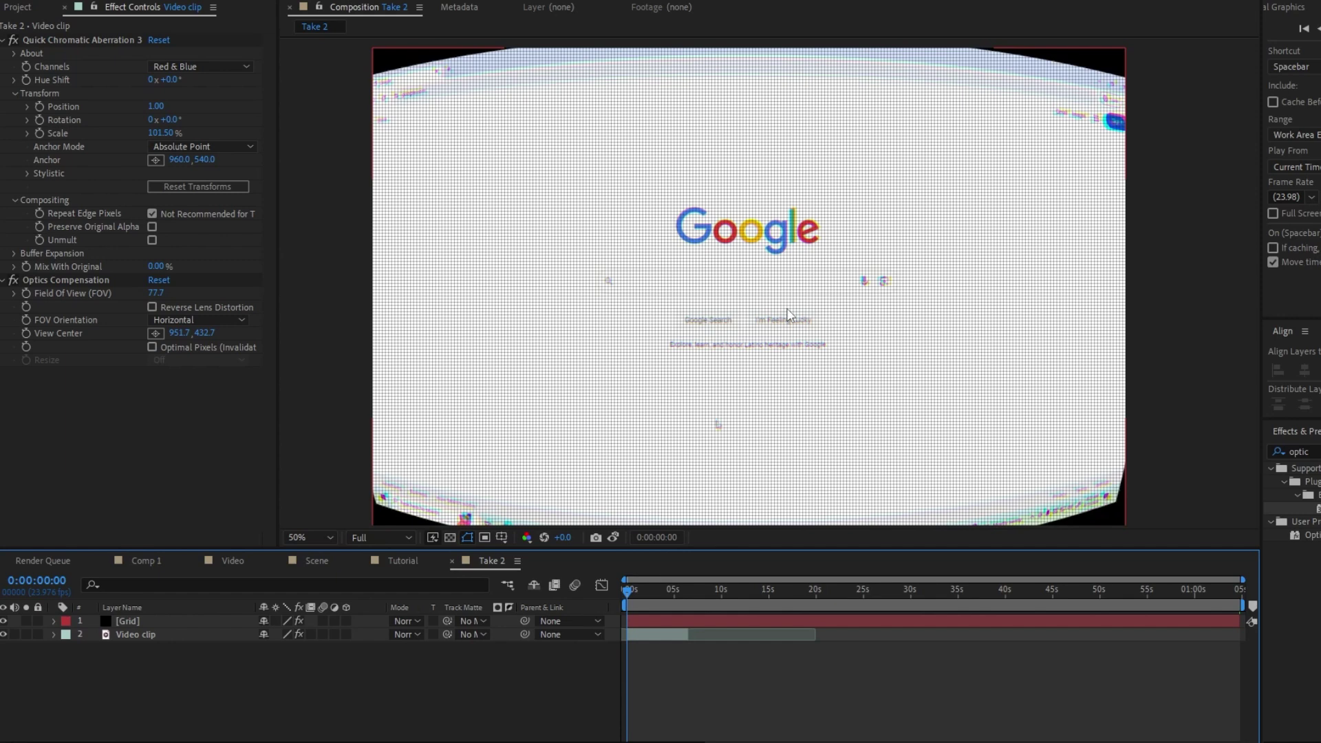
# - Bring Reflection 1.jpg into the Take 2 composition and place it between the Grid and Video clip layers
pyautogui.click(354, 742)
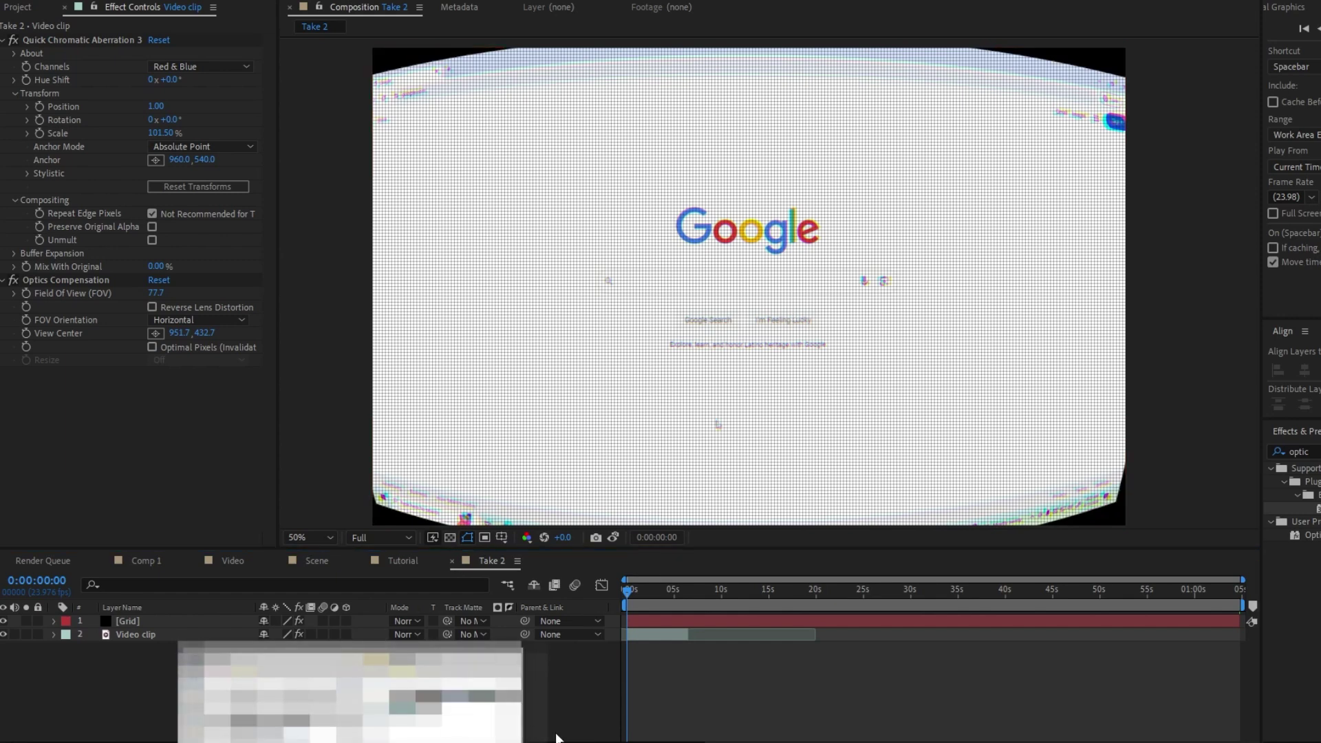
pyautogui.click(461, 721)
pyautogui.moveTo(678, 372); pyautogui.dragTo(897, 666)
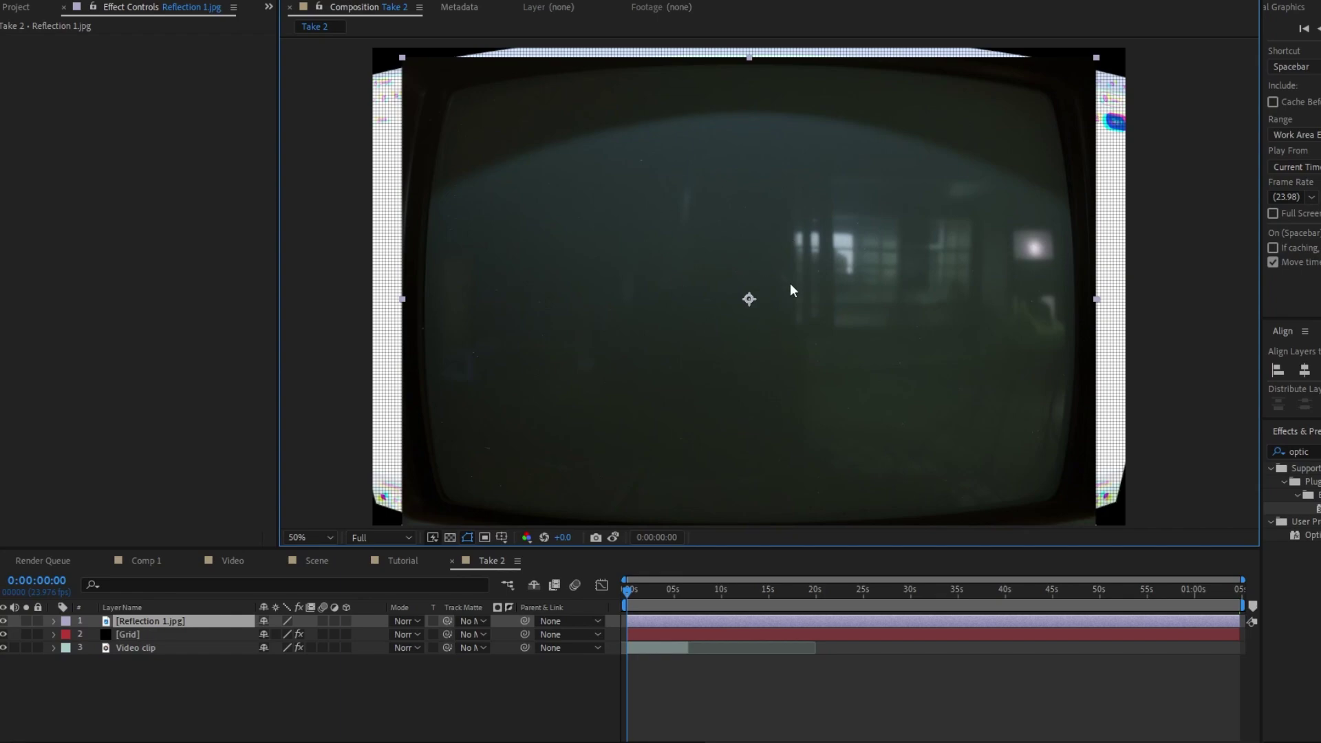
pyautogui.hotkey('ctrl', '[')
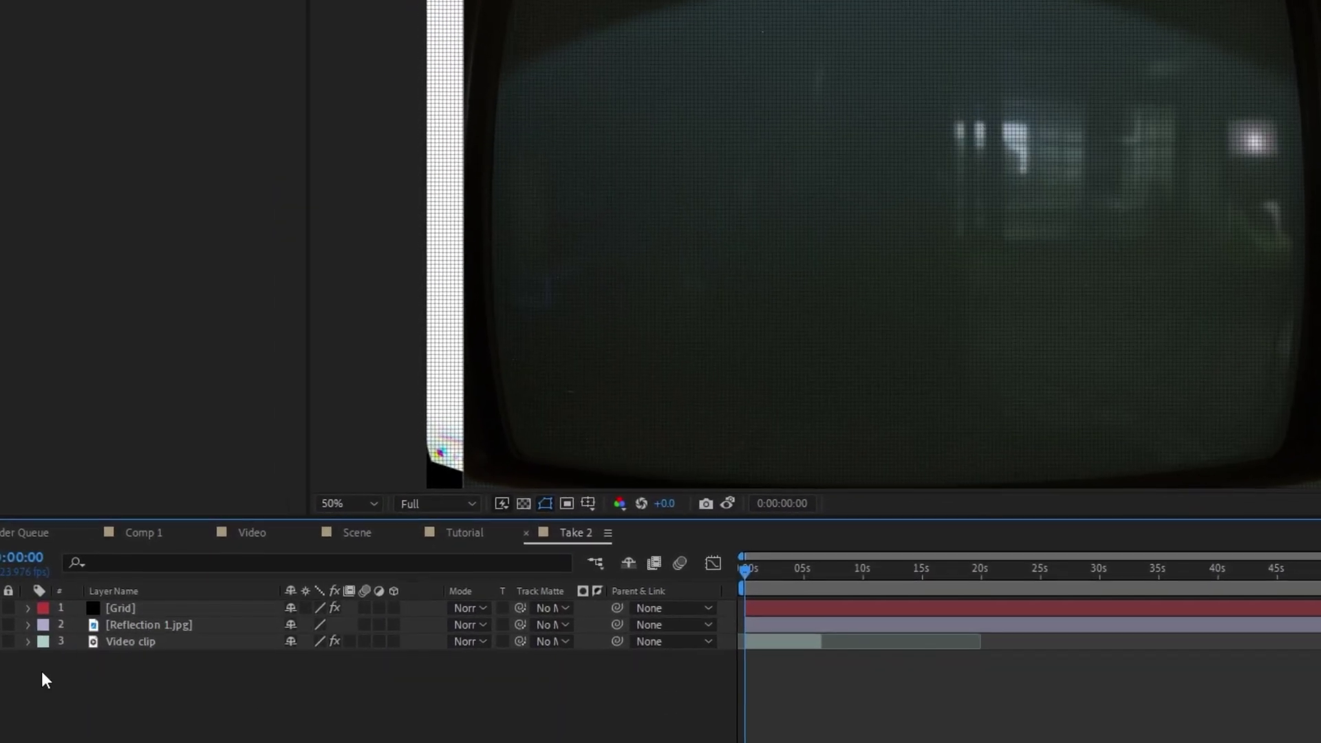
# - Set the Reflection 1.jpg layer's blending mode to Linear Burn and check the blend over the Google logo
pyautogui.click(468, 624)
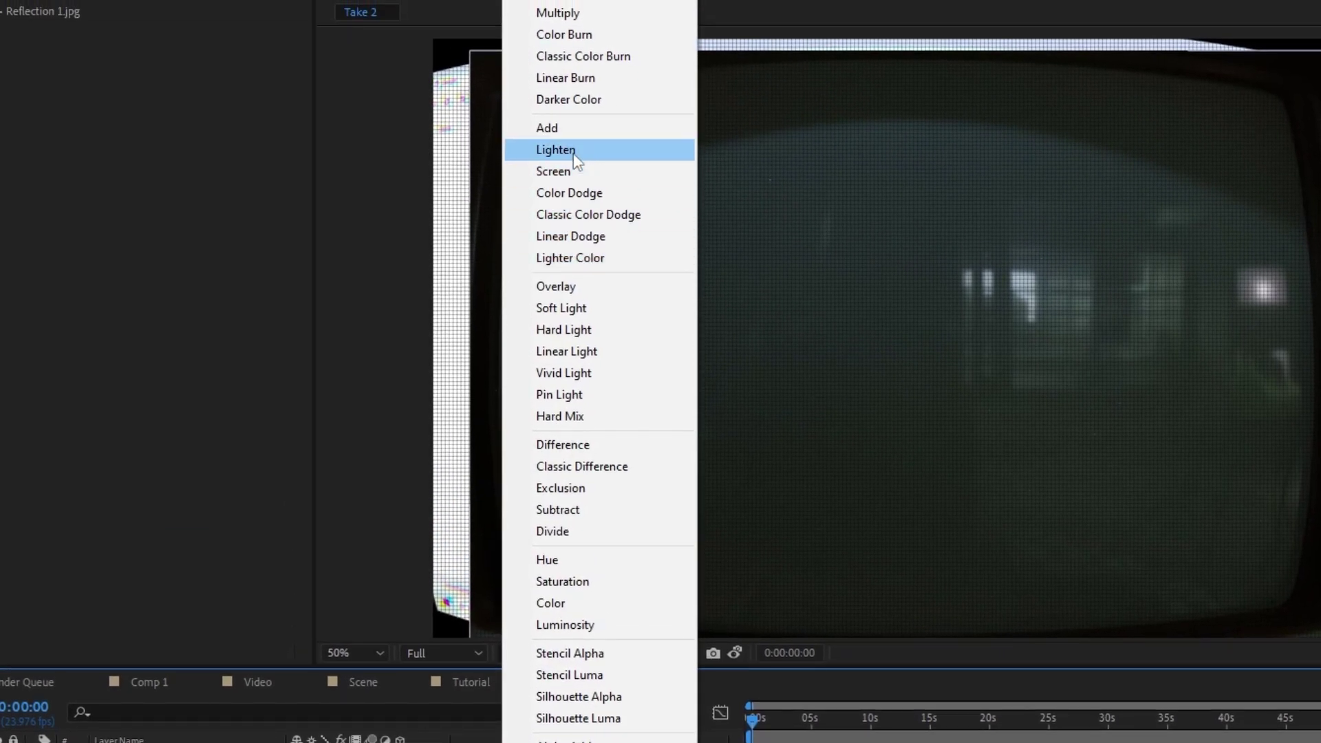
pyautogui.click(571, 77)
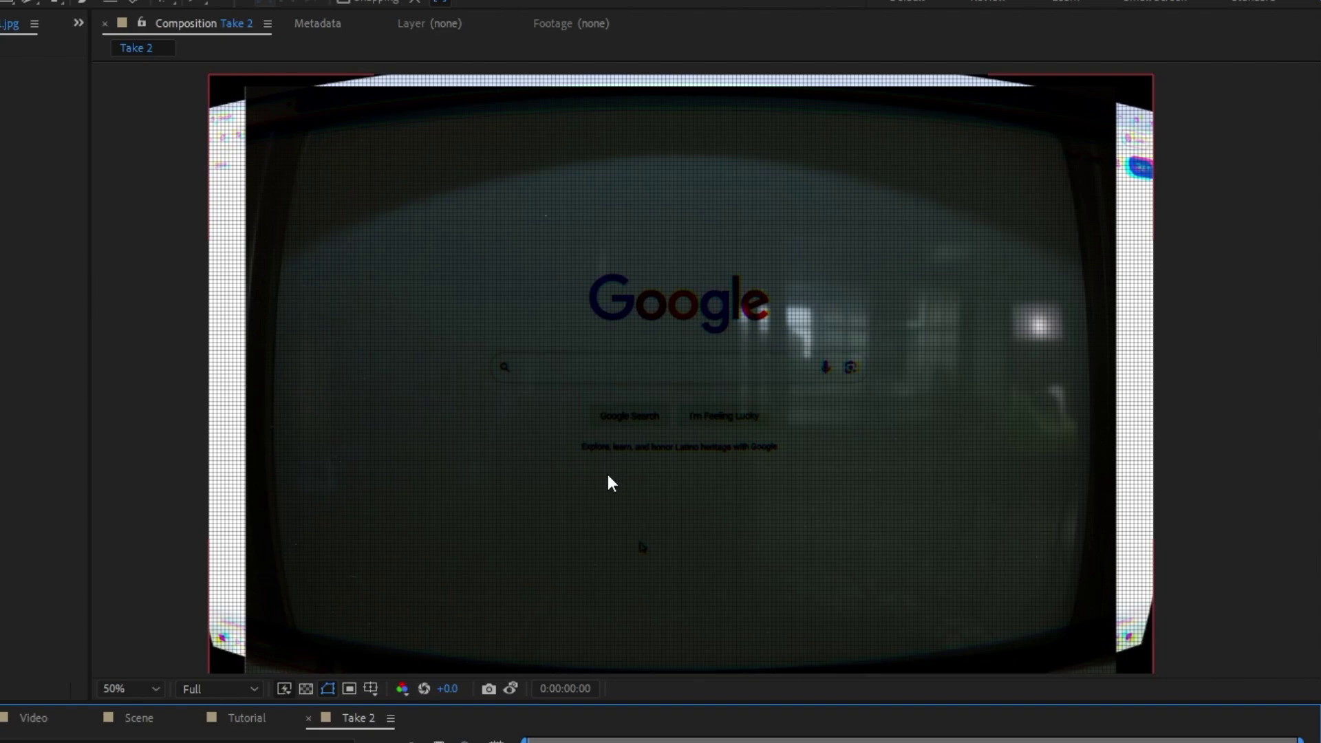
pyautogui.scroll(1, 608, 473)
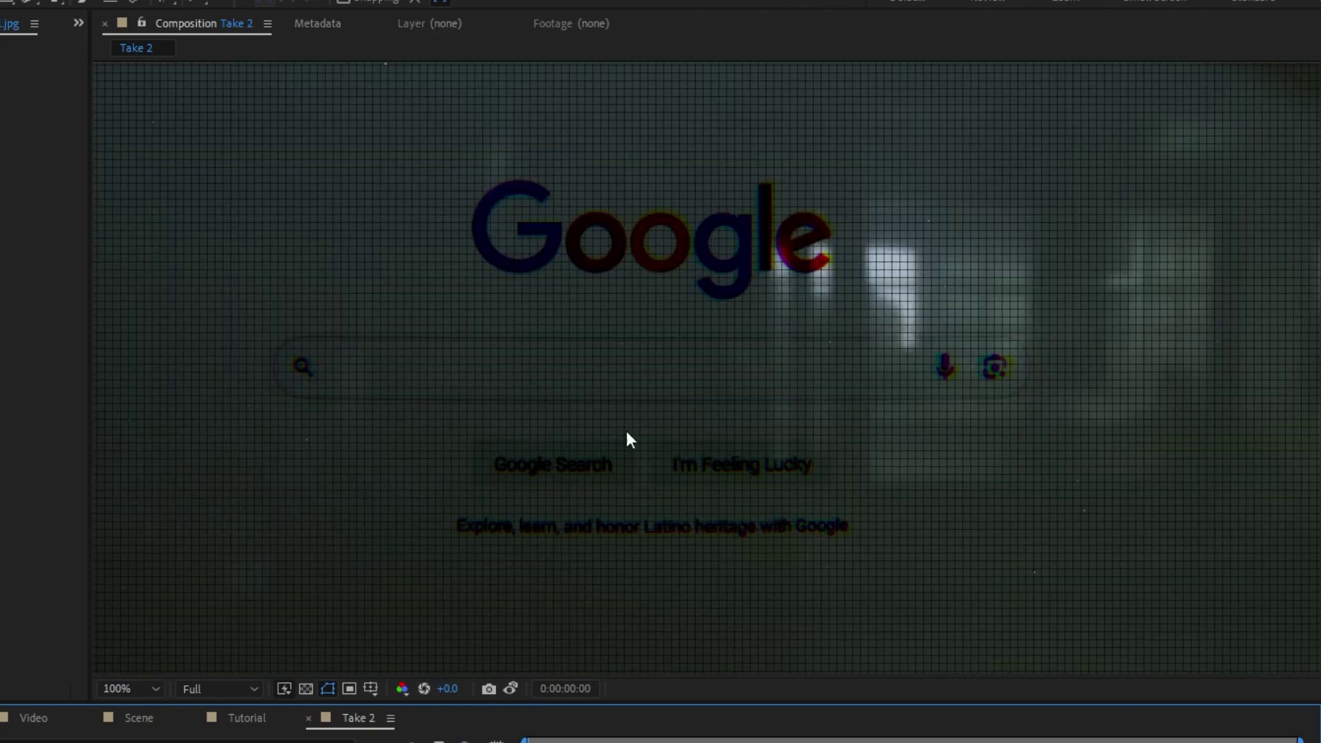
pyautogui.scroll(-1, 626, 431)
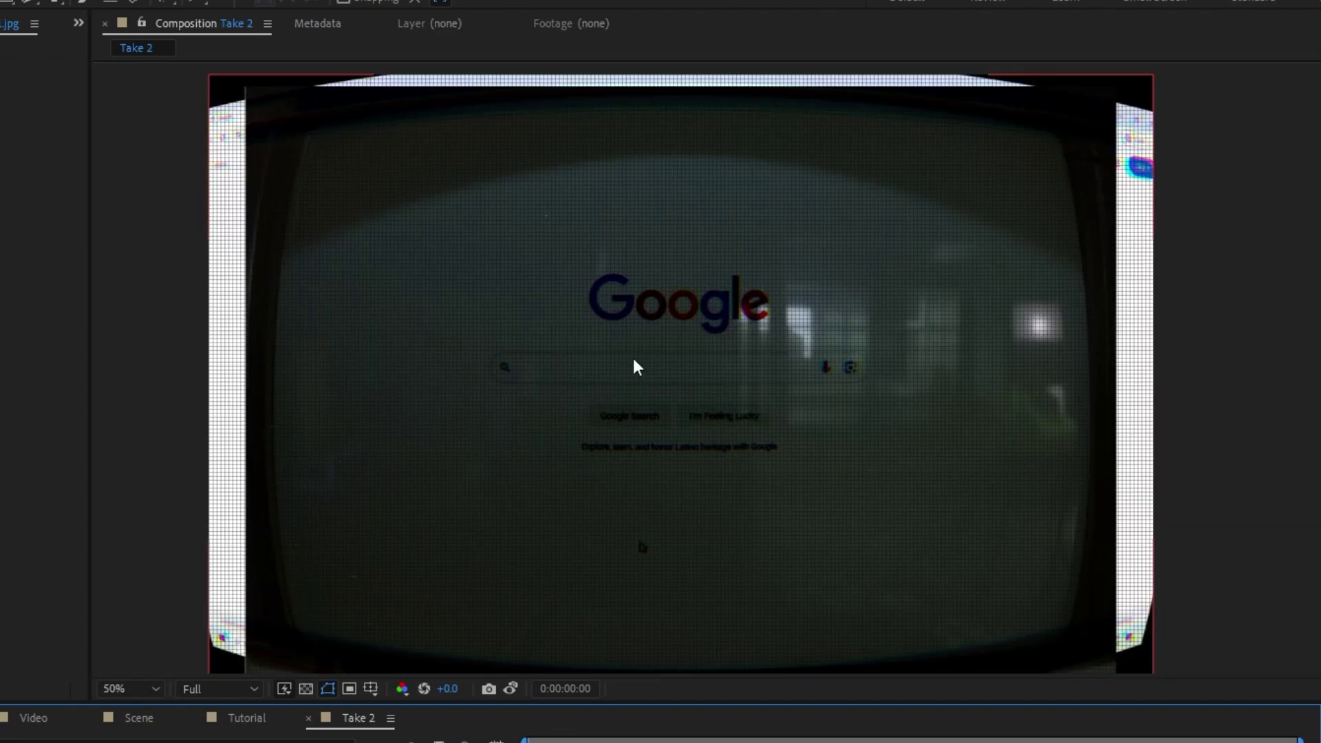
# - Scale the Reflection 1.jpg layer up proportionally to about 124% so it covers the frame, and inspect the reflection up close
pyautogui.click(593, 589)
pyautogui.press(',')
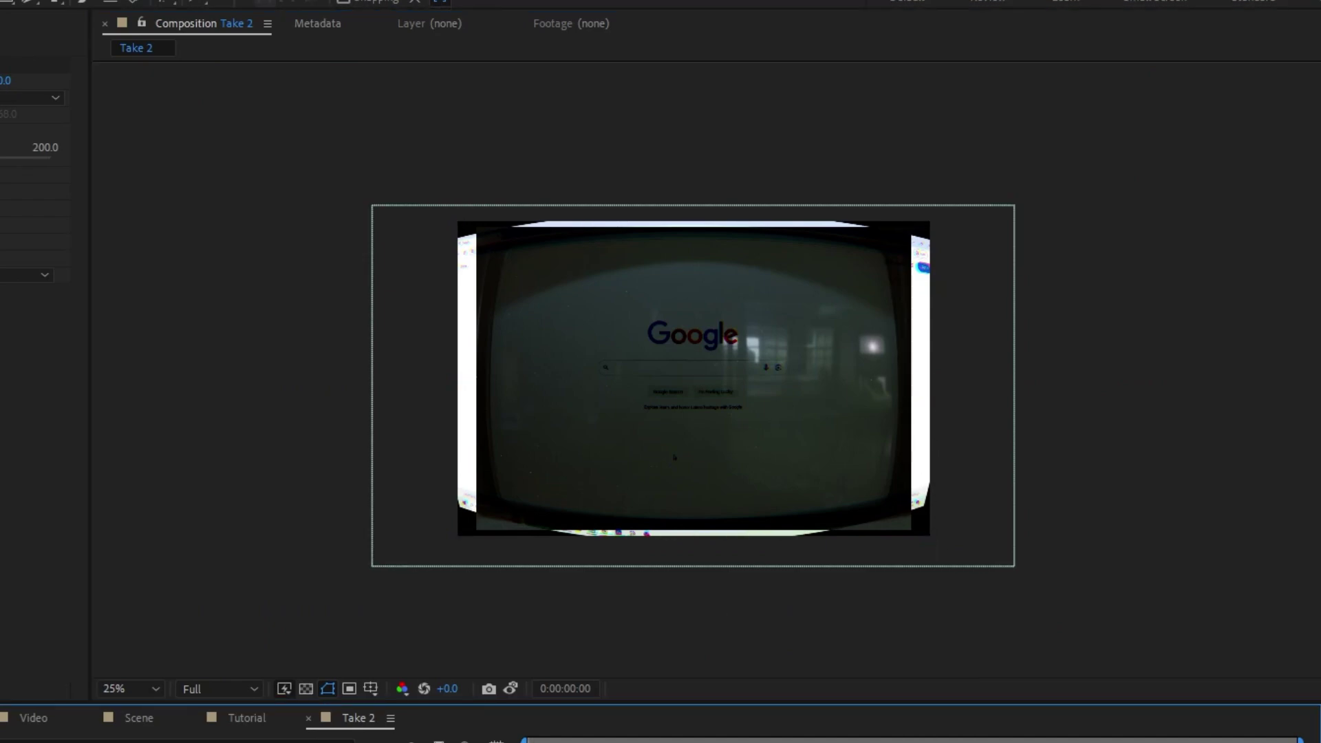
pyautogui.hotkey('ctrl', 'Down')
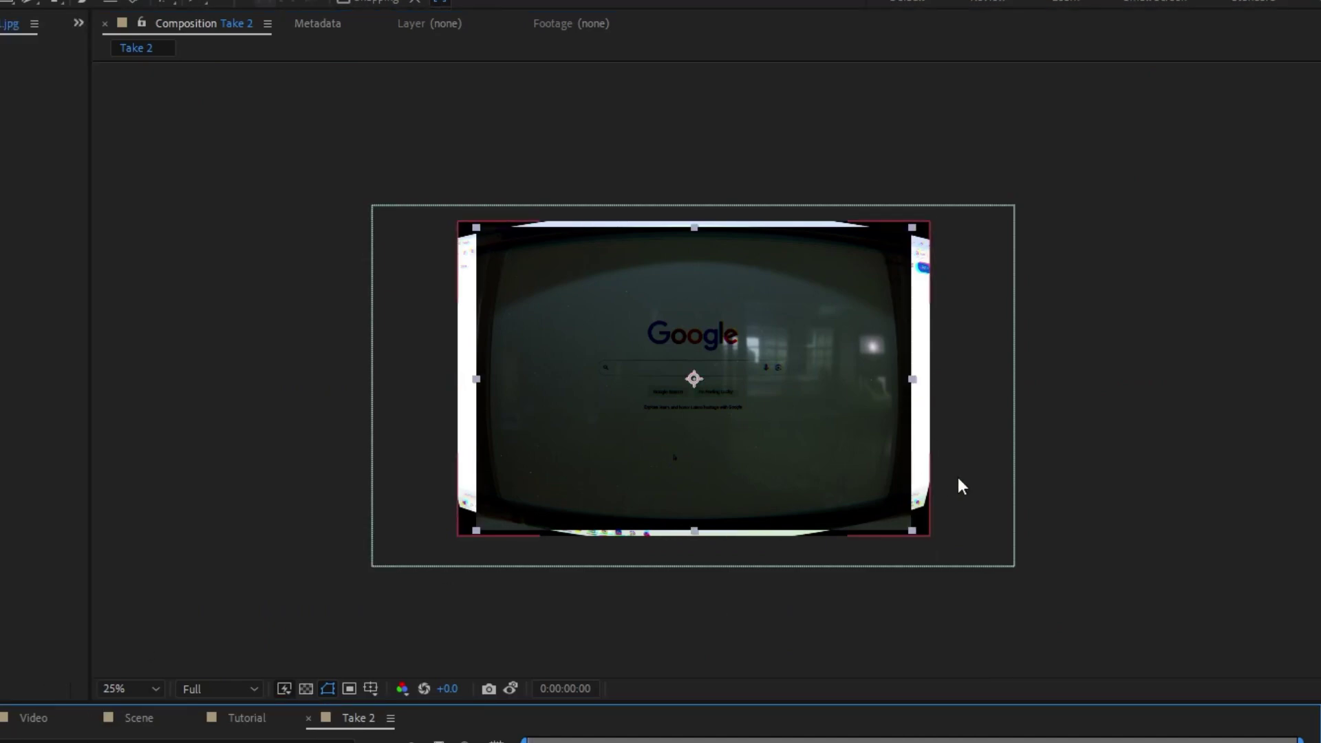
pyautogui.moveTo(913, 375); pyautogui.dragTo(966, 378)
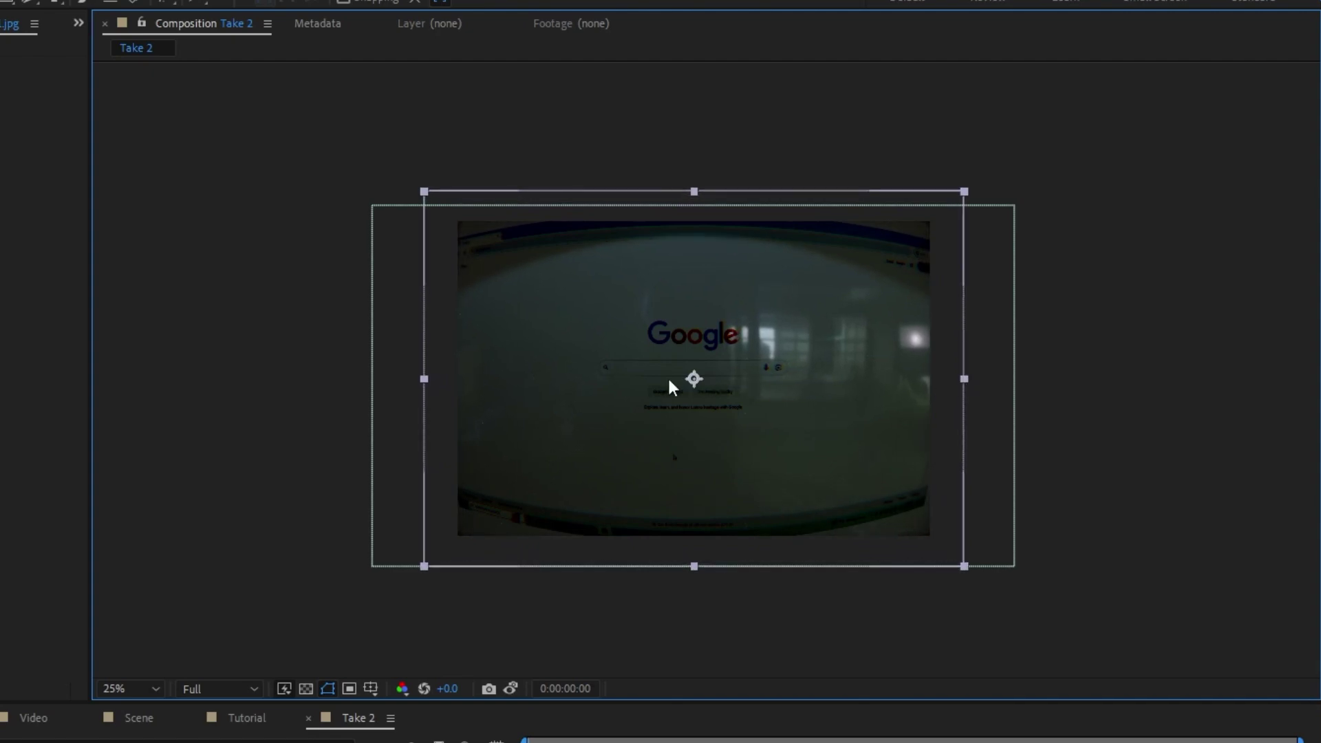
pyautogui.press('.')
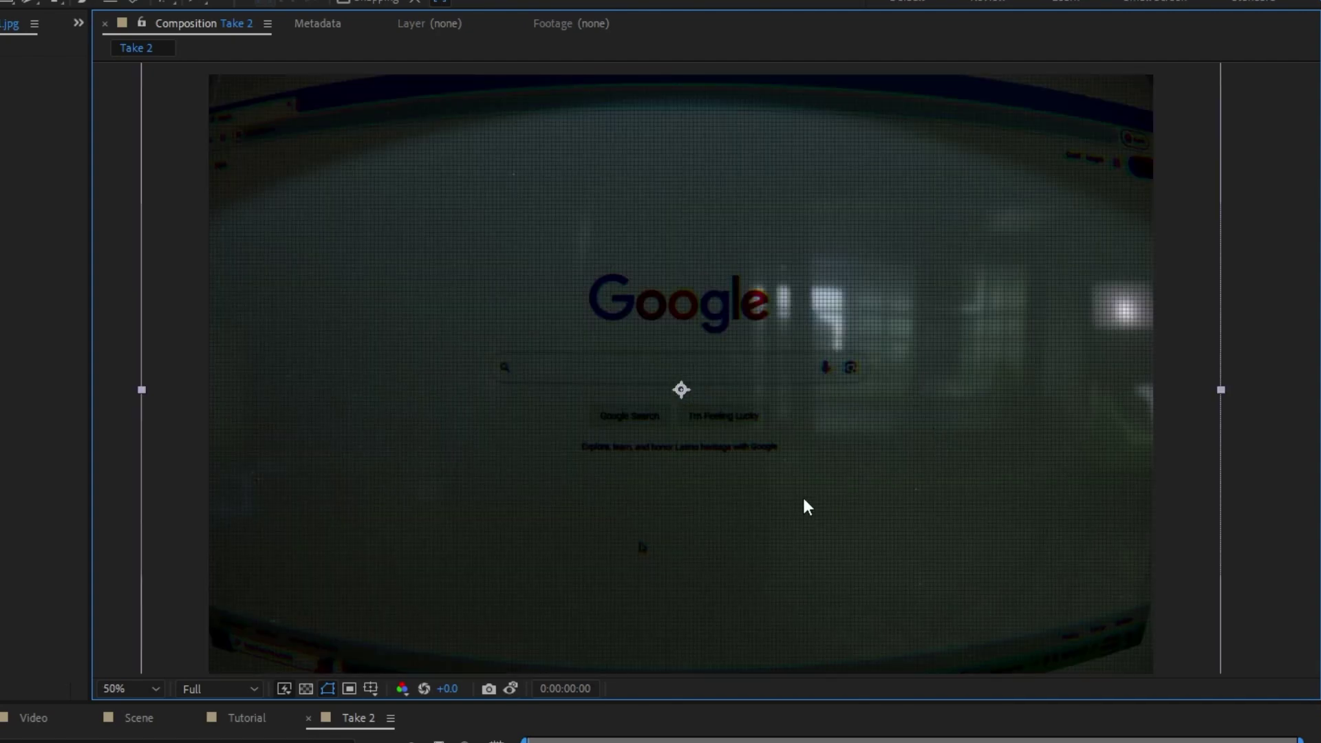
pyautogui.press('.')
pyautogui.moveTo(1033, 272); pyautogui.dragTo(651, 383)
pyautogui.moveTo(884, 458); pyautogui.dragTo(858, 245)
pyautogui.press(',')
pyautogui.moveTo(436, 309); pyautogui.dragTo(673, 391)
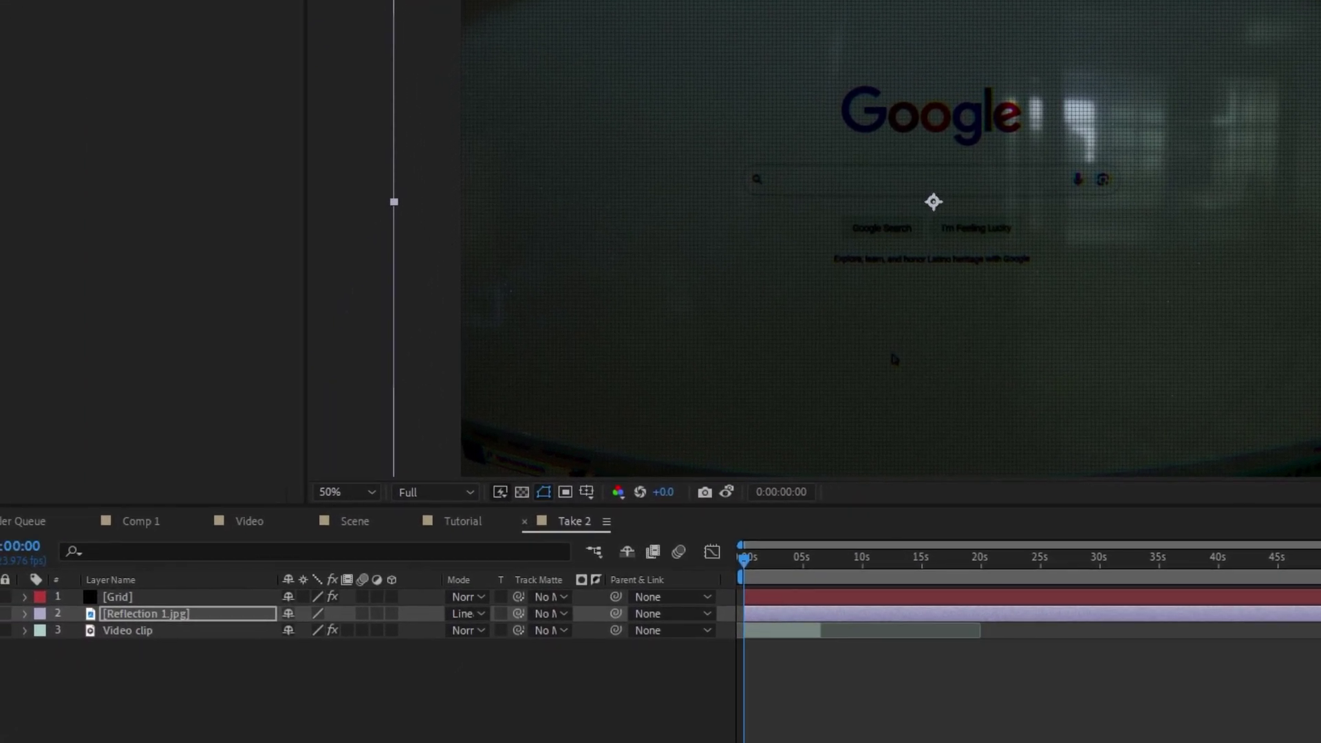
# - Create a new adjustment layer above the Grid layer
pyautogui.rightClick(848, 688)
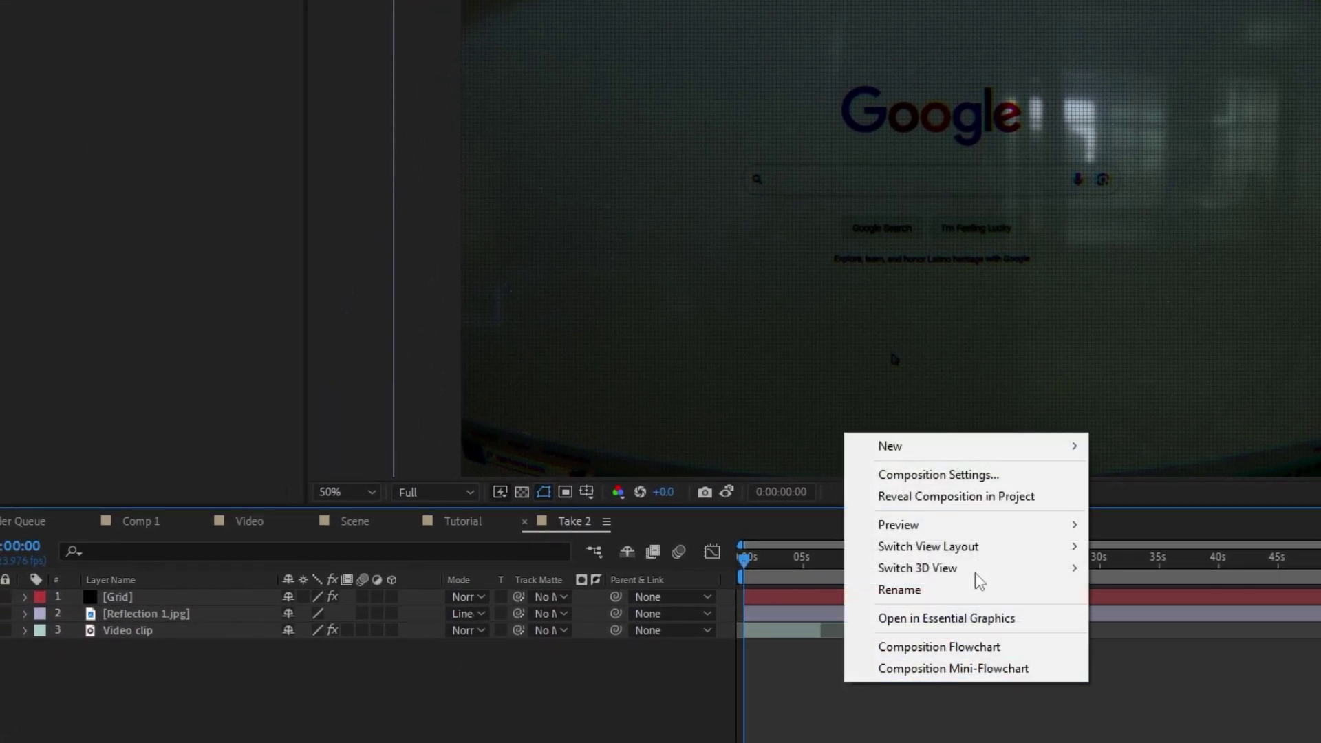
pyautogui.moveTo(902, 448)
pyautogui.click(1142, 606)
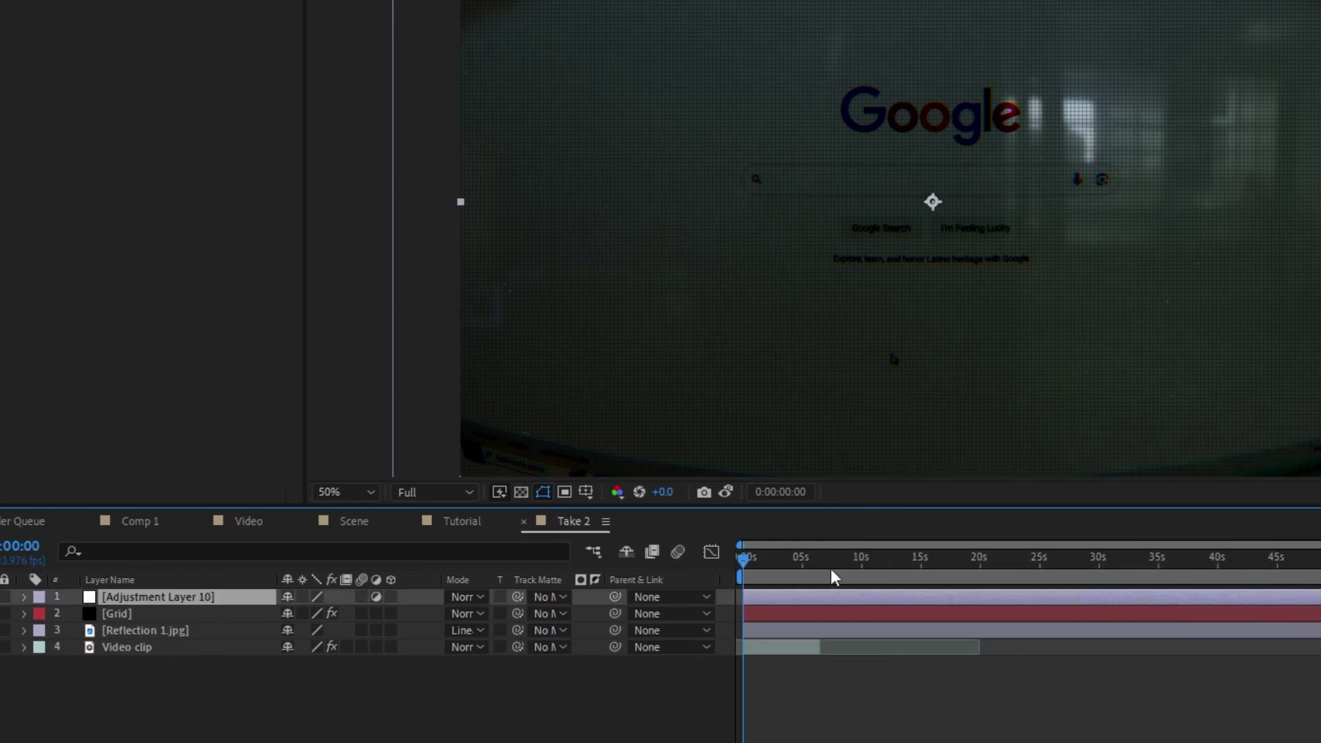
# - Apply the Brightness & Contrast effect to the adjustment layer and set its brightness to 150
pyautogui.write('brigh')
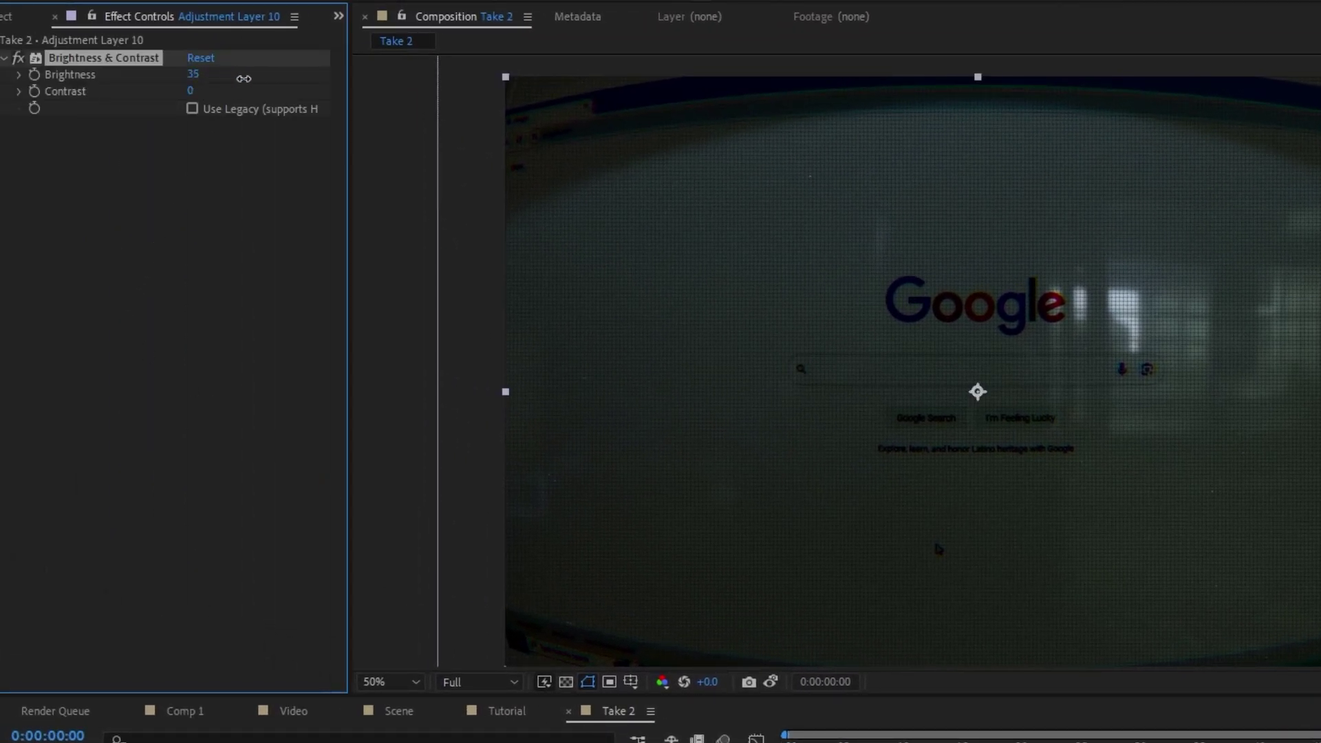
pyautogui.moveTo(248, 78); pyautogui.dragTo(486, 78)
pyautogui.click(74, 278)
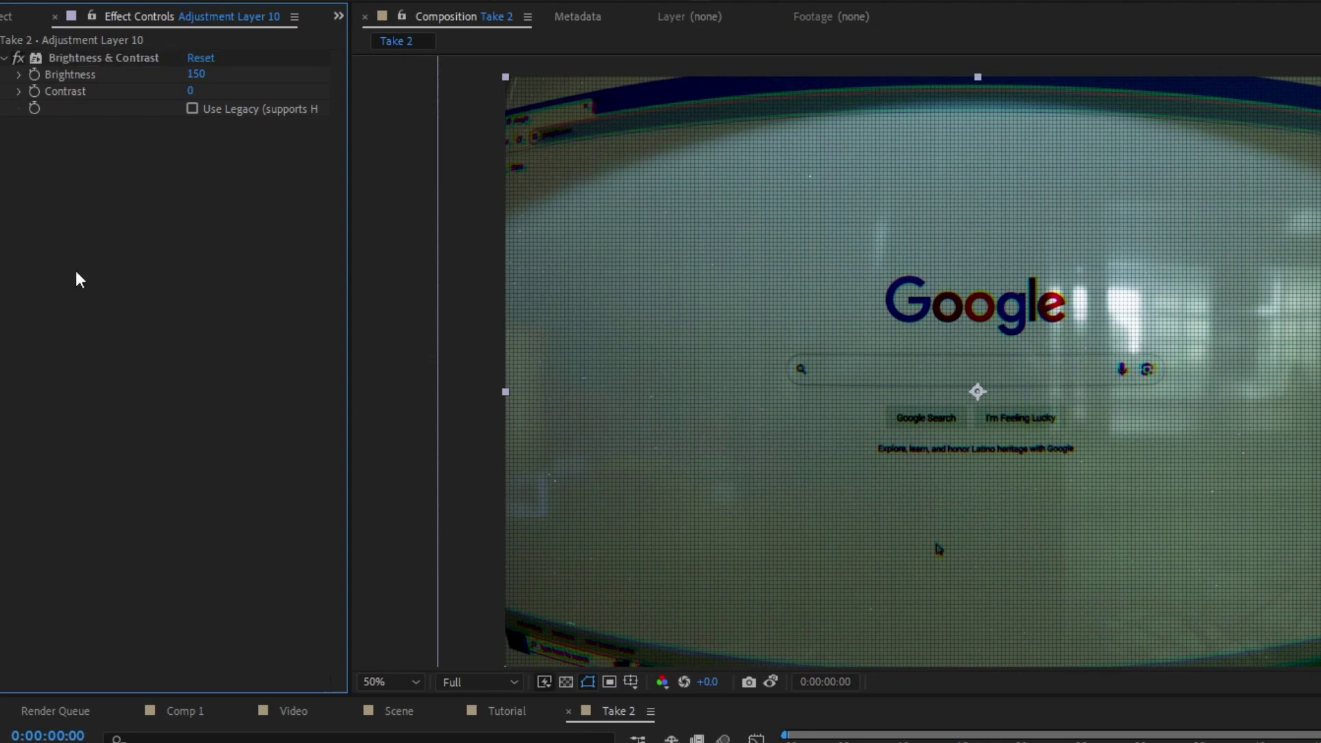
# - Duplicate the Brightness & Contrast effect on the adjustment layer, with the copy's brightness at 150
pyautogui.click(107, 61)
pyautogui.hotkey('ctrl', 'd')
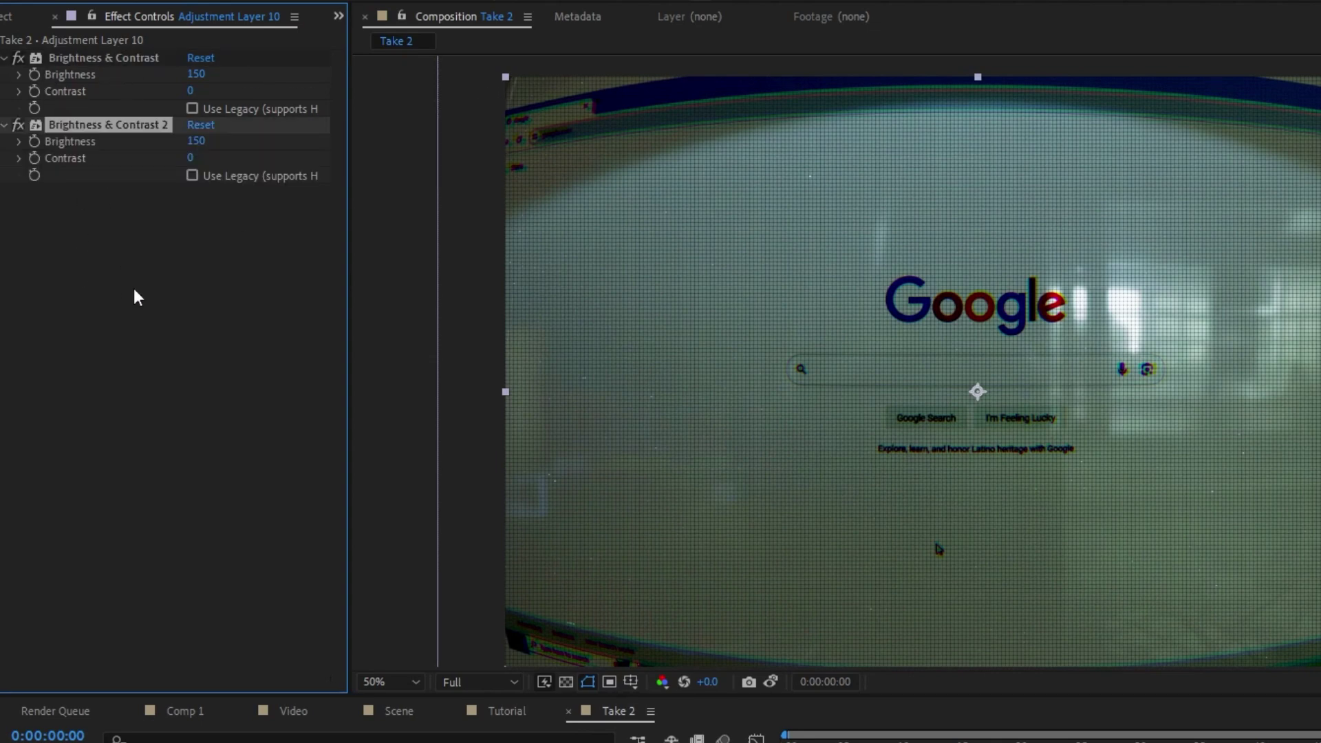
pyautogui.moveTo(206, 141)
pyautogui.mouseDown()
pyautogui.moveTo(186, 144)
pyautogui.moveTo(221, 143)
pyautogui.mouseUp()
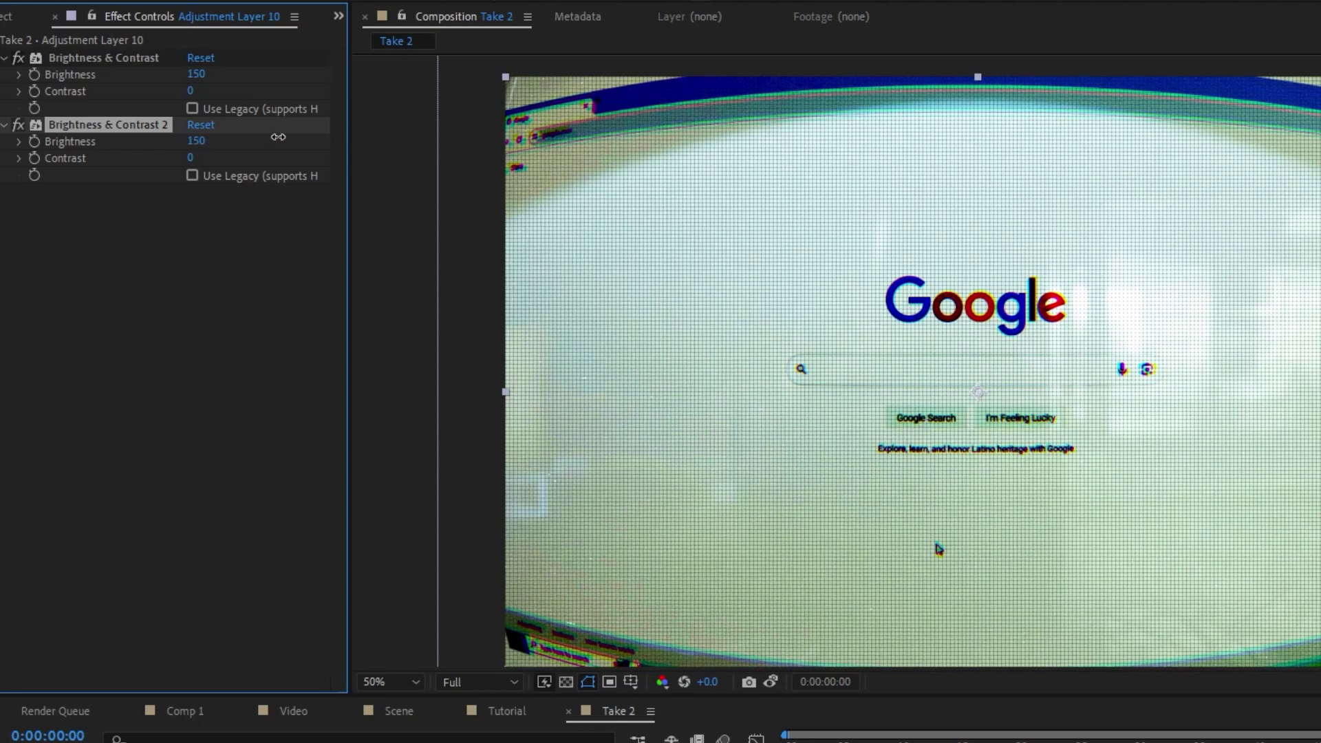
pyautogui.click(227, 321)
pyautogui.click(756, 742)
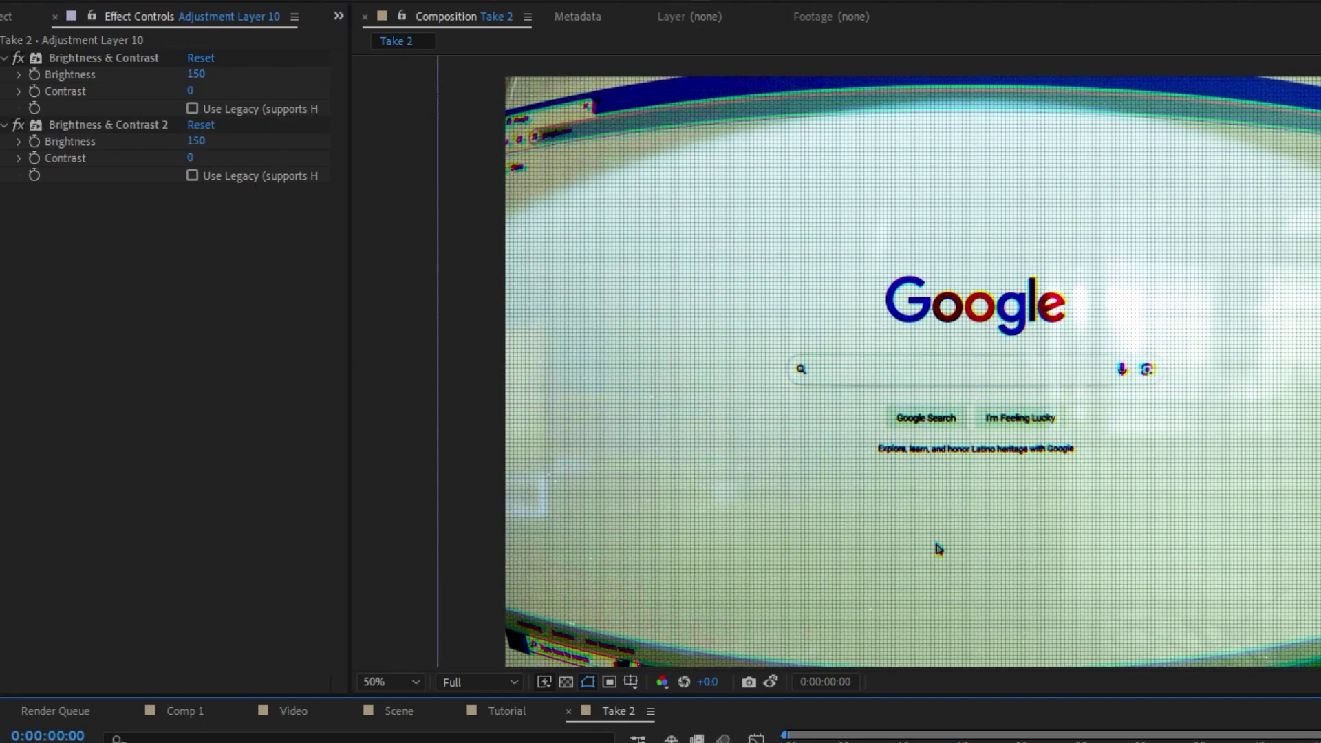
# - Add a third copy of Brightness & Contrast with brightness -54, and inspect the reflection and text up close
pyautogui.click(61, 131)
pyautogui.hotkey('ctrl', 'd')
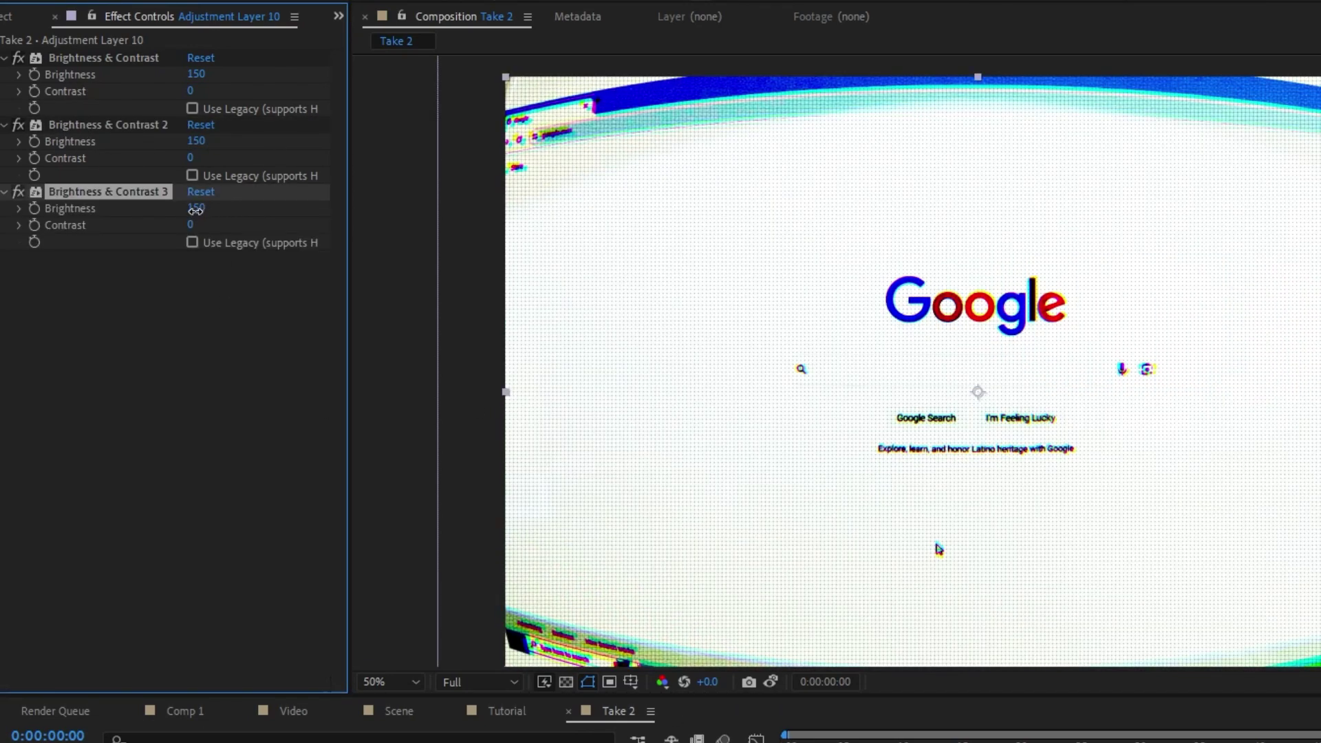
pyautogui.moveTo(195, 212); pyautogui.dragTo(117, 218)
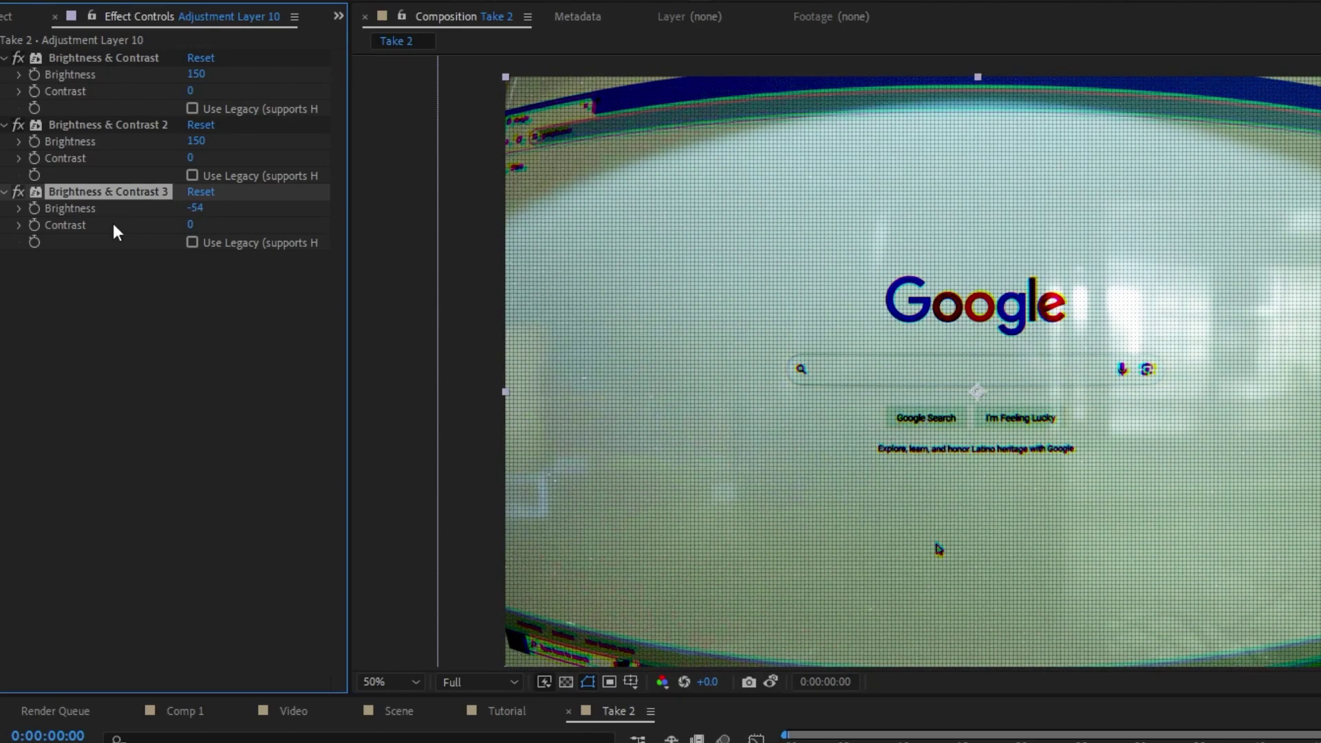
pyautogui.scroll(1, 1037, 282)
pyautogui.moveTo(1236, 305); pyautogui.dragTo(762, 378)
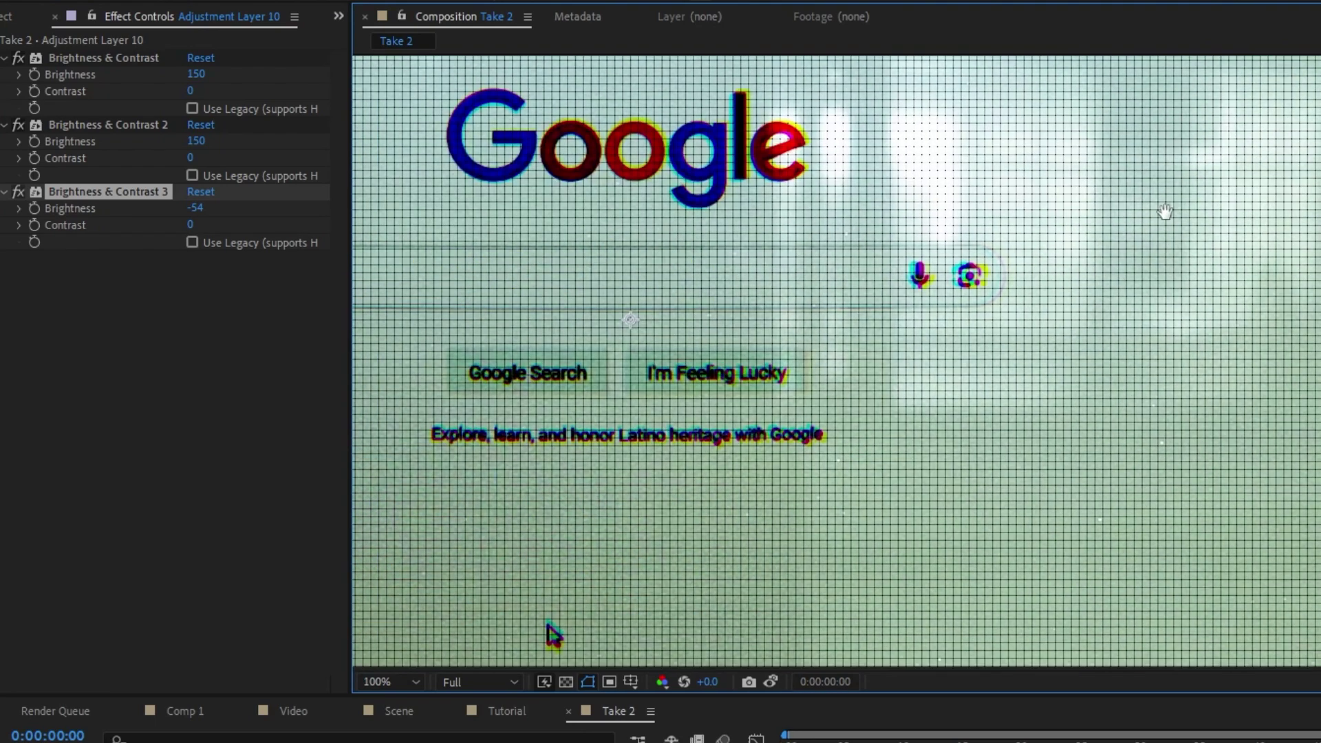
pyautogui.moveTo(1171, 219); pyautogui.dragTo(1204, 250)
pyautogui.scroll(-1, 988, 242)
pyautogui.moveTo(836, 227); pyautogui.dragTo(929, 271)
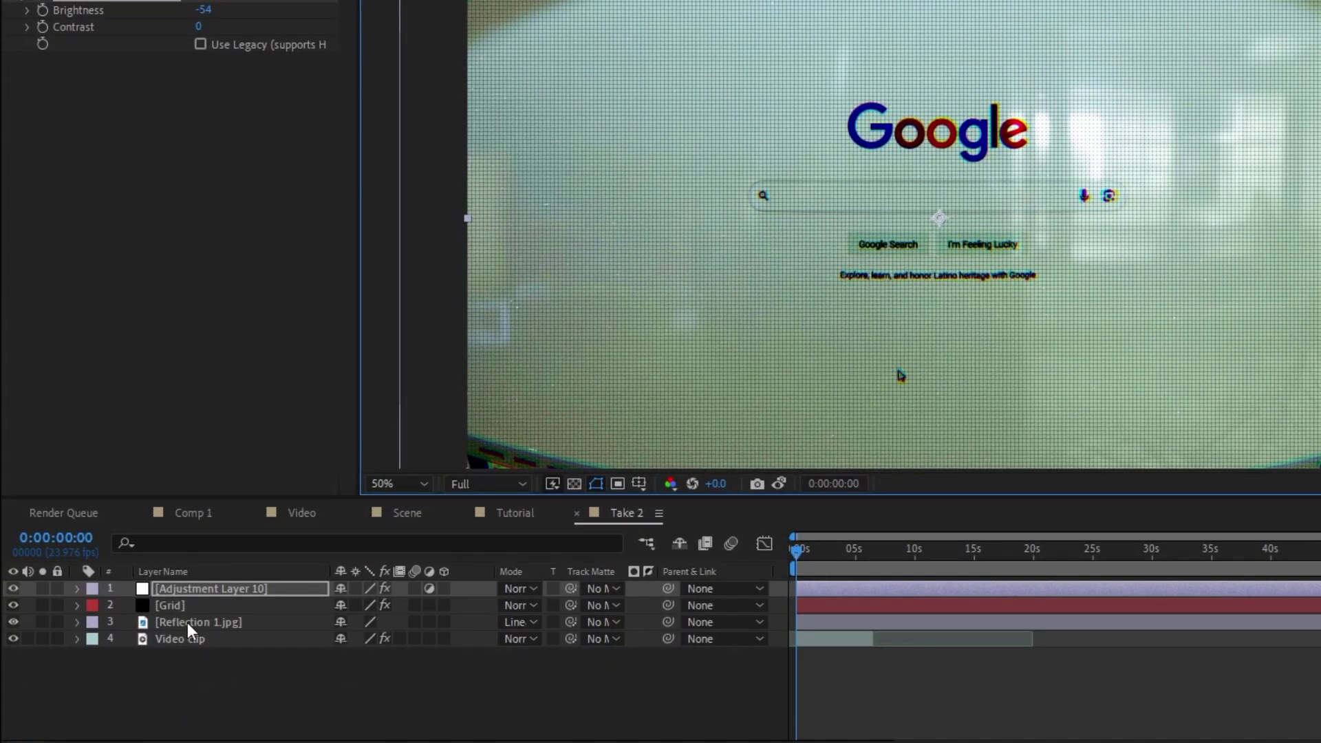
# - Scale the Reflection 1.jpg and Video clip layers up together, to 217% and 228.9% respectively, and deselect them
pyautogui.click(183, 624)
pyautogui.keyDown('shift'); pyautogui.click(263, 635); pyautogui.keyUp('shift')
pyautogui.press('s')
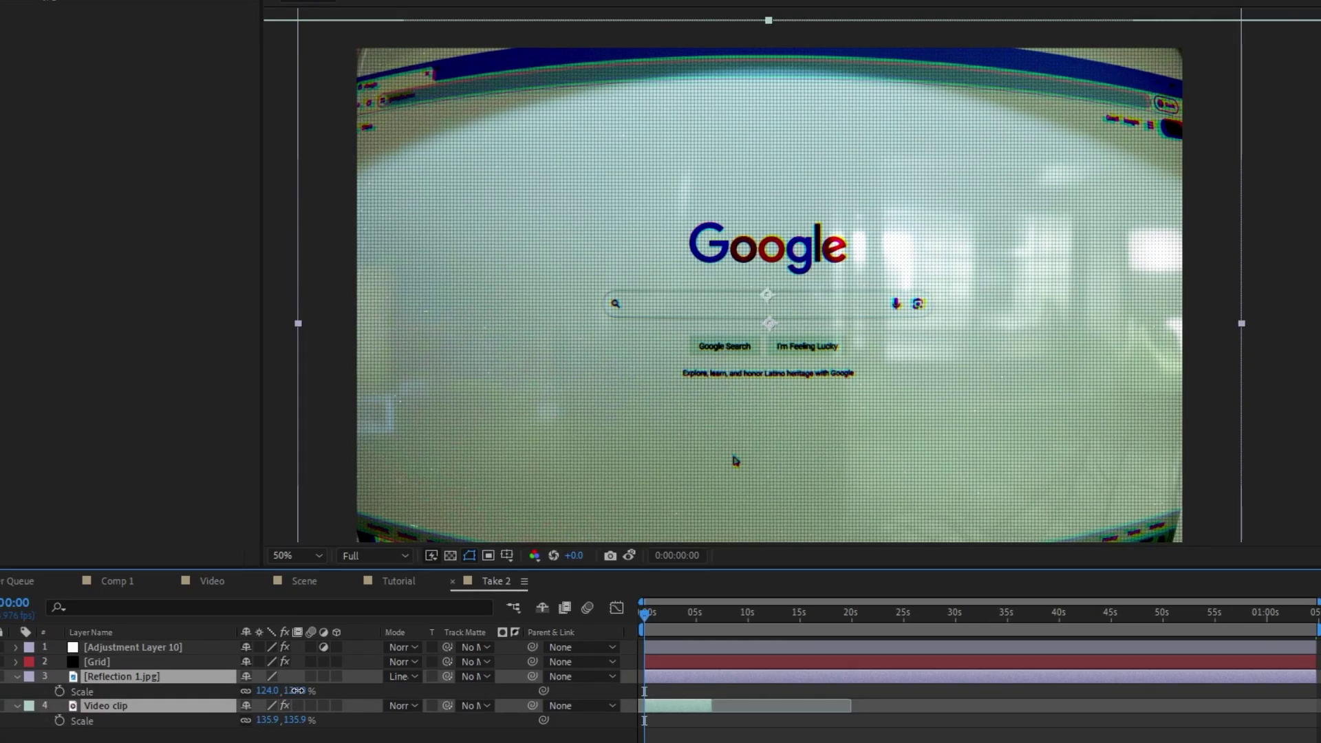
pyautogui.moveTo(297, 690); pyautogui.dragTo(367, 685)
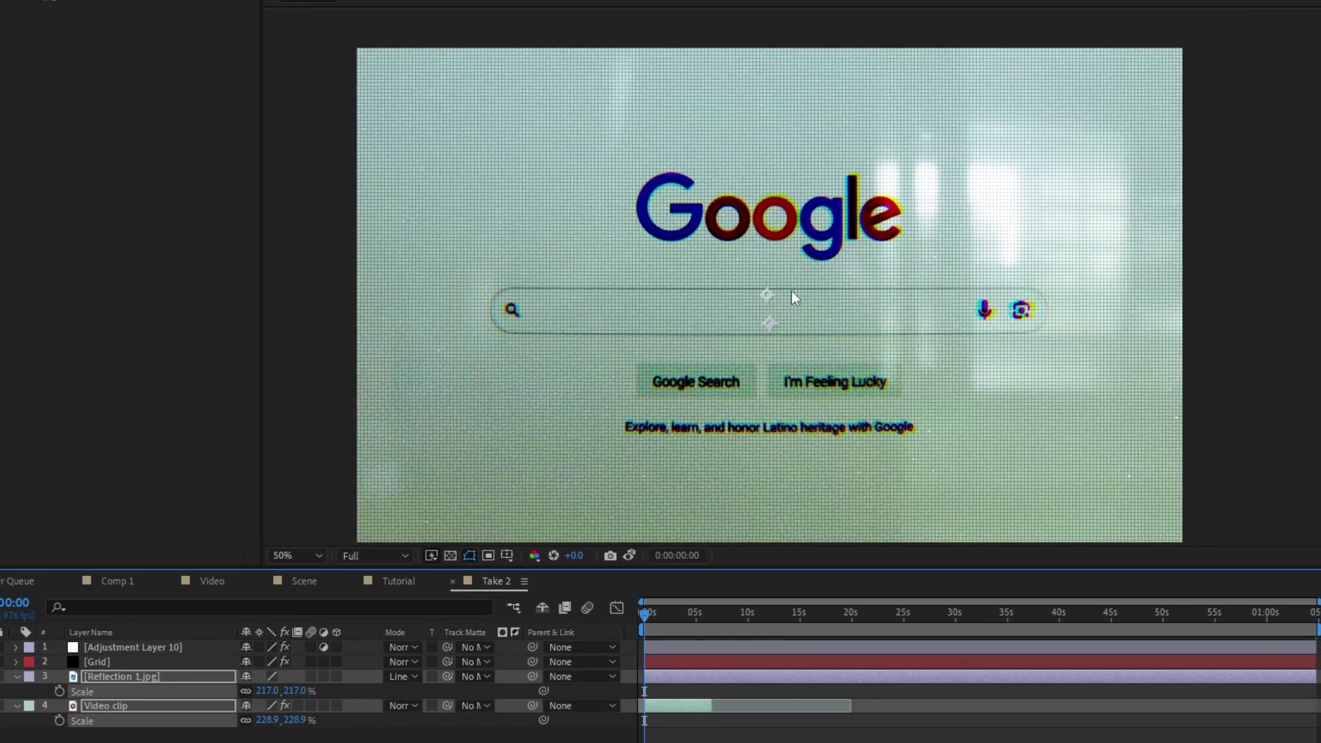
pyautogui.scroll(-2, 704, 346)
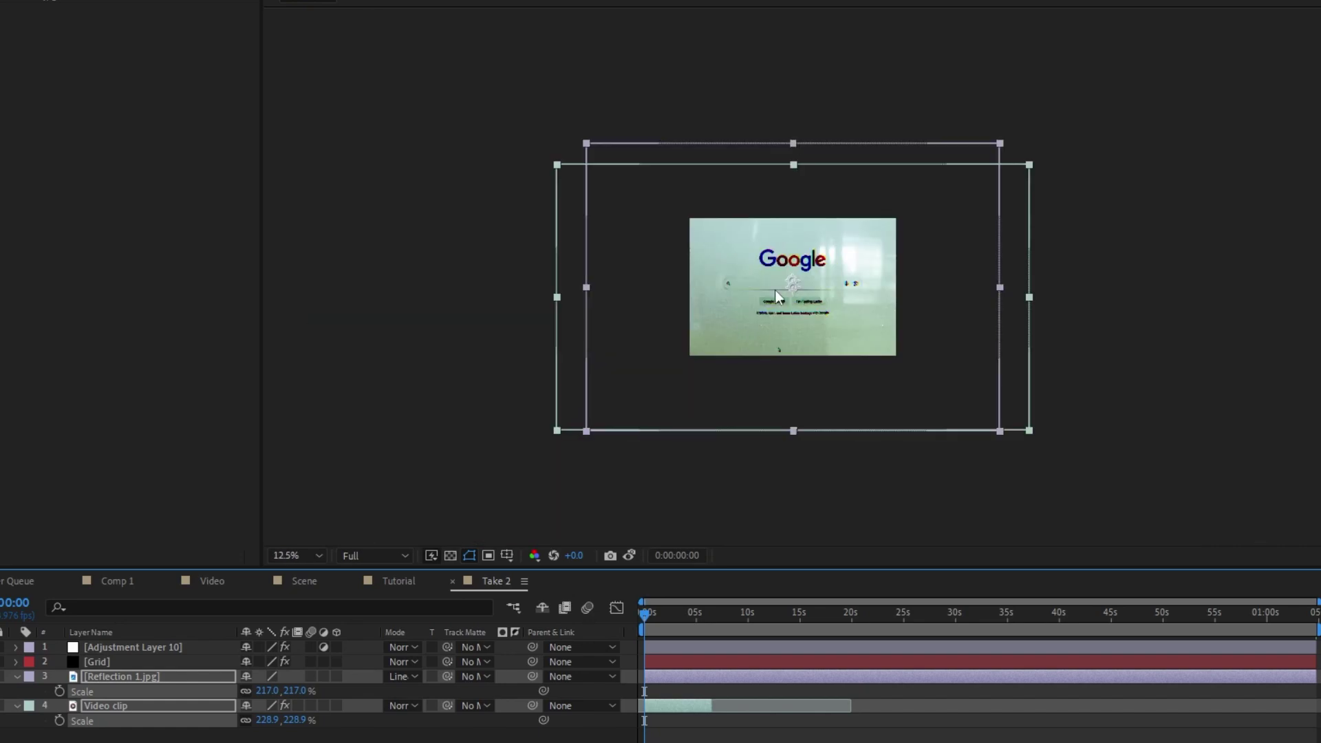
pyautogui.scroll(1, 767, 292)
pyautogui.scroll(1, 761, 310)
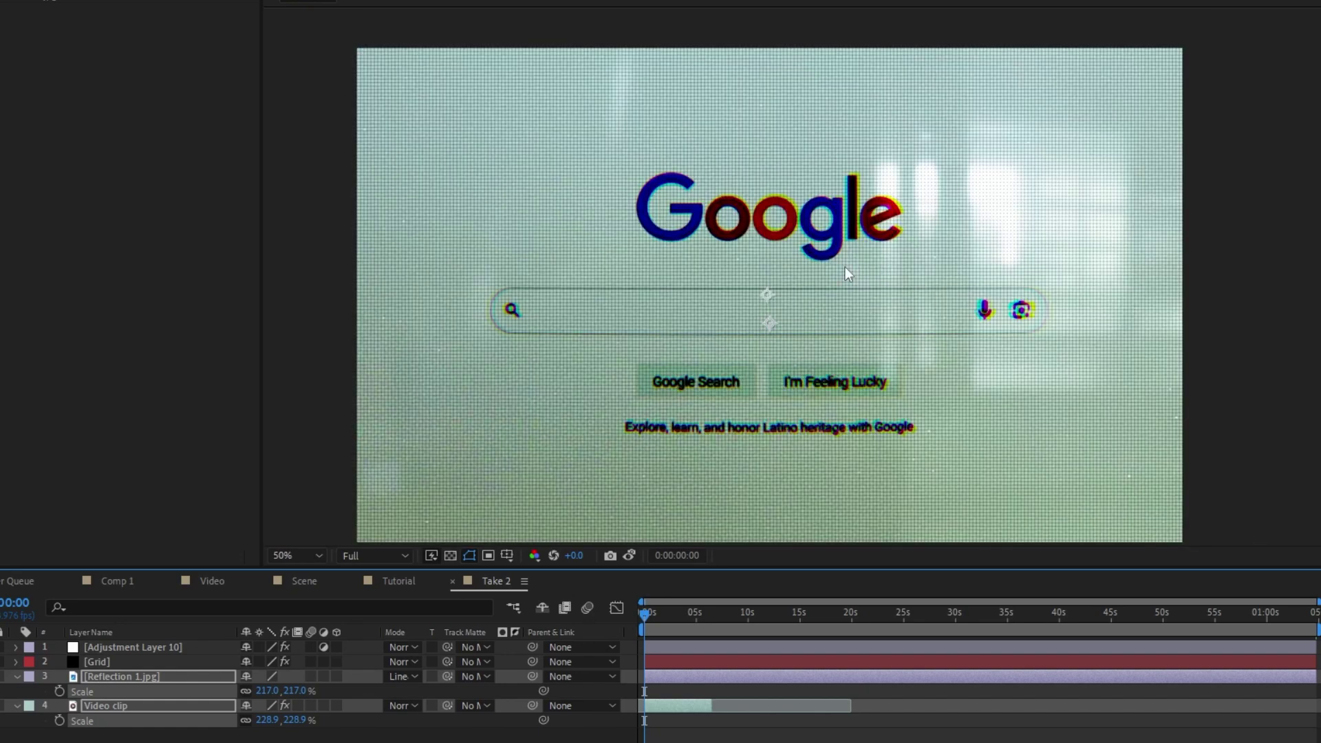
pyautogui.hotkey('ctrl', 'shift', 'a')
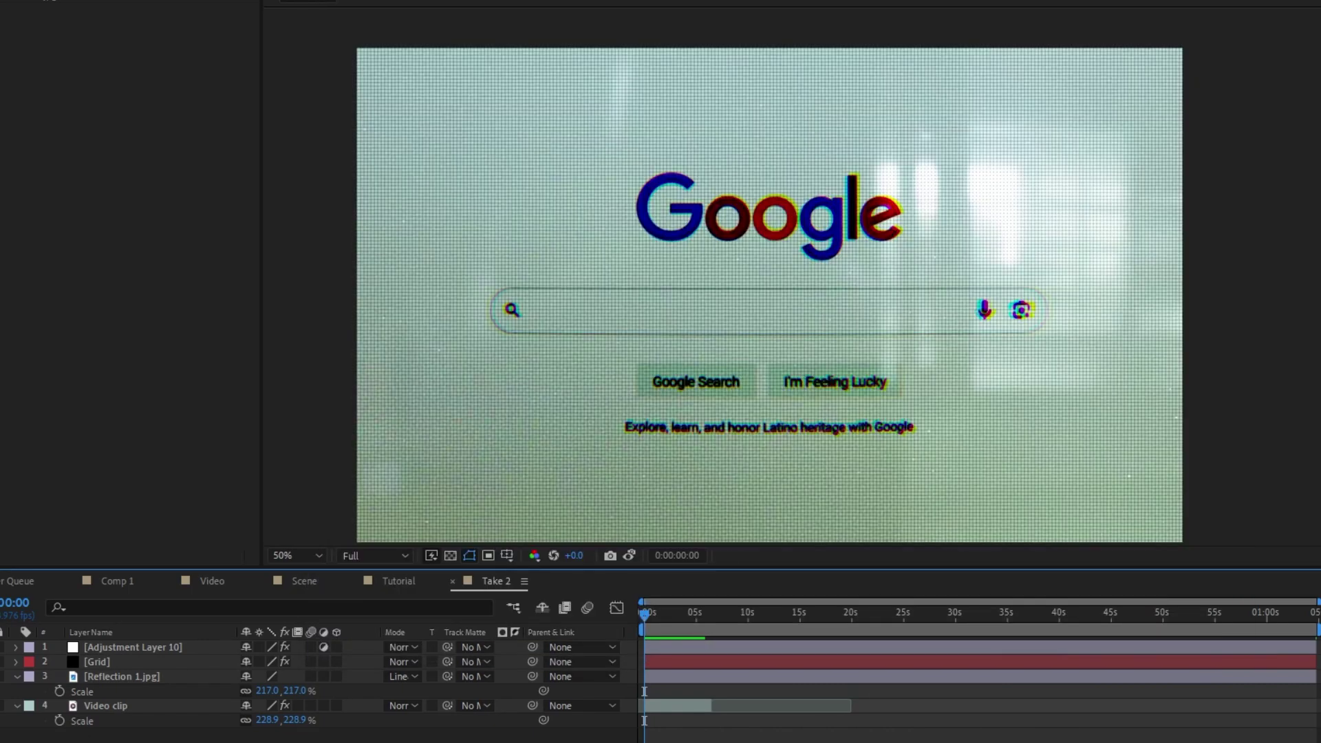
# - Add a second adjustment layer on top of the layer stack
pyautogui.rightClick(695, 534)
pyautogui.moveTo(765, 545)
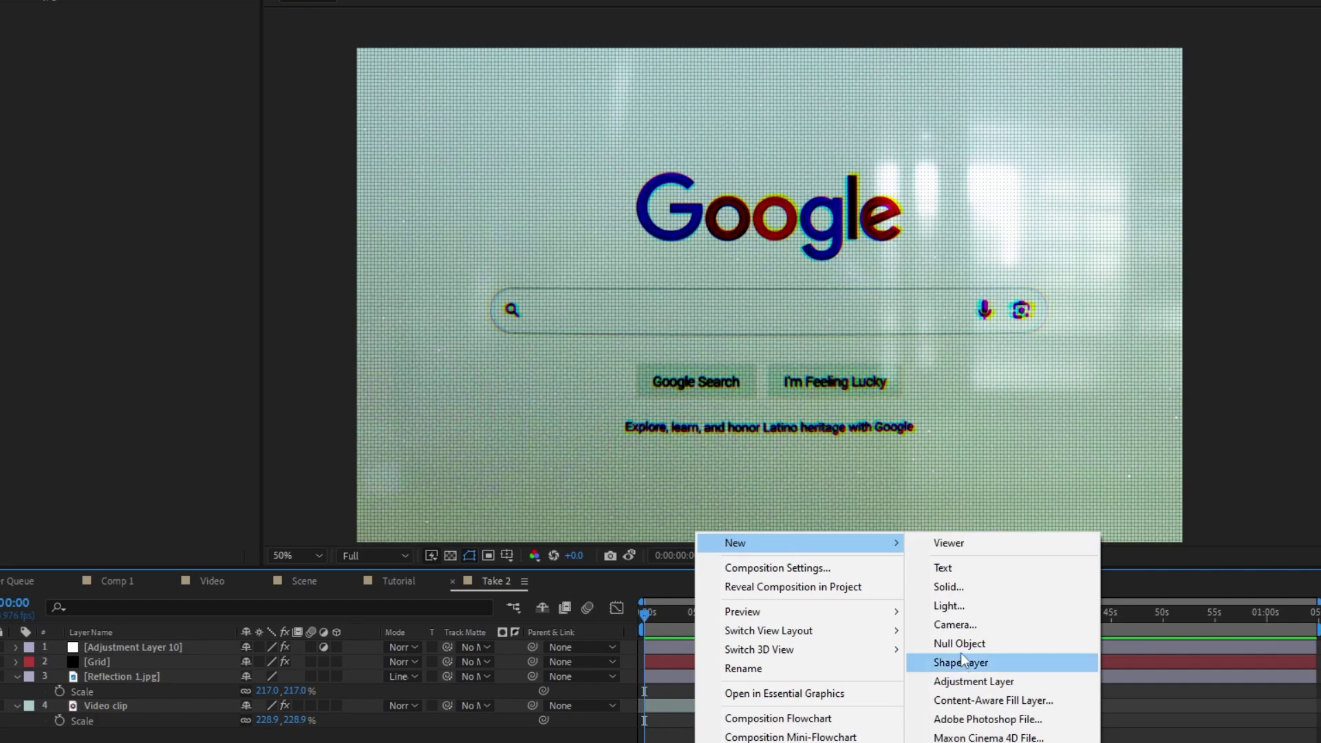
pyautogui.click(953, 680)
# - Rename the adjustment layer that holds the three Brightness & Contrast effects to Brightness
pyautogui.rightClick(119, 662)
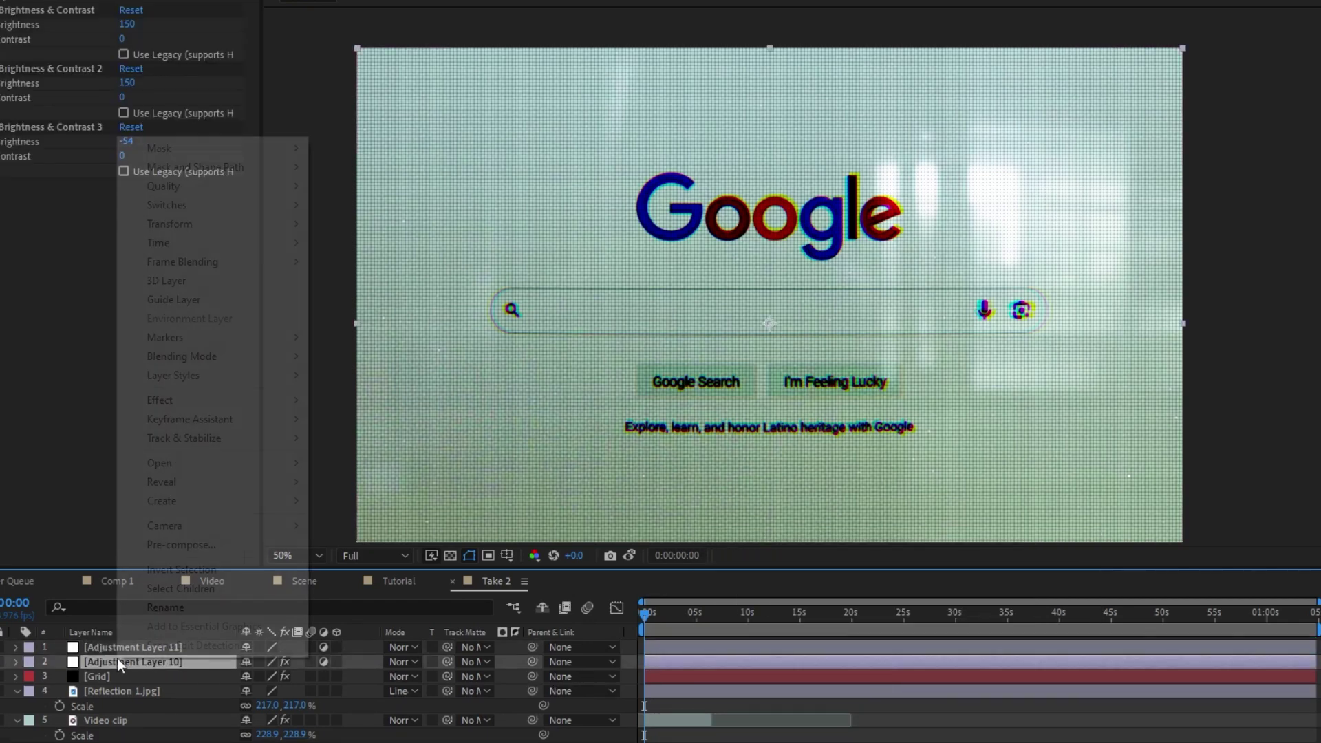
pyautogui.click(176, 605)
pyautogui.write('Bri')
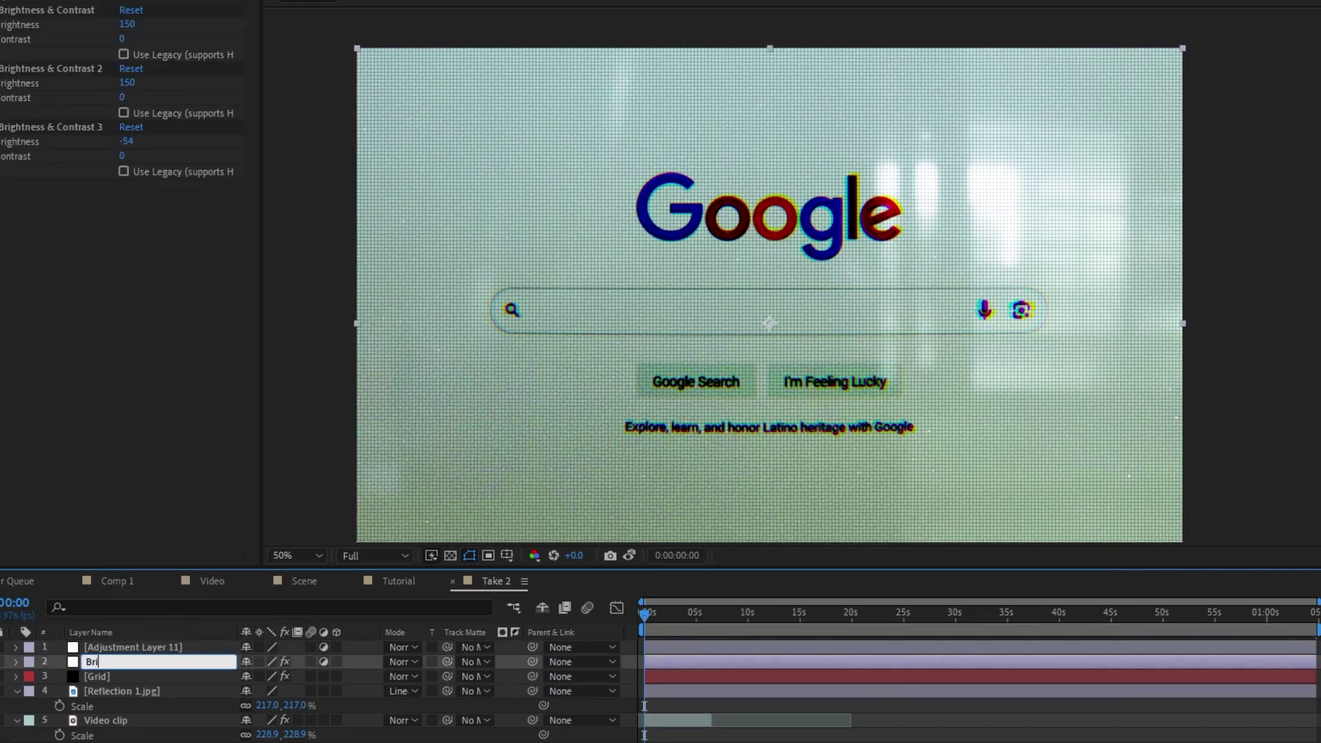
pyautogui.write('ghtness')
pyautogui.press('Return')
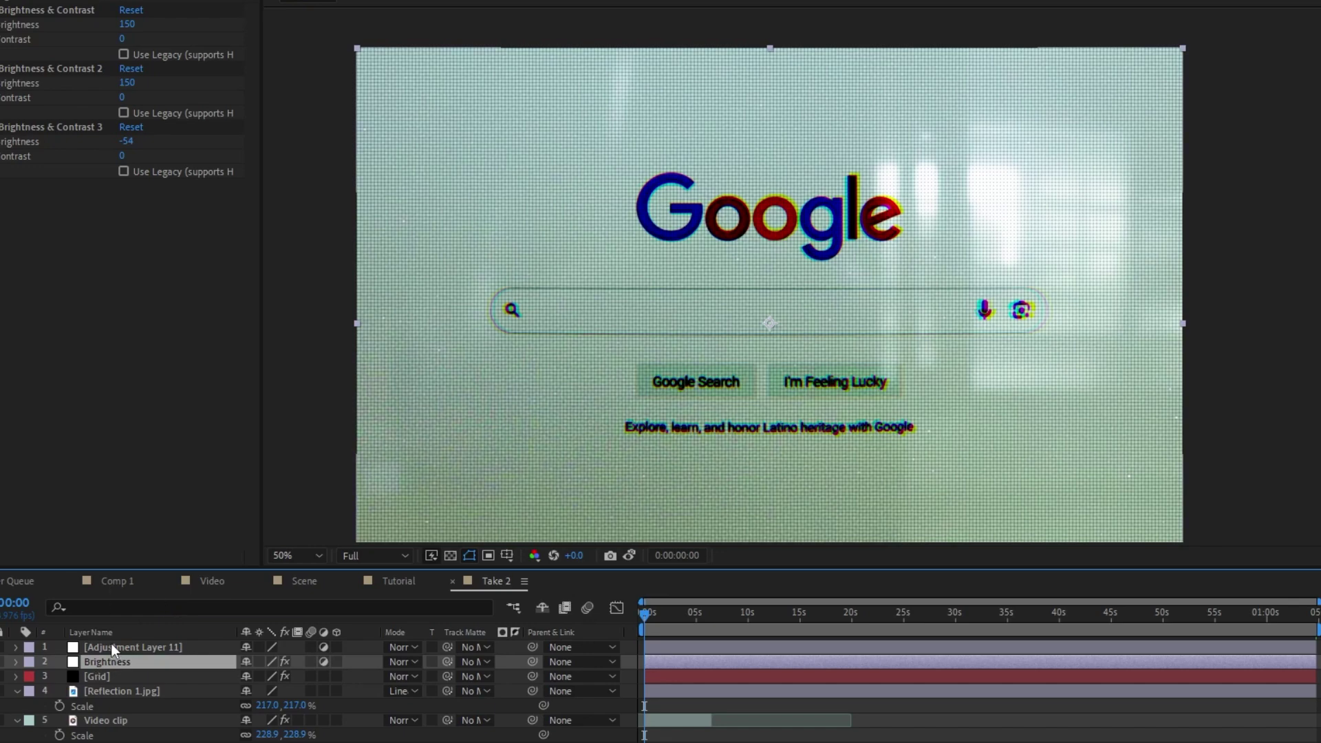
# - Rename the new adjustment layer on top of the stack to Blur
pyautogui.rightClick(121, 645)
pyautogui.click(182, 596)
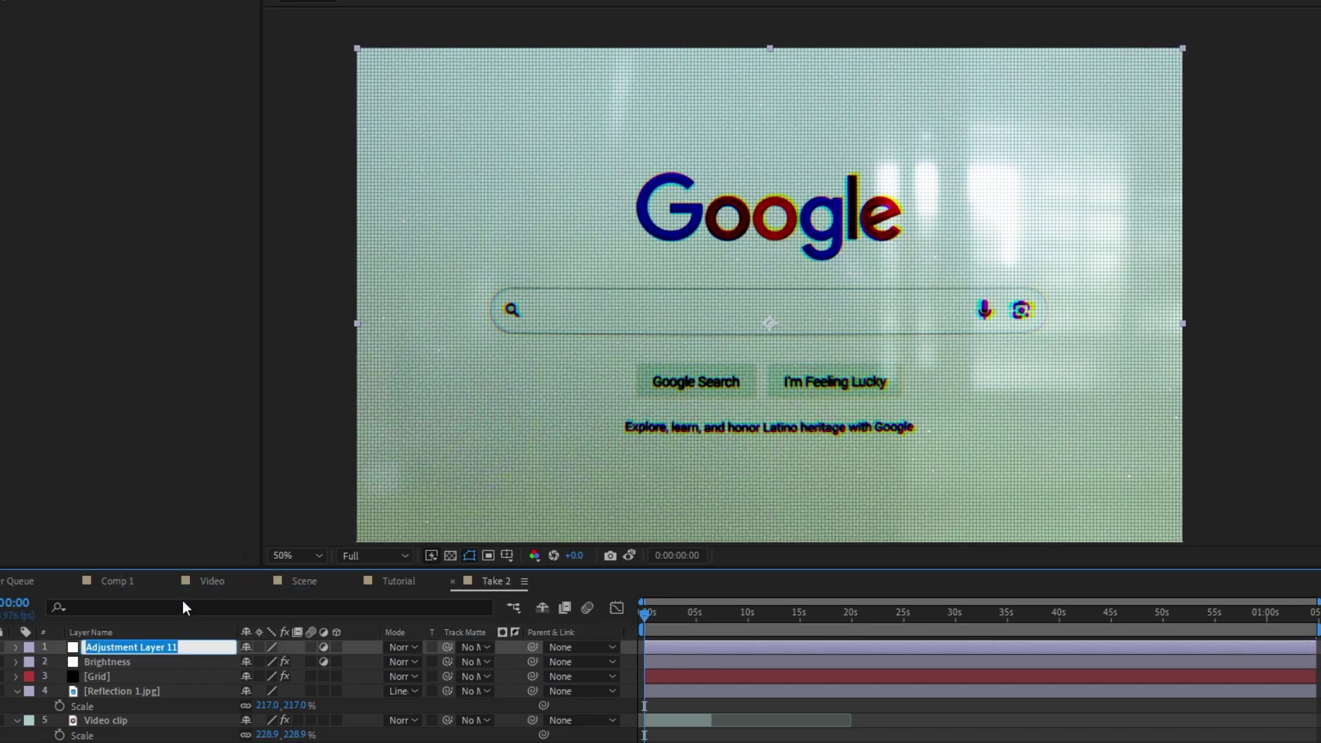
pyautogui.write('Bl')
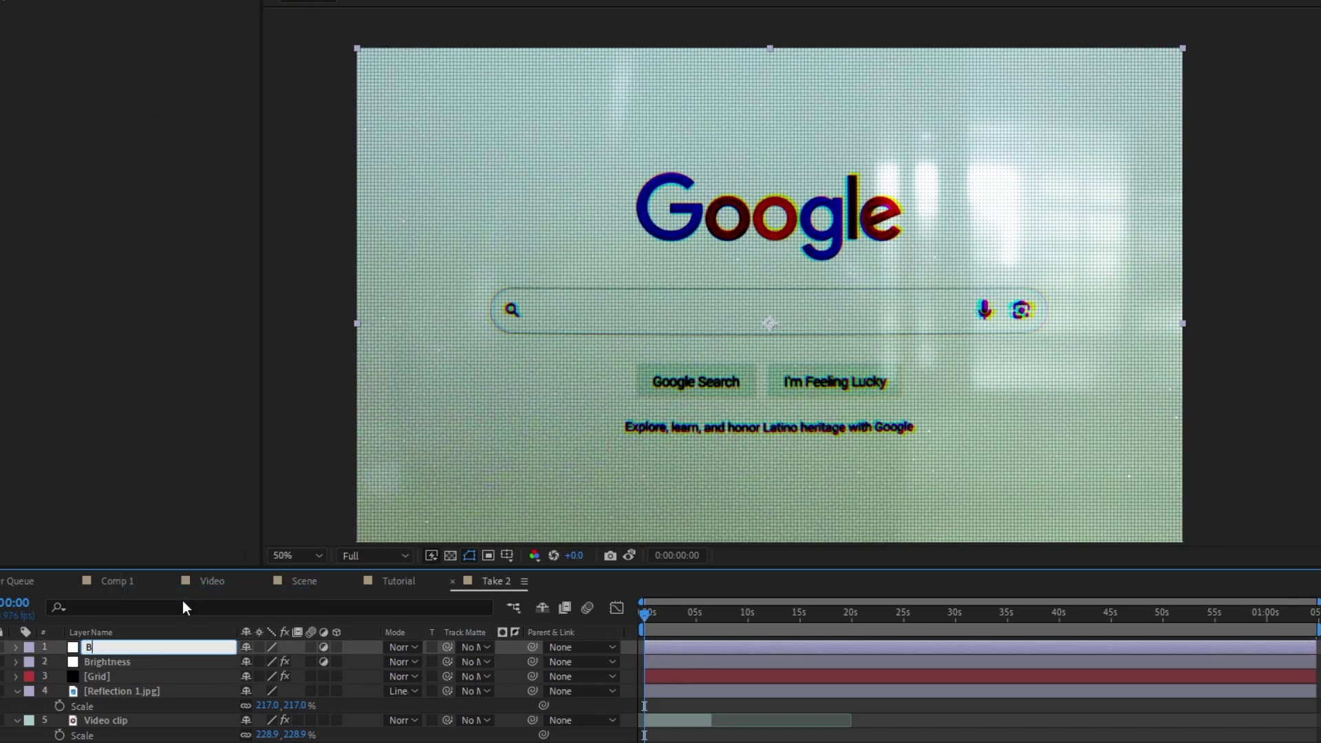
pyautogui.write('ur')
pyautogui.press('Return')
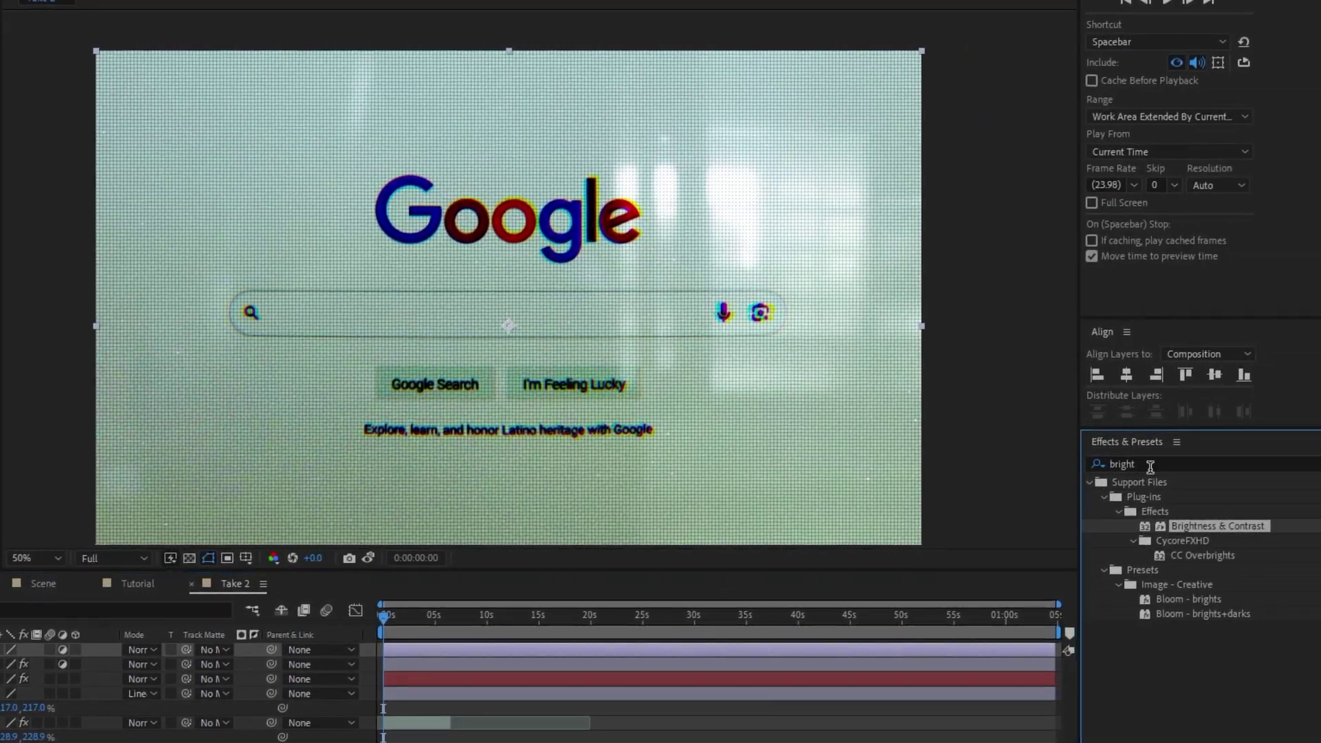
# - Find the Camera Lens Blur effect and apply it to the Blur adjustment layer
pyautogui.click(1248, 465)
pyautogui.write('camera')
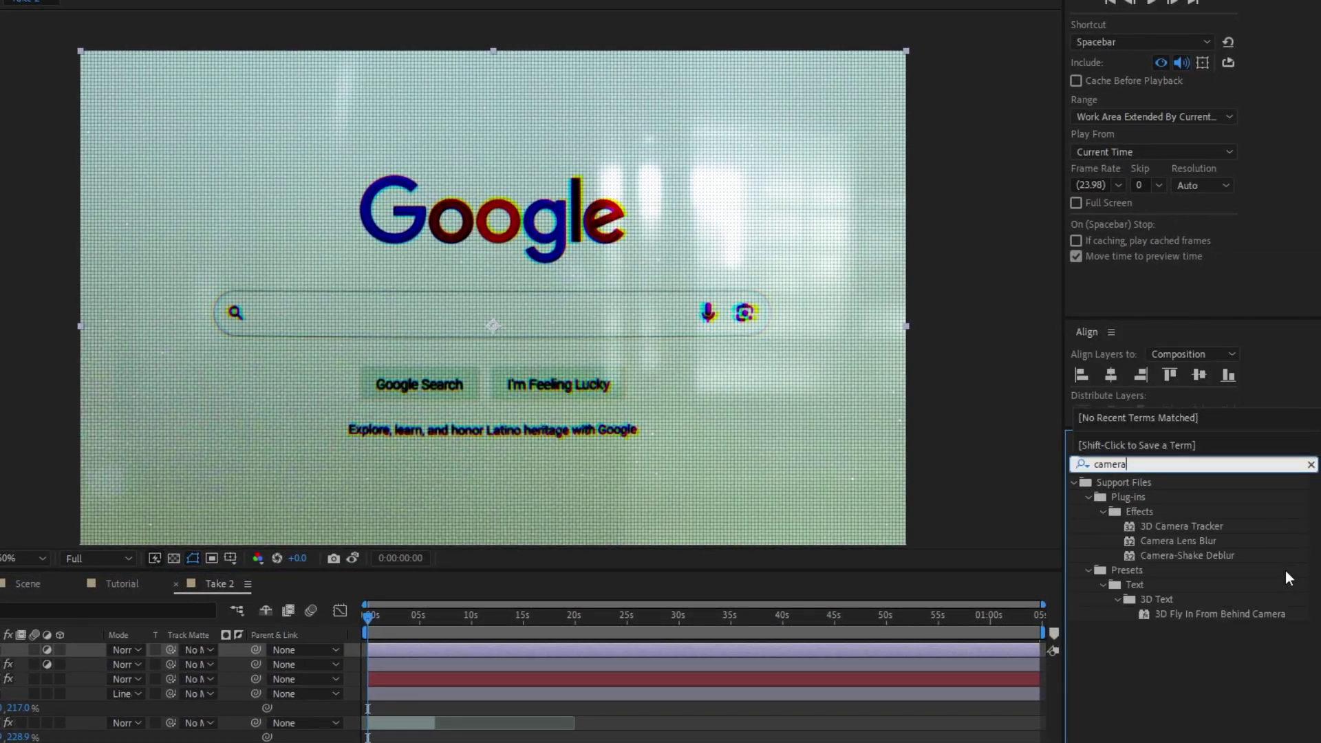
pyautogui.moveTo(1206, 541); pyautogui.dragTo(158, 641)
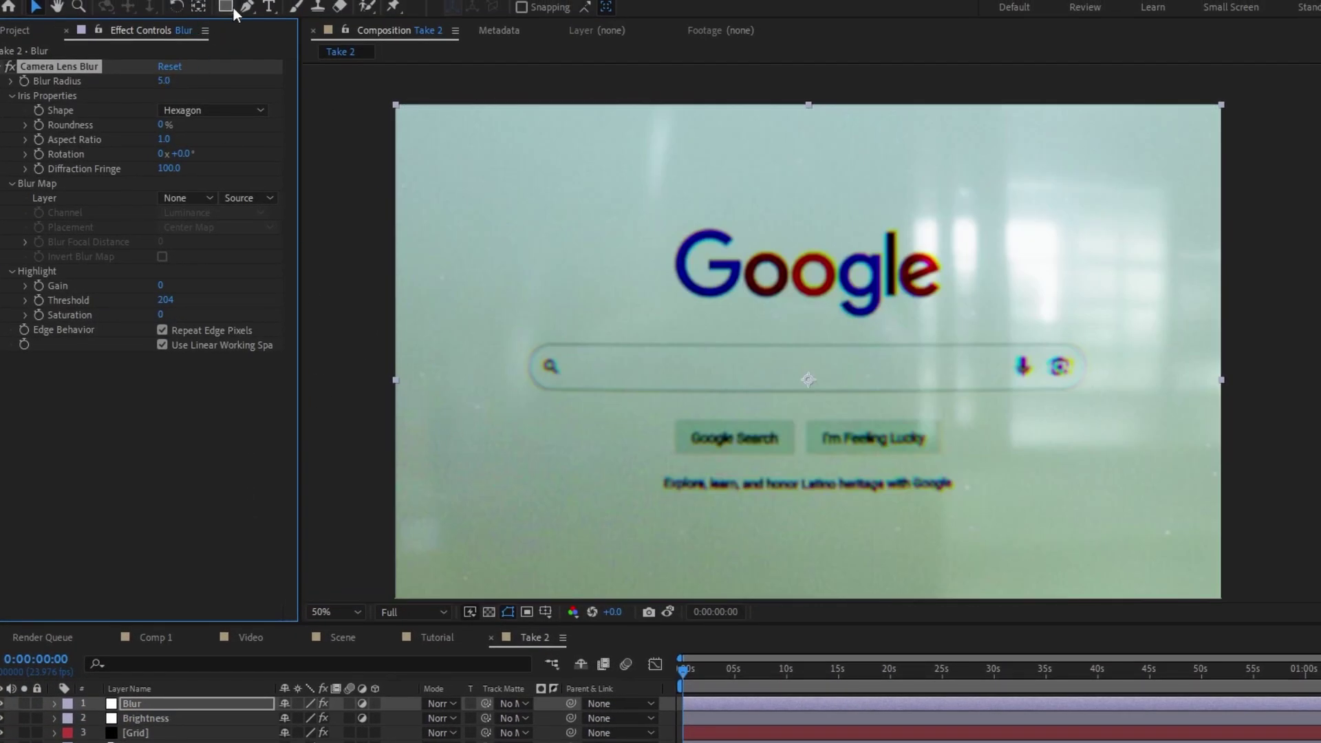
# - Draw an elliptical mask on the Blur layer that nearly fills the frame, and set its mode to Subtract
pyautogui.moveTo(229, 7); pyautogui.dragTo(282, 39)
pyautogui.moveTo(404, 112); pyautogui.dragTo(1211, 589)
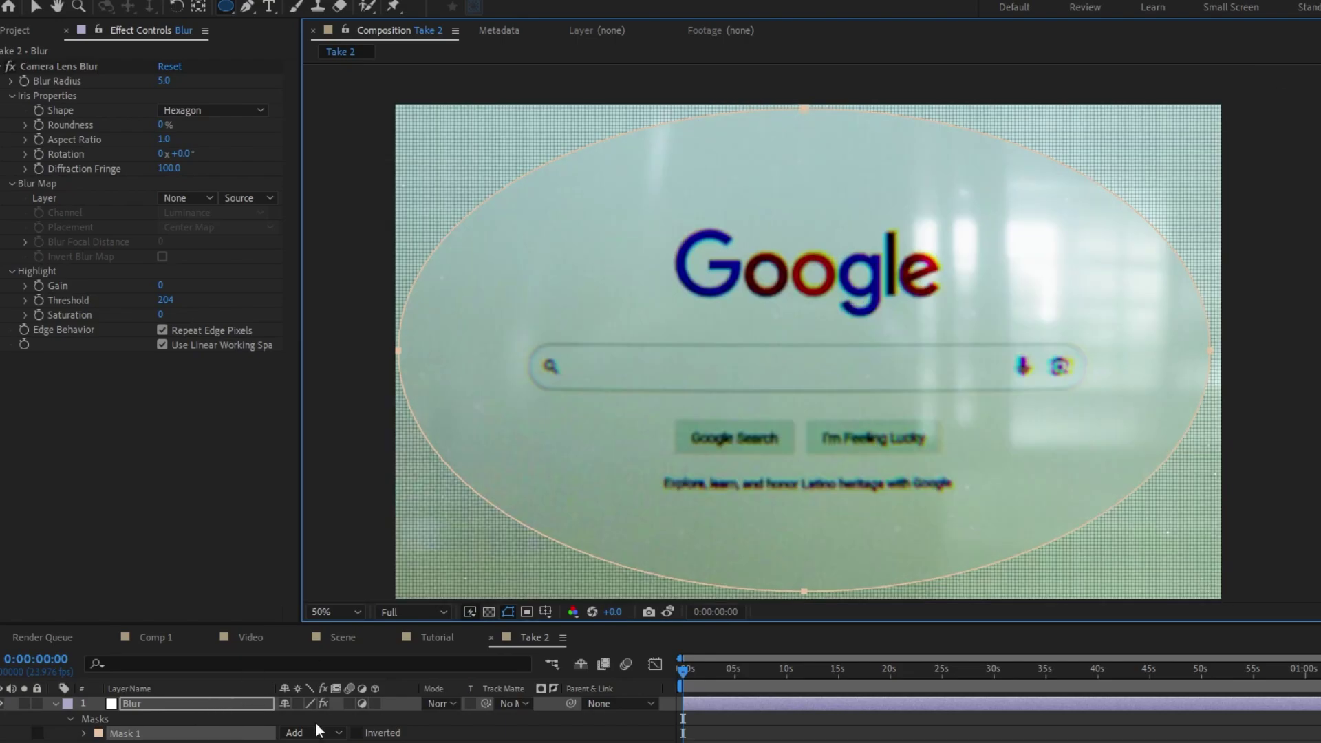
pyautogui.click(313, 732)
pyautogui.click(324, 636)
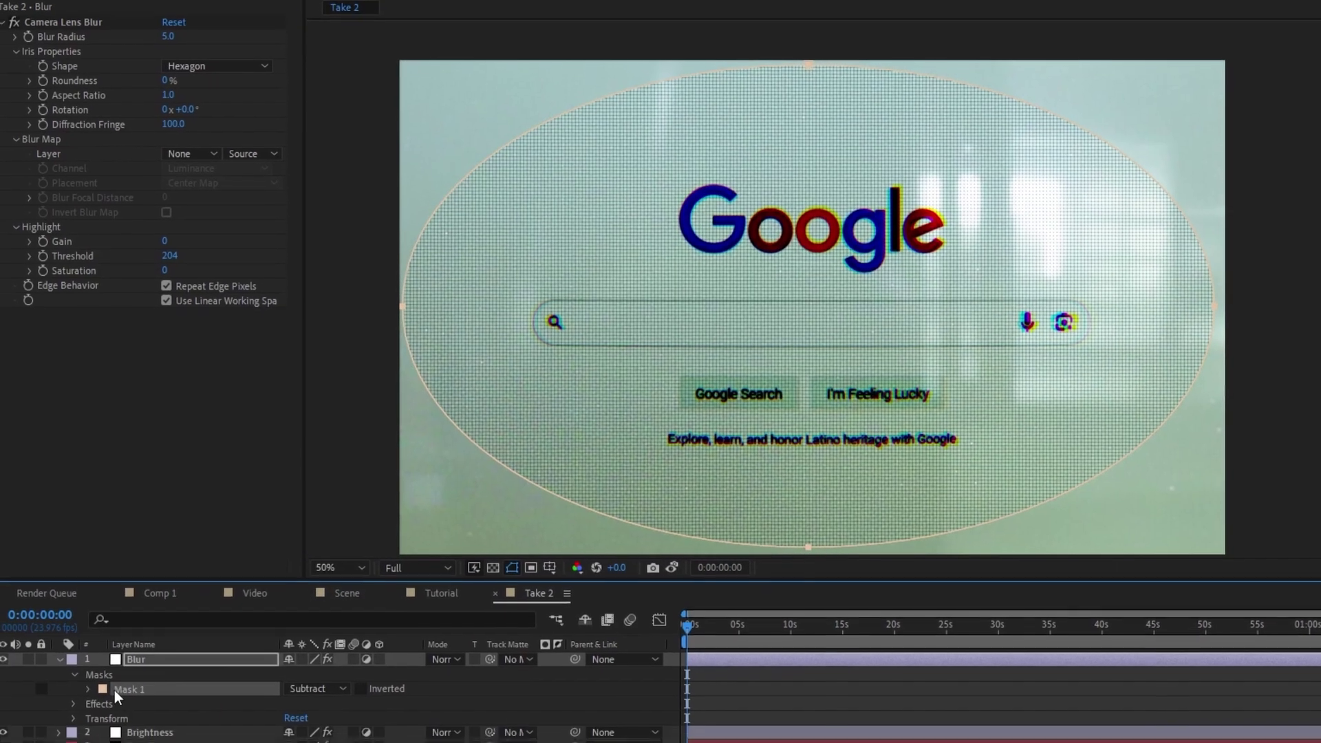
# - Feather the Blur layer's mask to 203 pixels, judging the falloff up close at 0:00:03:16, and deselect all layers
pyautogui.press('f')
pyautogui.moveTo(329, 629); pyautogui.dragTo(459, 626)
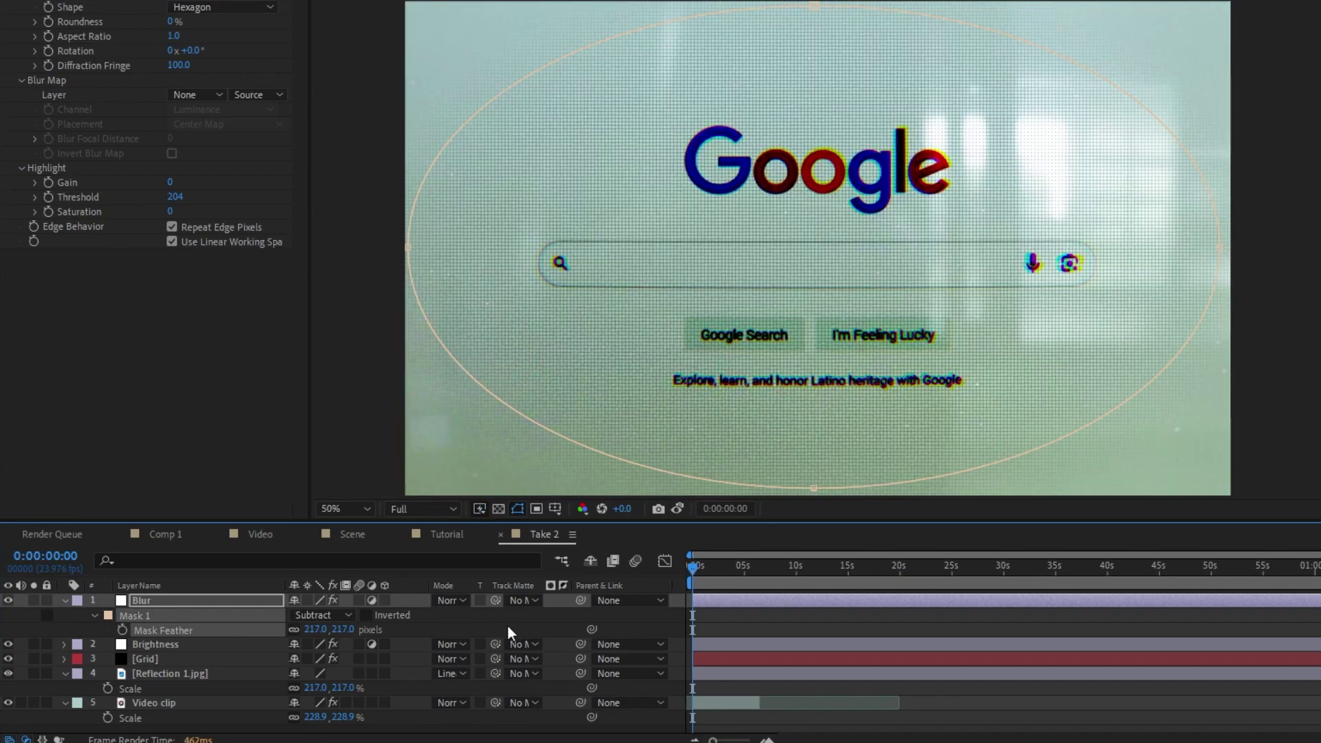
pyautogui.moveTo(690, 563); pyautogui.dragTo(729, 568)
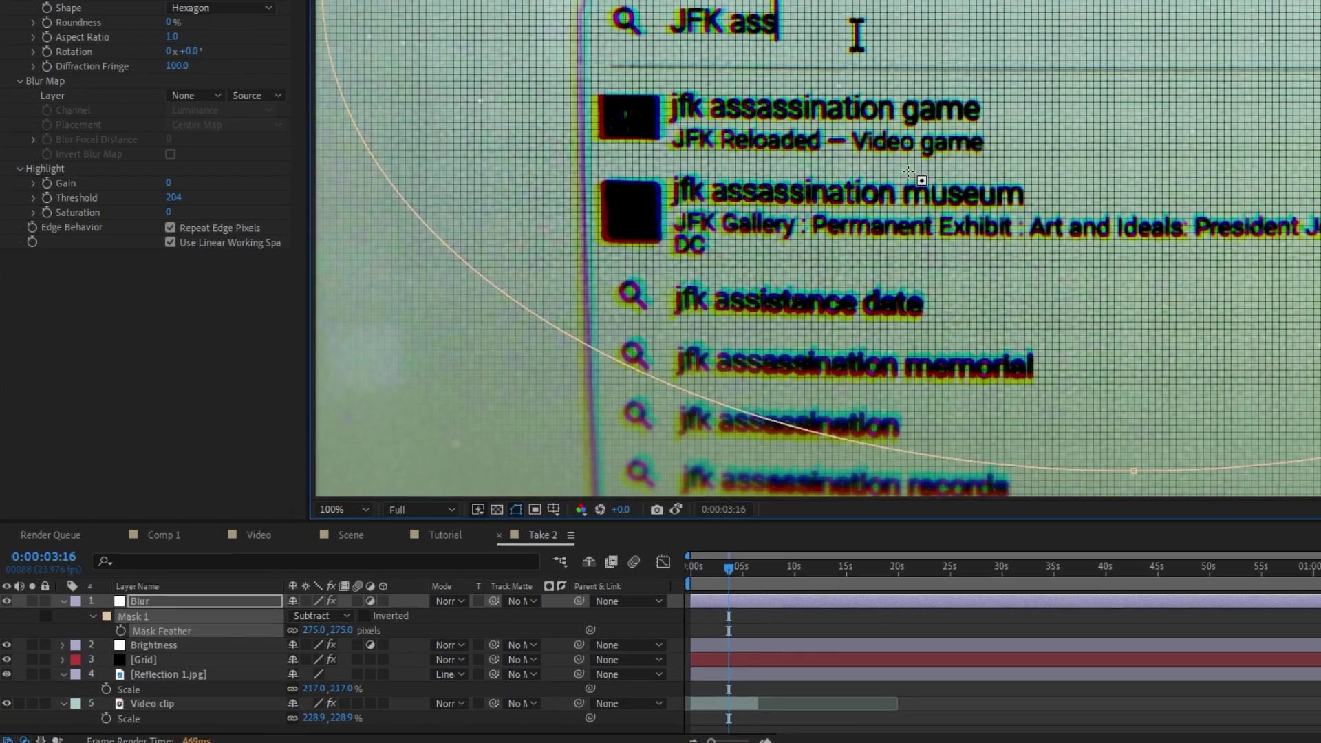
pyautogui.moveTo(742, 281); pyautogui.dragTo(796, 209)
pyautogui.moveTo(136, 730); pyautogui.dragTo(87, 735)
pyautogui.scroll(-1, 644, 328)
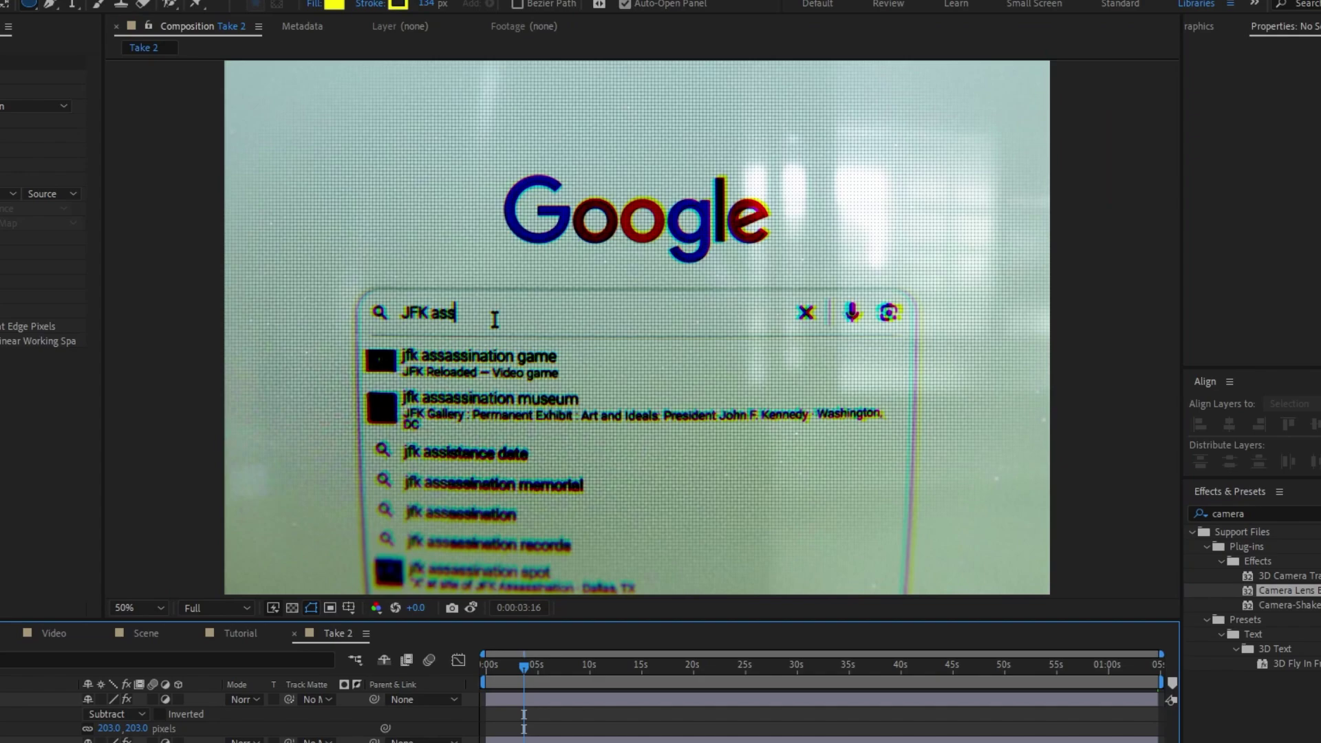
pyautogui.hotkey('ctrl', 'a')
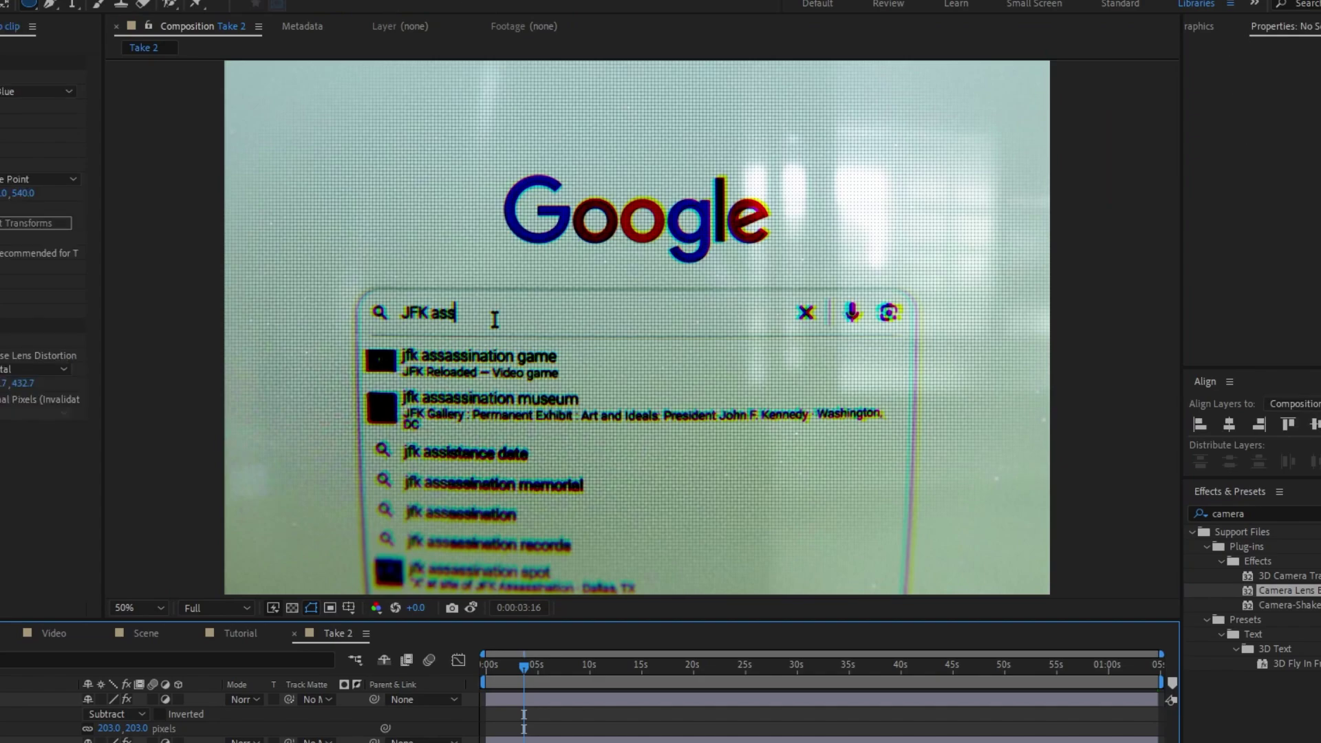
pyautogui.hotkey('ctrl', 'shift', 'a')
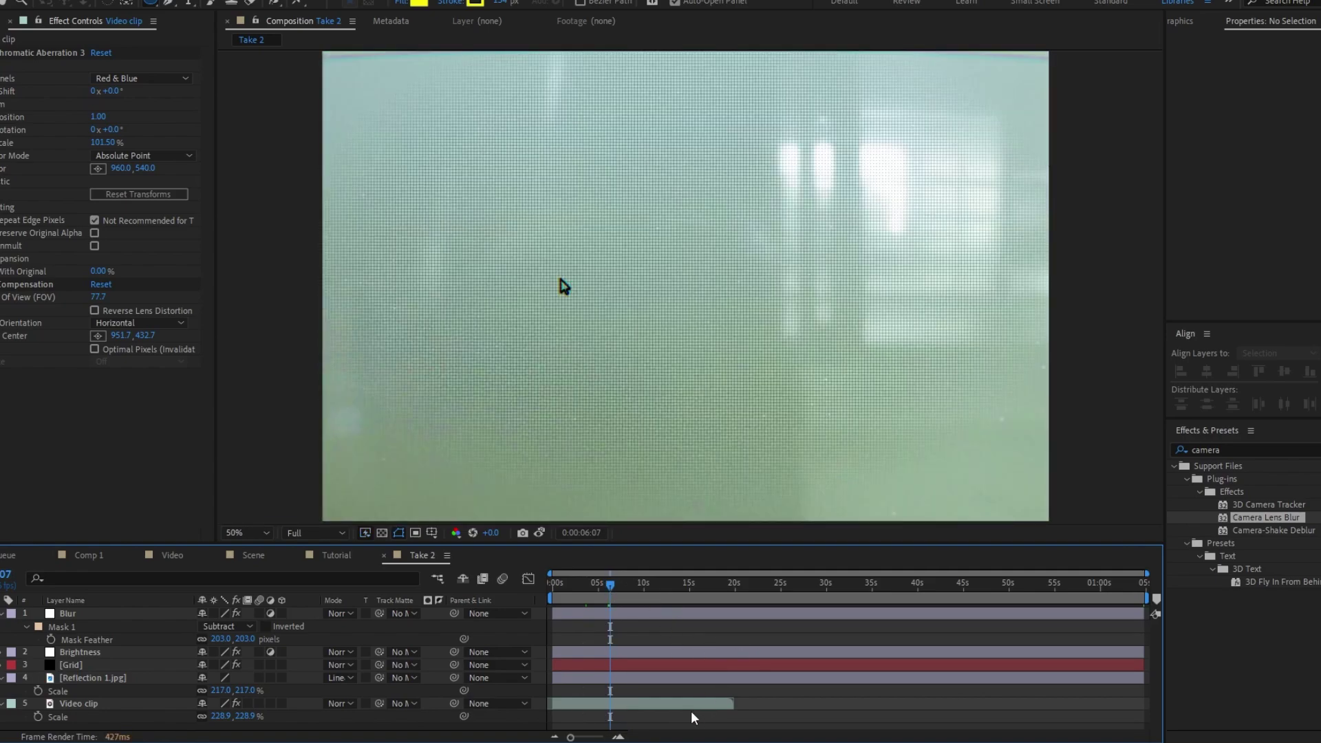
# - Split the Video clip layer at 0:00:06:07 and go to 0:00:06:15 in its second part
pyautogui.click(666, 703)
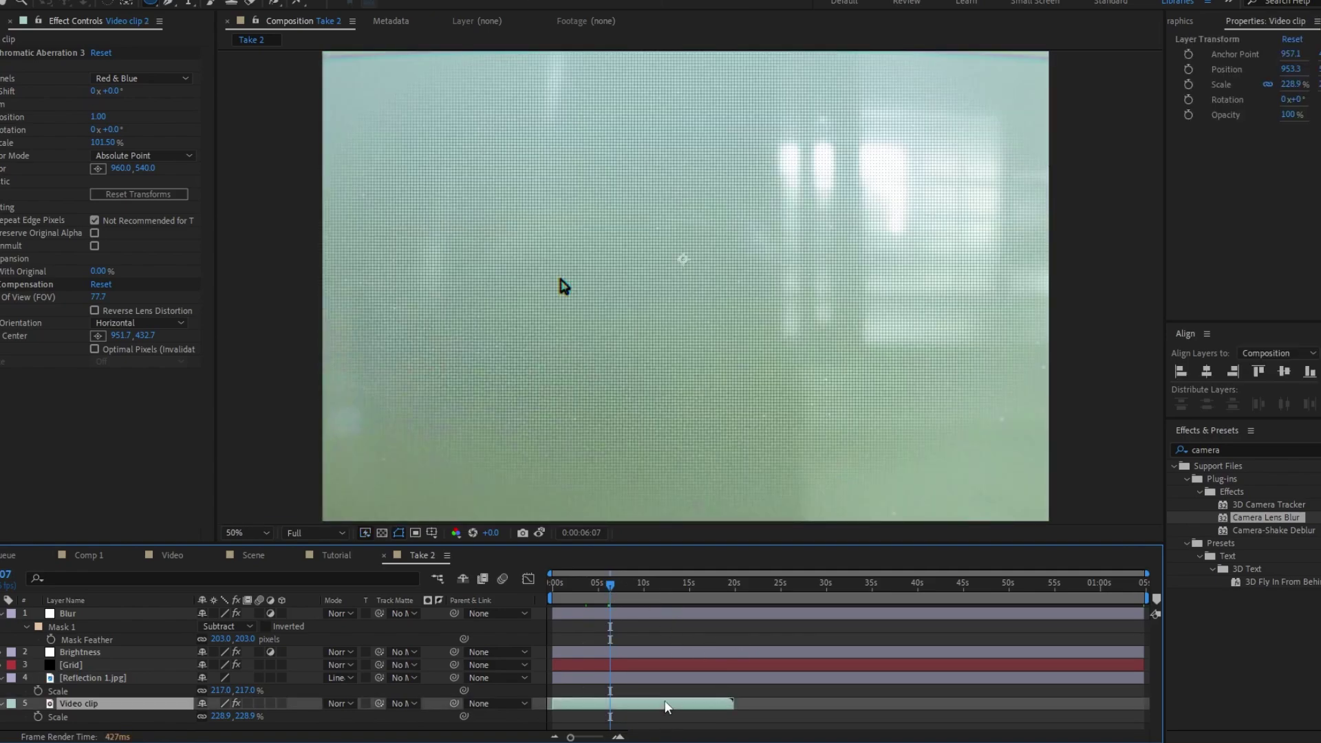
pyautogui.hotkey('ctrl', 'shift', 'd')
pyautogui.moveTo(609, 582); pyautogui.dragTo(615, 583)
pyautogui.scroll(-2, 737, 268)
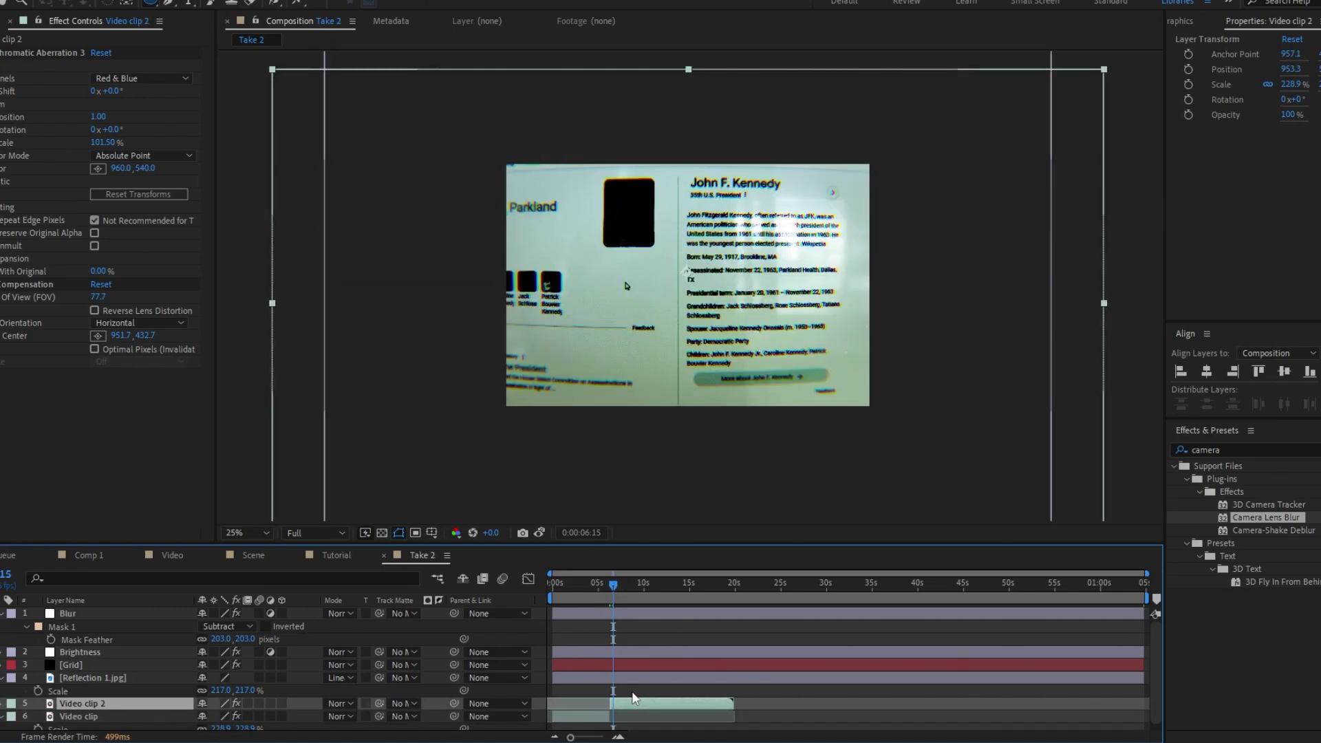
# - Scale Video clip 2 down to 172.4% and shift it sideways to an X position of about 1273
pyautogui.press(',')
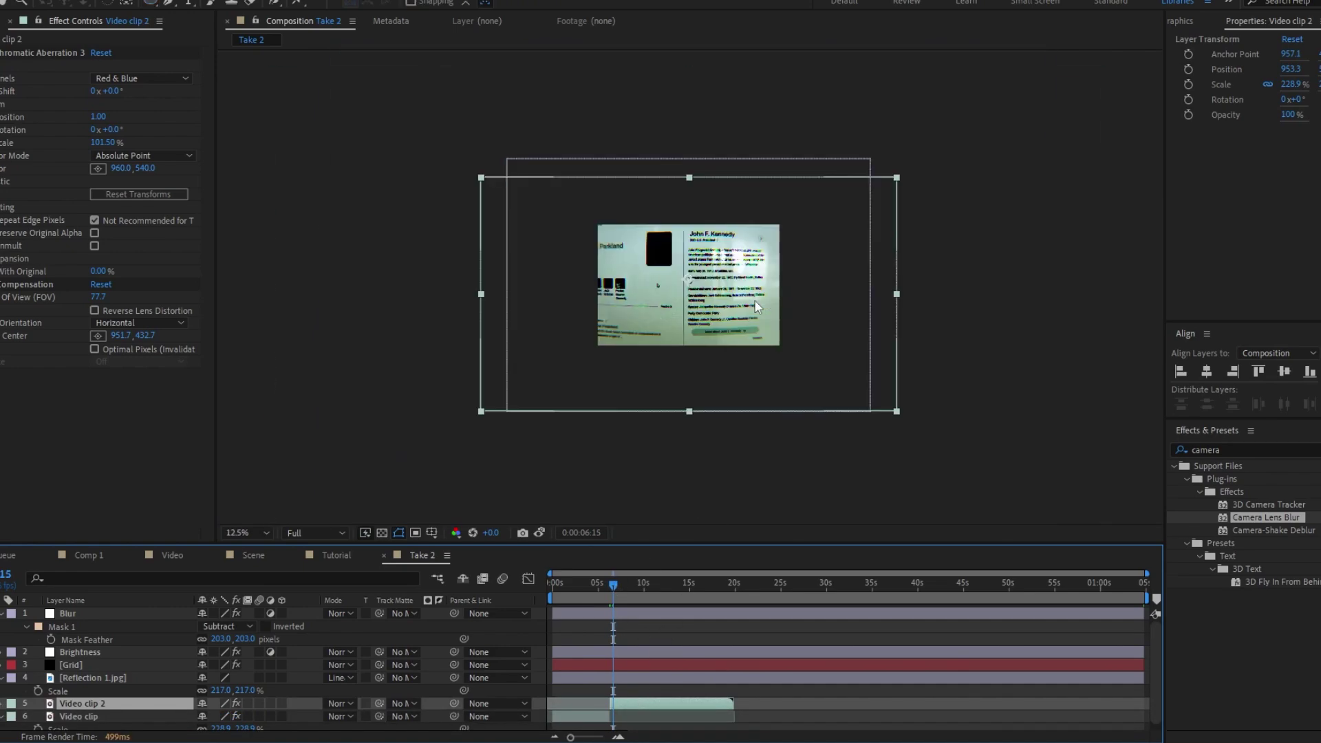
pyautogui.click(898, 294)
pyautogui.click(885, 299)
pyautogui.moveTo(902, 292); pyautogui.dragTo(846, 297)
pyautogui.press('.')
pyautogui.moveTo(731, 319); pyautogui.dragTo(792, 321)
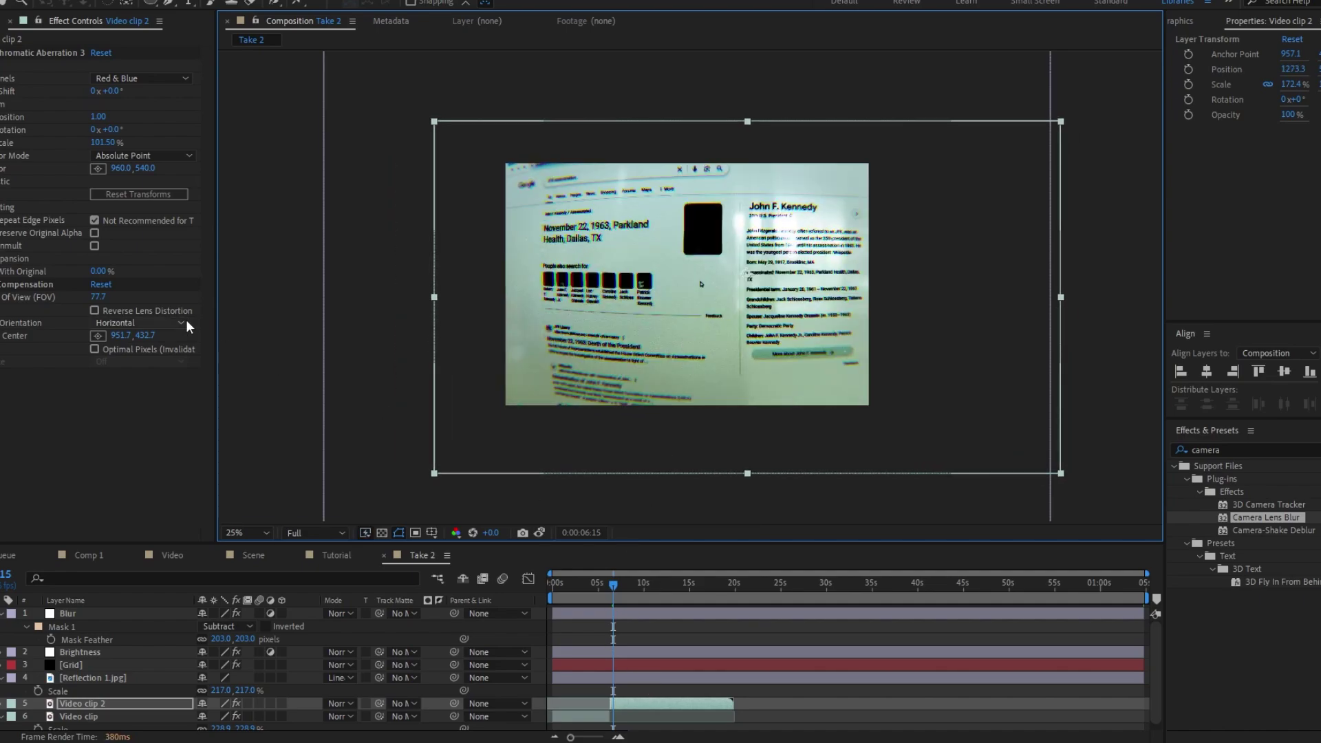
# - Try placing the Optics Compensation view center of Video clip 2 at about 592, 491.5, over the row of related people
pyautogui.click(98, 335)
pyautogui.click(630, 288)
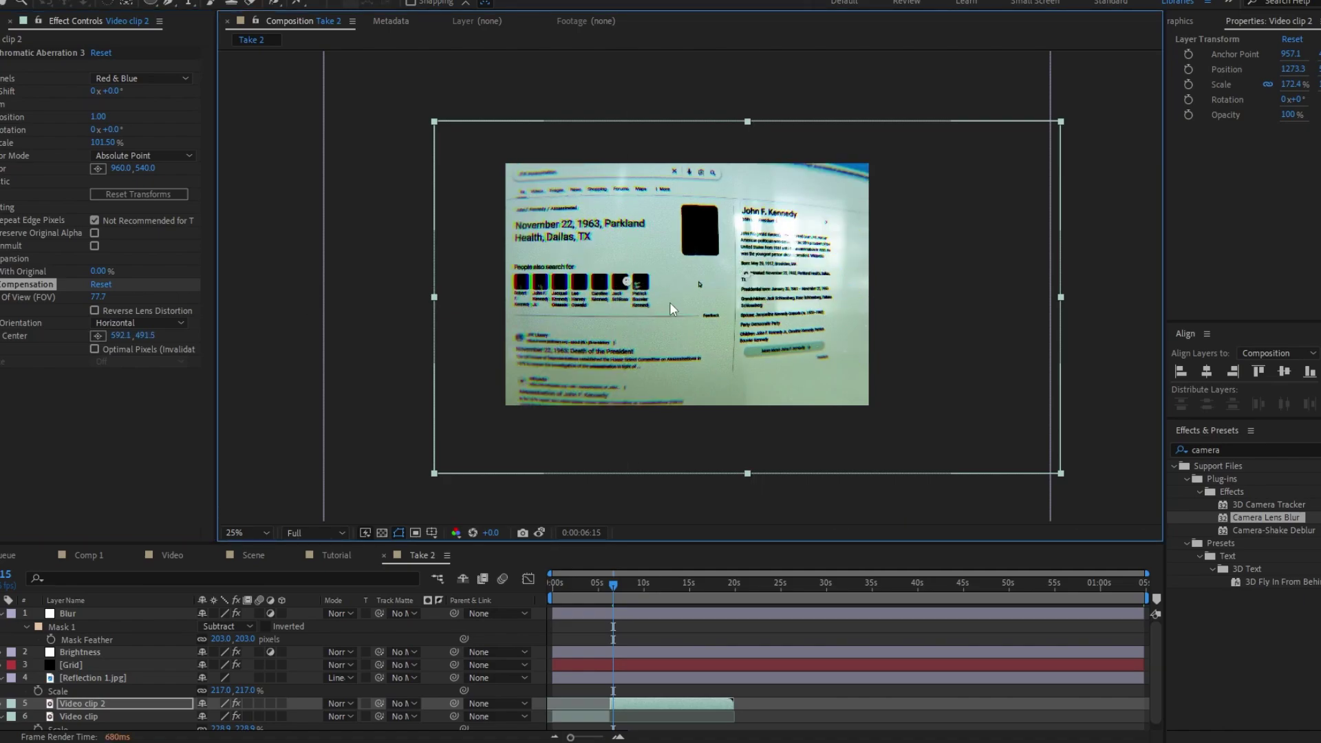
pyautogui.scroll(1, 662, 308)
pyautogui.moveTo(604, 324); pyautogui.dragTo(643, 320)
pyautogui.press(',')
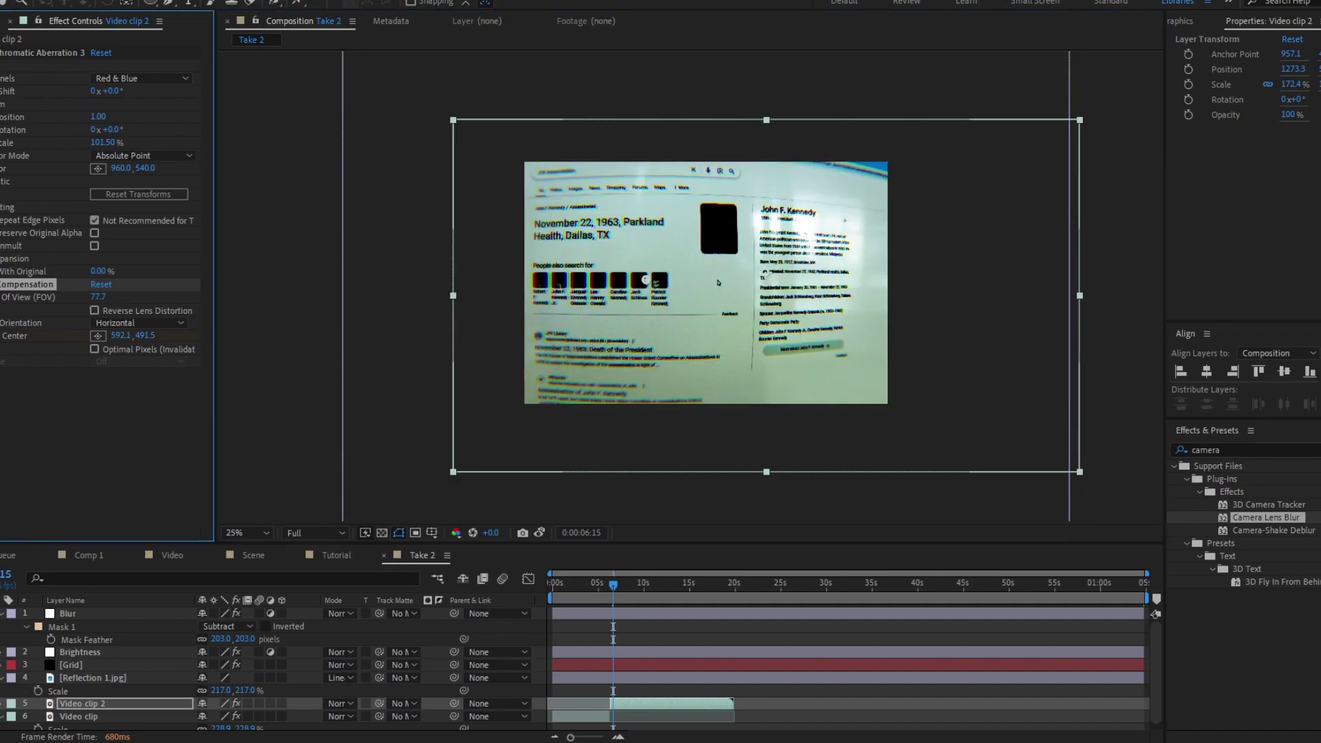
# - Place the view center of Video clip 2's Optics Compensation at 842.6, 510.1 and nudge the layer to an X position of about 1309
pyautogui.click(98, 336)
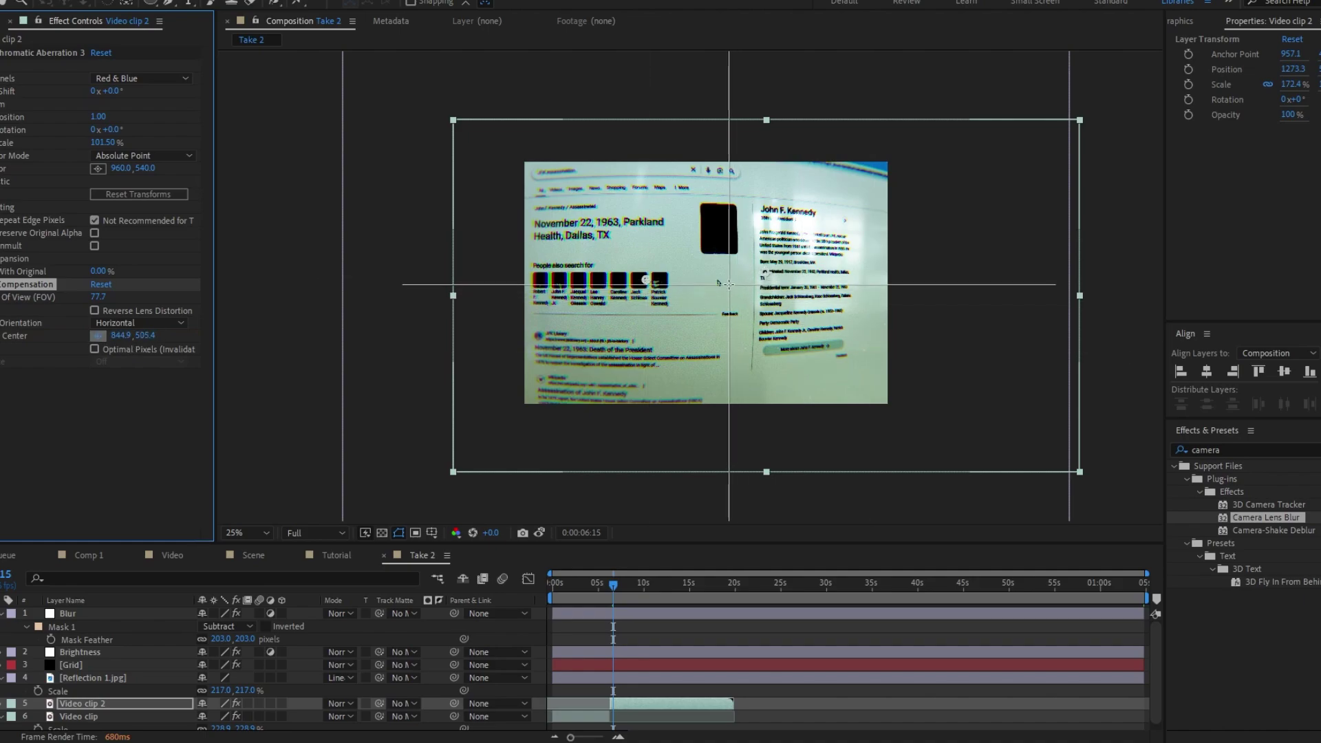
pyautogui.click(728, 286)
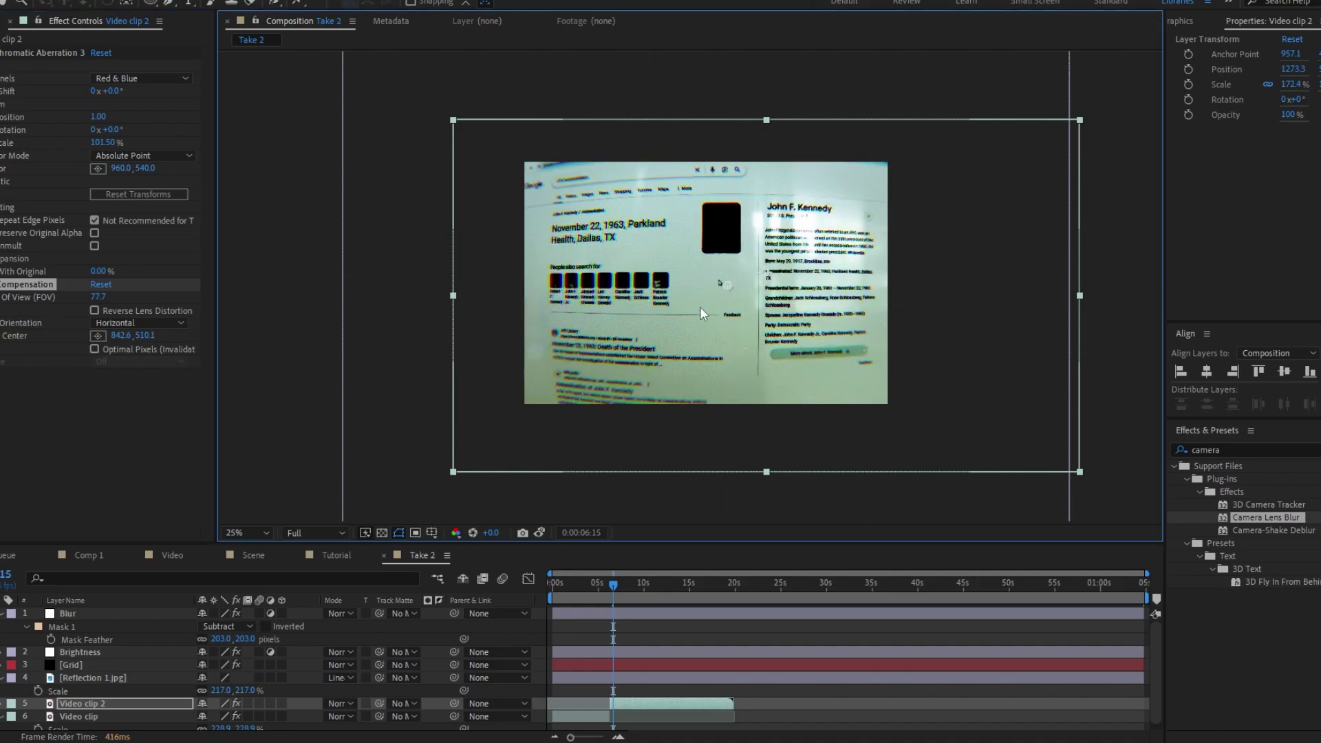
pyautogui.moveTo(694, 309)
pyautogui.mouseDown()
pyautogui.moveTo(717, 308)
pyautogui.moveTo(702, 316)
pyautogui.mouseUp()
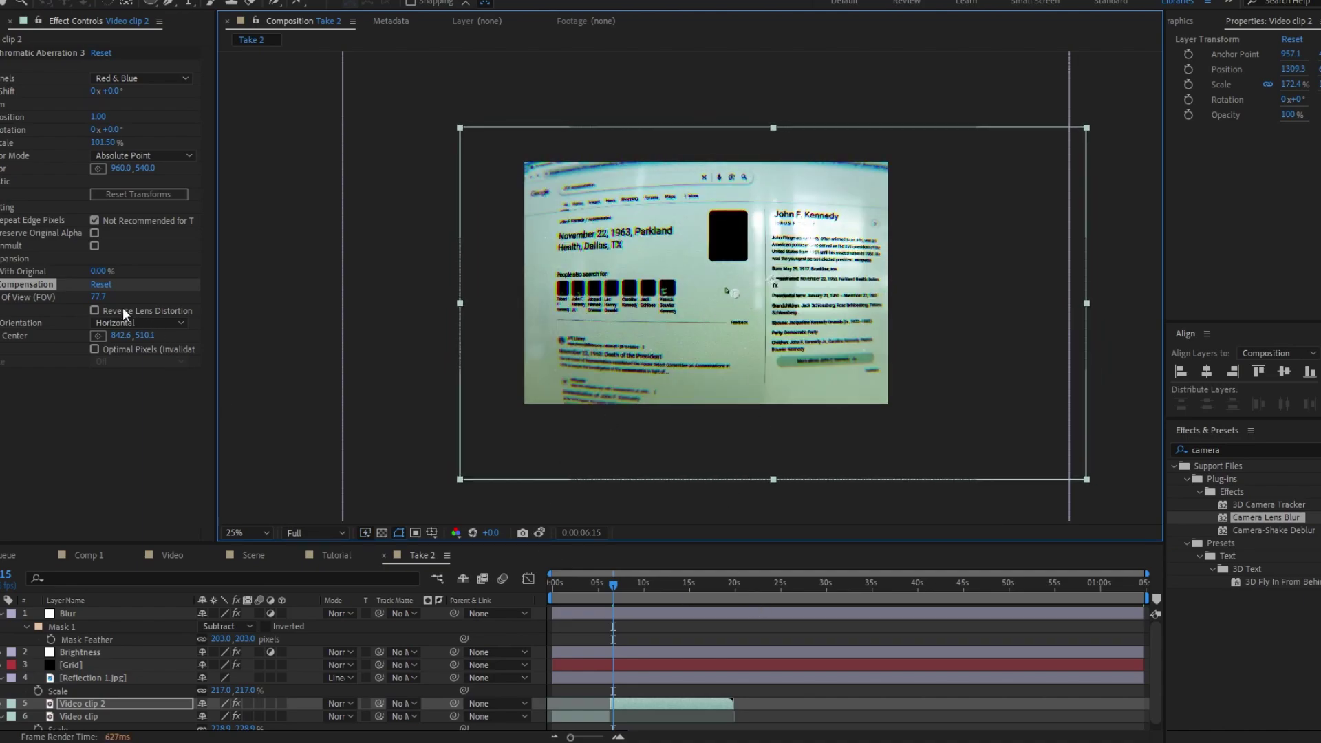
# - Reduce the Optics Compensation field of view on Video clip 2 to 46.0
pyautogui.moveTo(101, 300); pyautogui.dragTo(8, 320)
pyautogui.scroll(2, 658, 341)
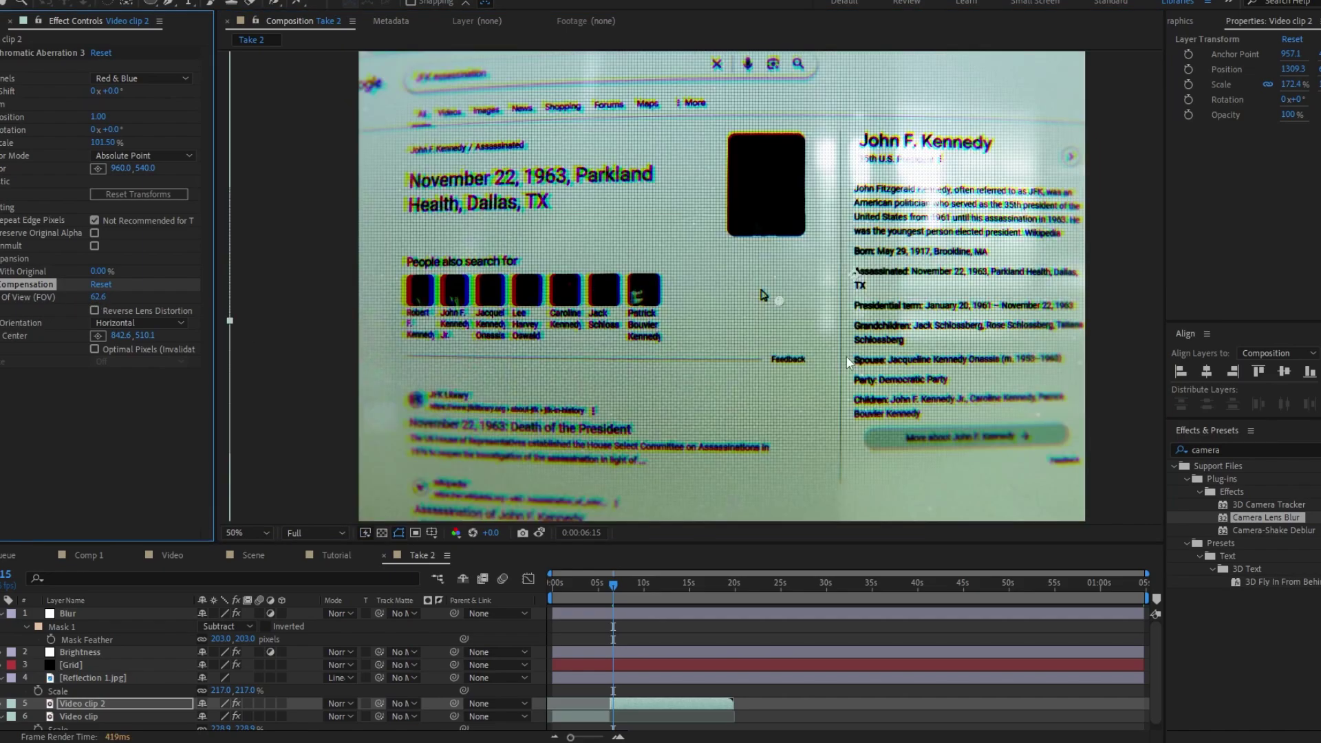
pyautogui.moveTo(788, 355)
pyautogui.mouseDown()
pyautogui.moveTo(788, 321)
pyautogui.moveTo(792, 333)
pyautogui.mouseUp()
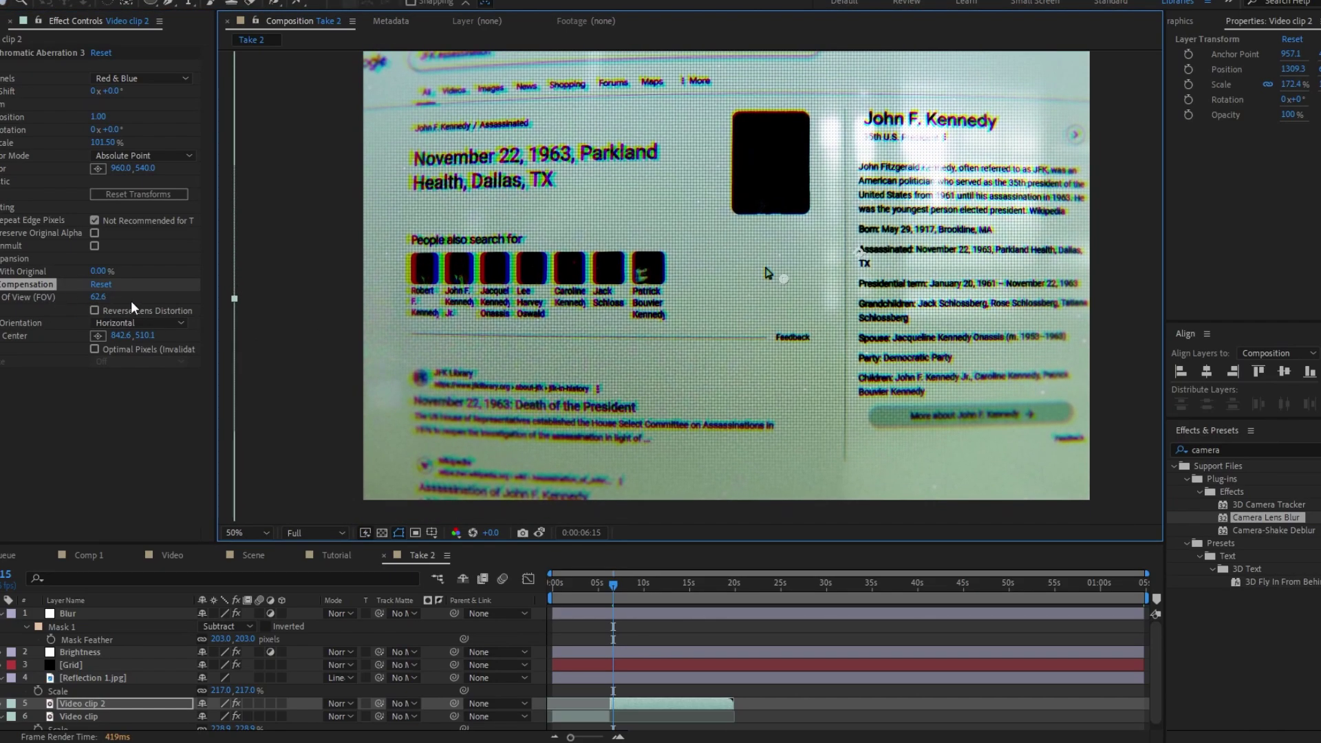
pyautogui.moveTo(98, 298); pyautogui.dragTo(9, 337)
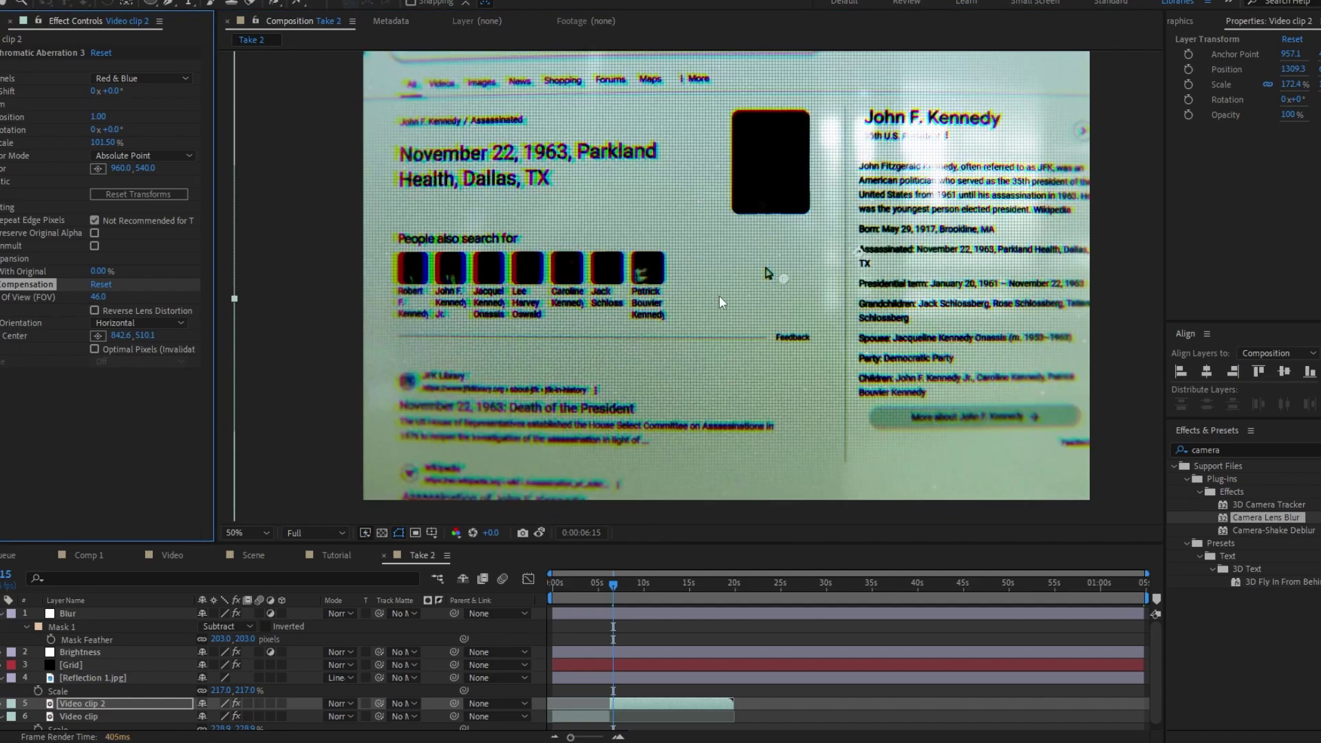
# - Reposition Video clip 2 at an X position of about 1269 and scale it to 144.4% to fit the search results page
pyautogui.moveTo(721, 295); pyautogui.dragTo(763, 320)
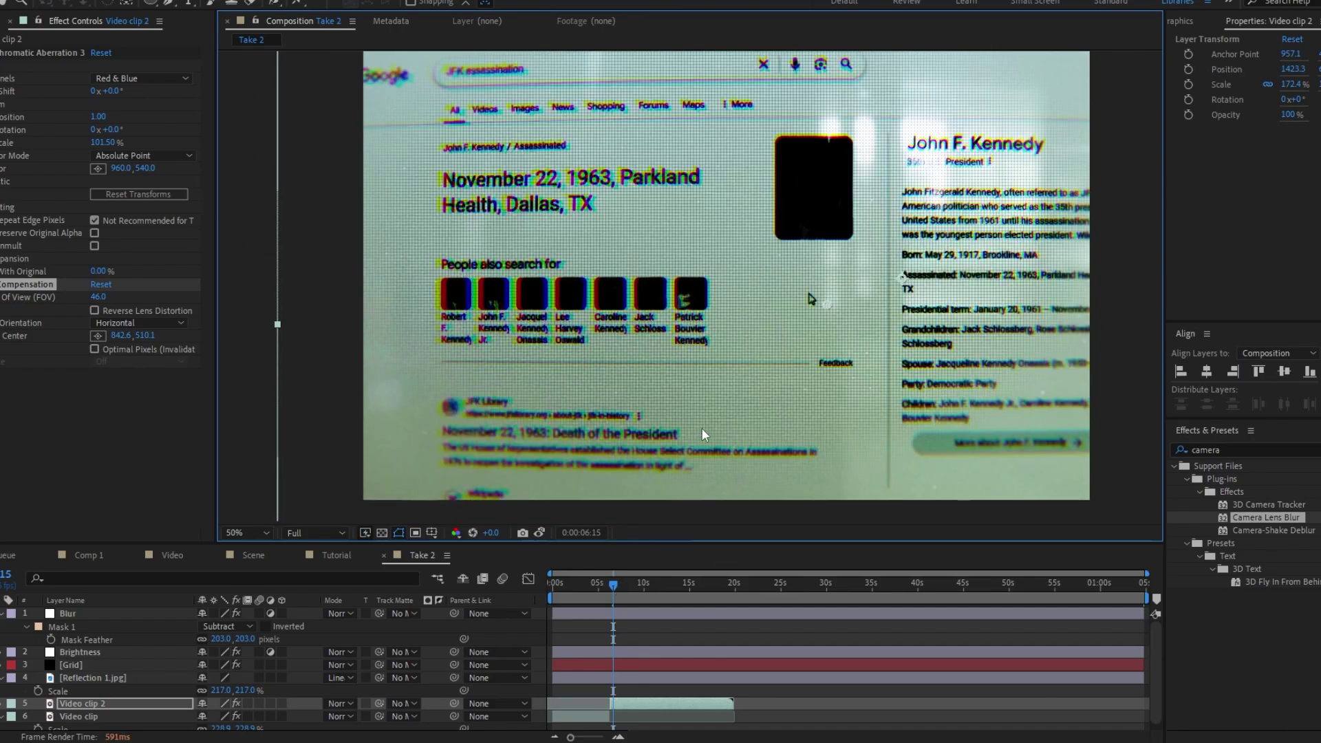
pyautogui.press(',')
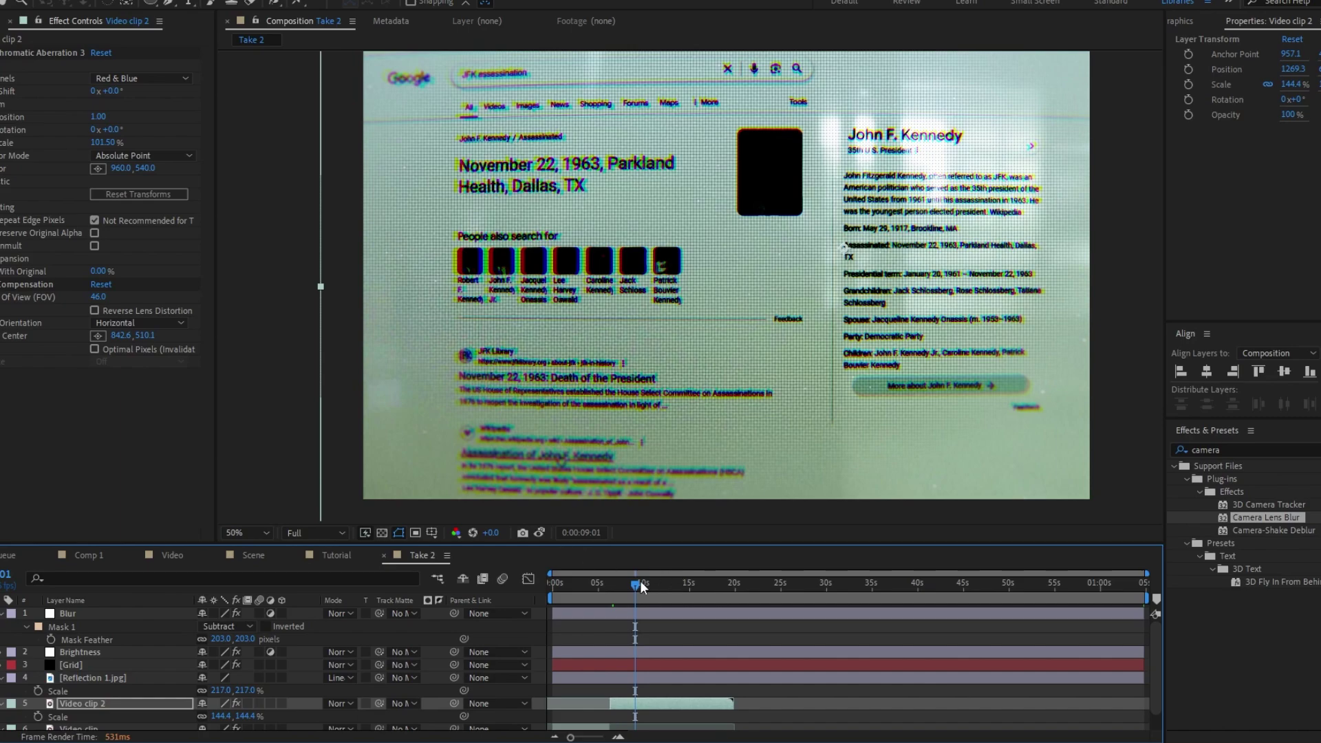
# - Split Video clip 2 at 0:00:09:13 and go to the Wikipedia article at 0:00:11:07
pyautogui.moveTo(639, 585); pyautogui.dragTo(642, 586)
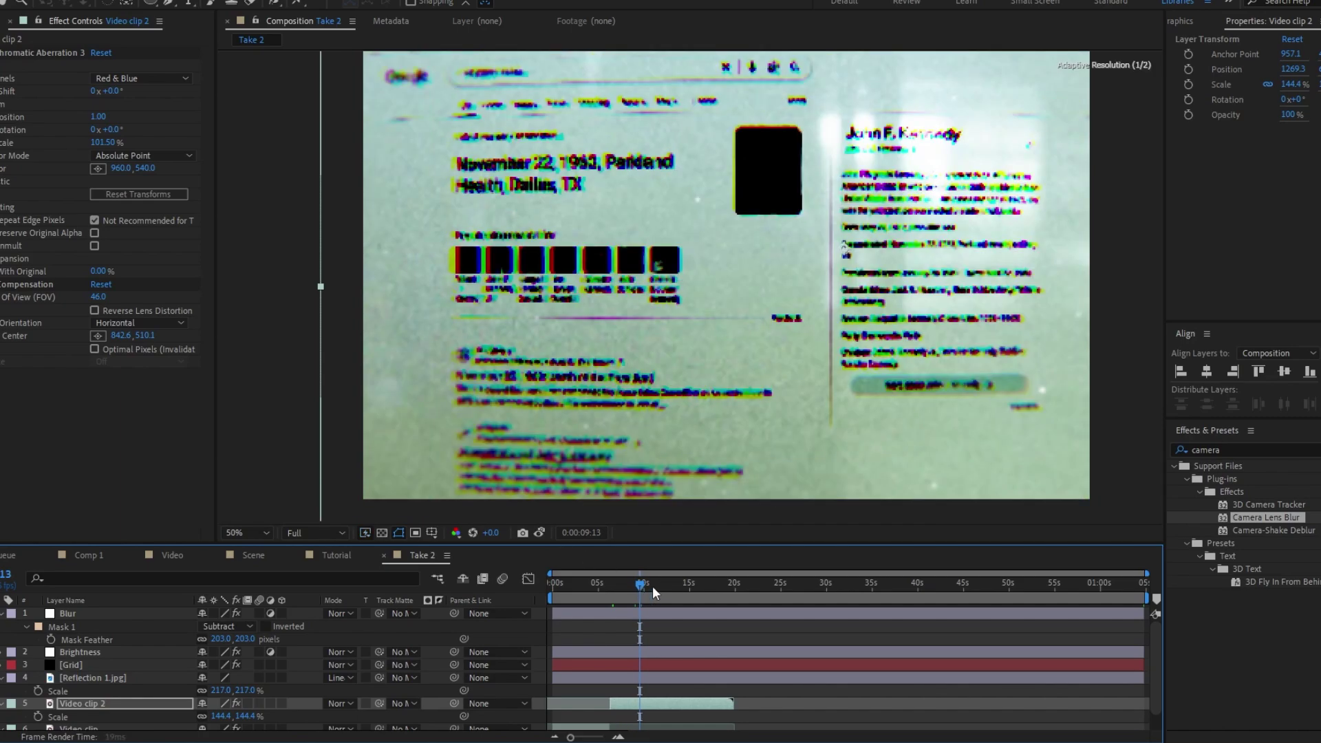
pyautogui.hotkey('ctrl', 'shift', 'd')
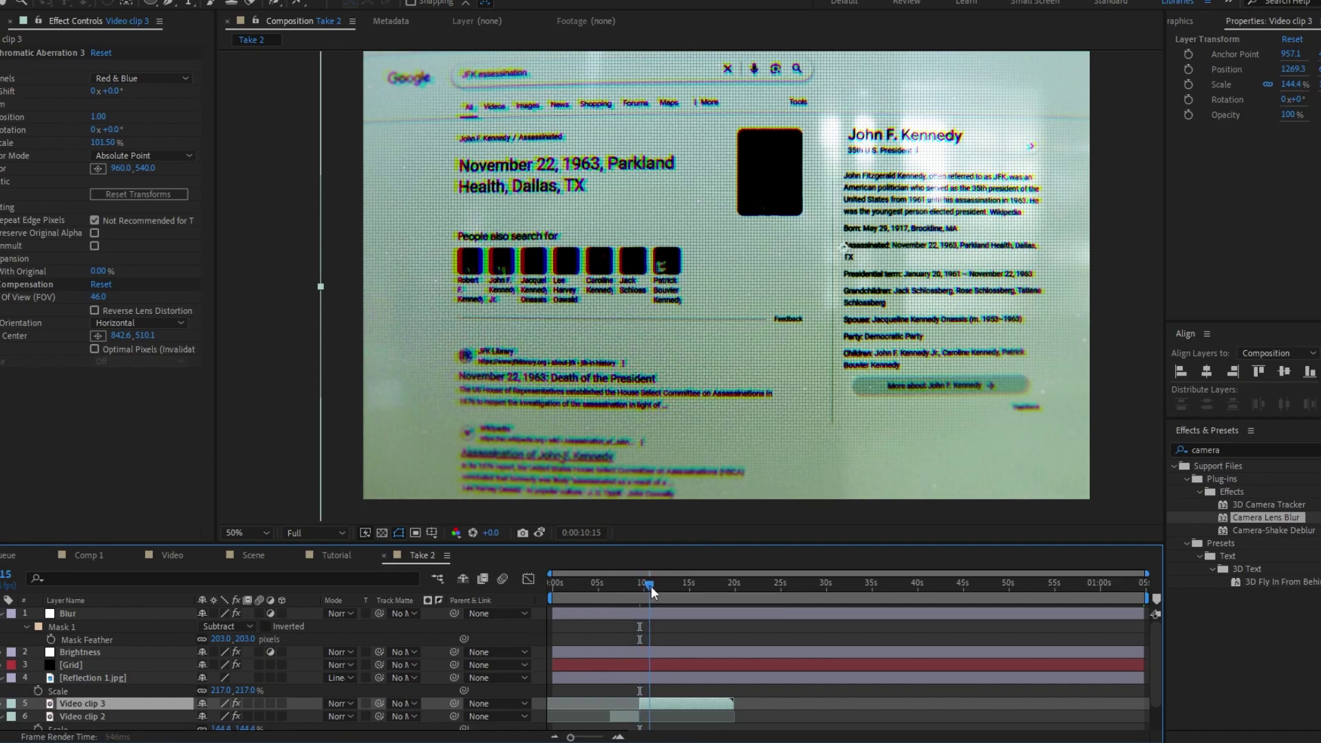
pyautogui.moveTo(651, 586); pyautogui.dragTo(654, 585)
# - Shift Video clip 3 sideways to an X position of about 1113 to reframe the article, and scrub to 0:00:16:14 to check it
pyautogui.scroll(-2, 834, 309)
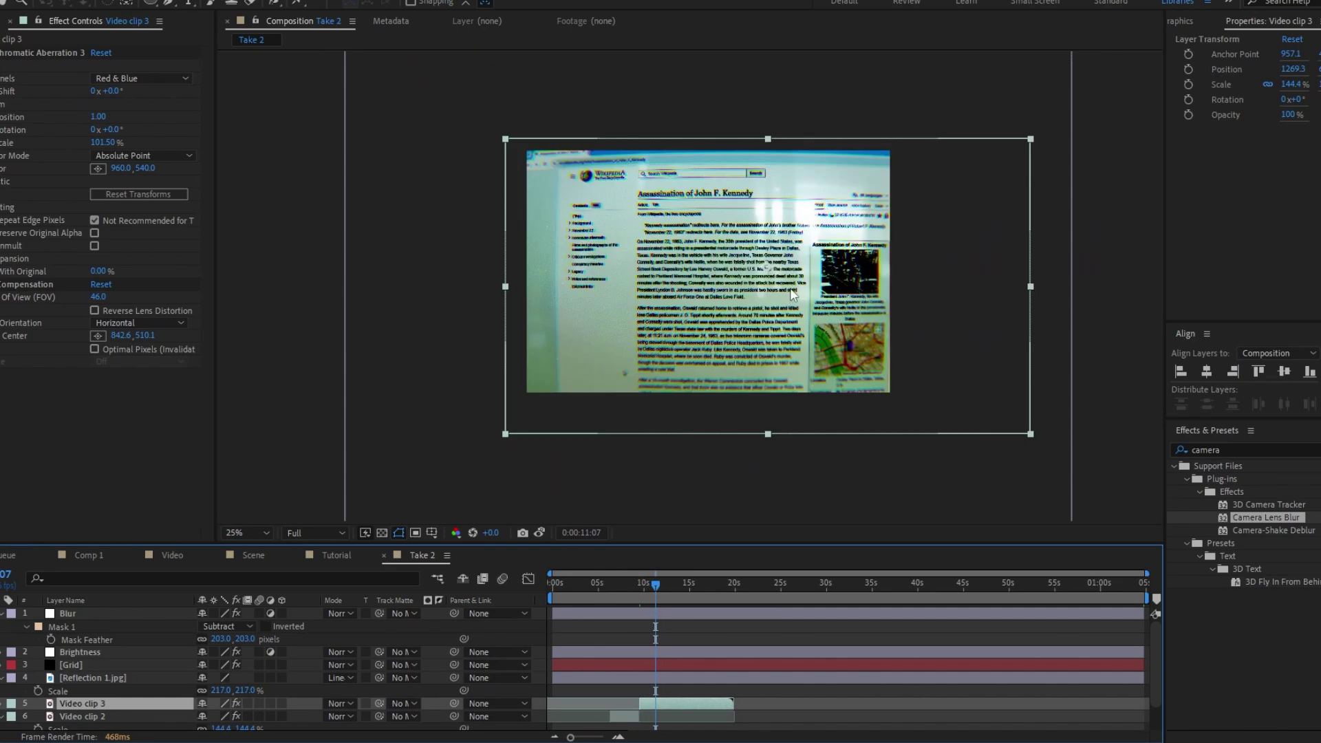
pyautogui.moveTo(794, 294); pyautogui.dragTo(762, 292)
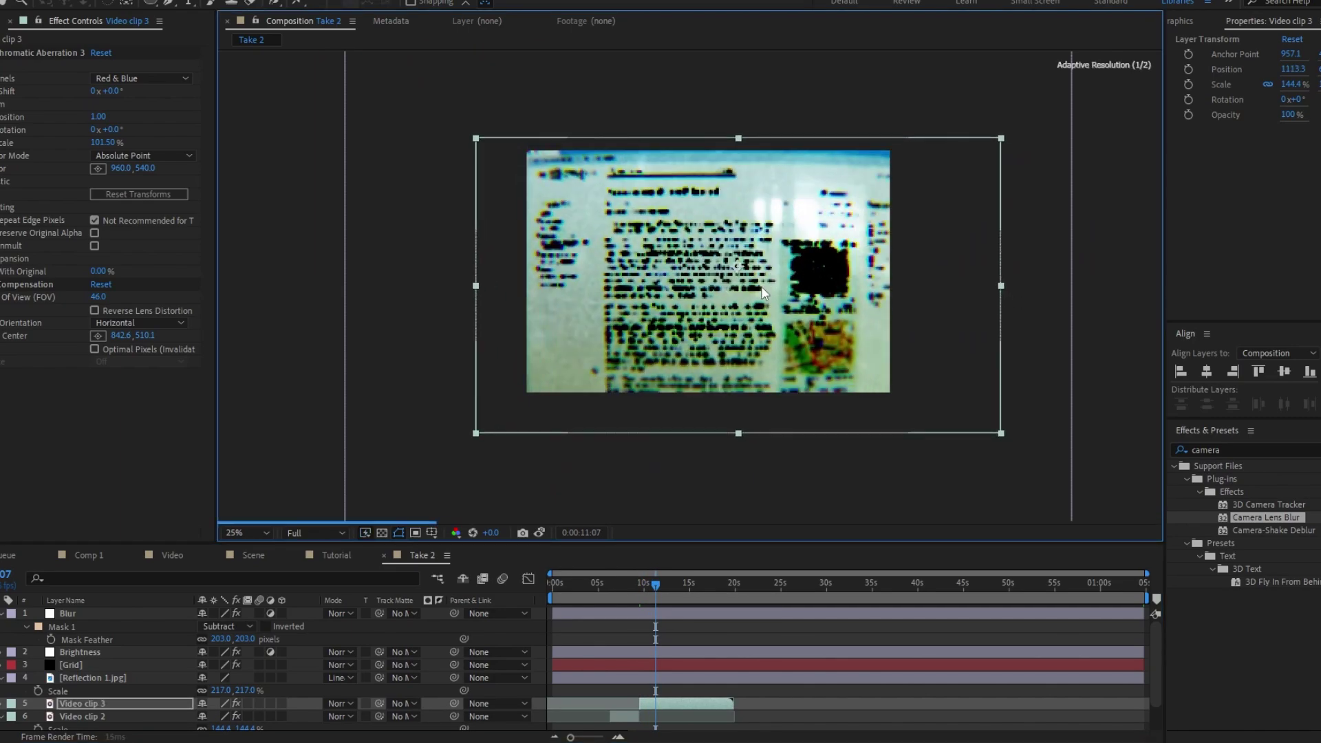
pyautogui.scroll(2, 727, 301)
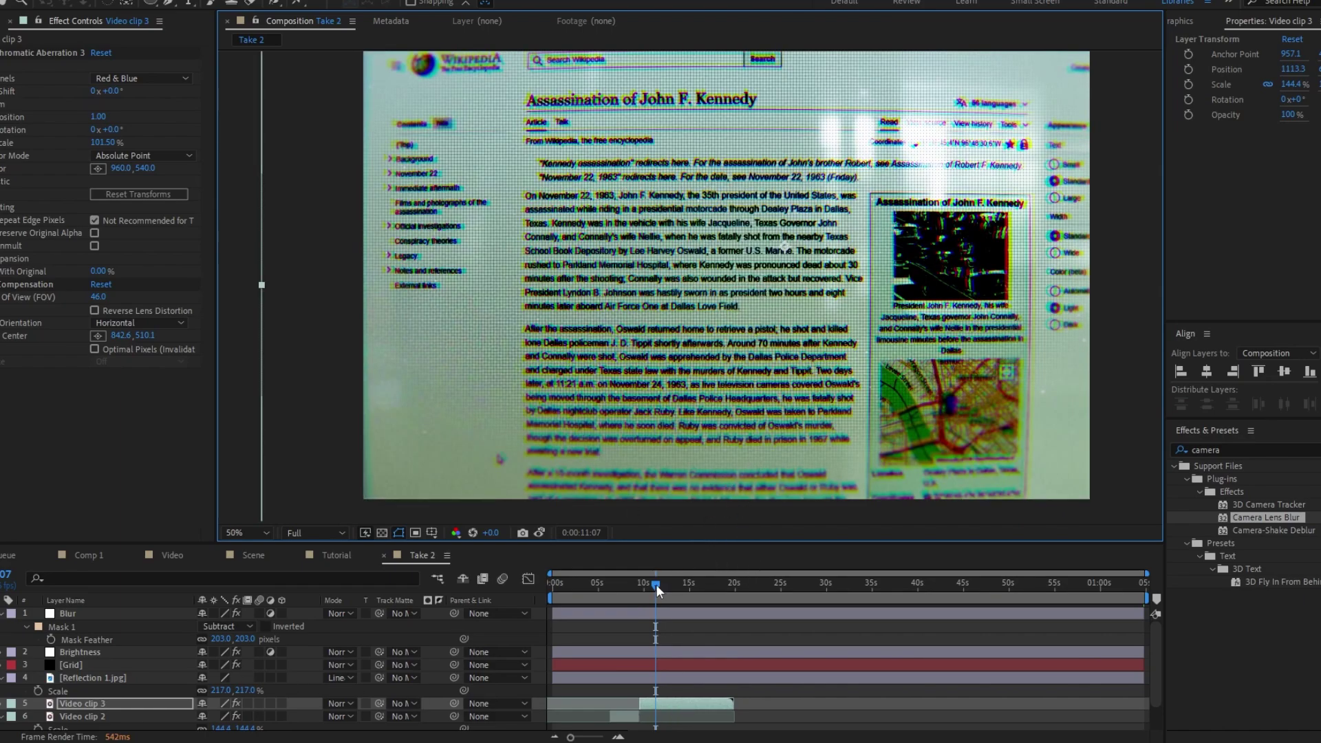
pyautogui.moveTo(657, 582); pyautogui.dragTo(705, 579)
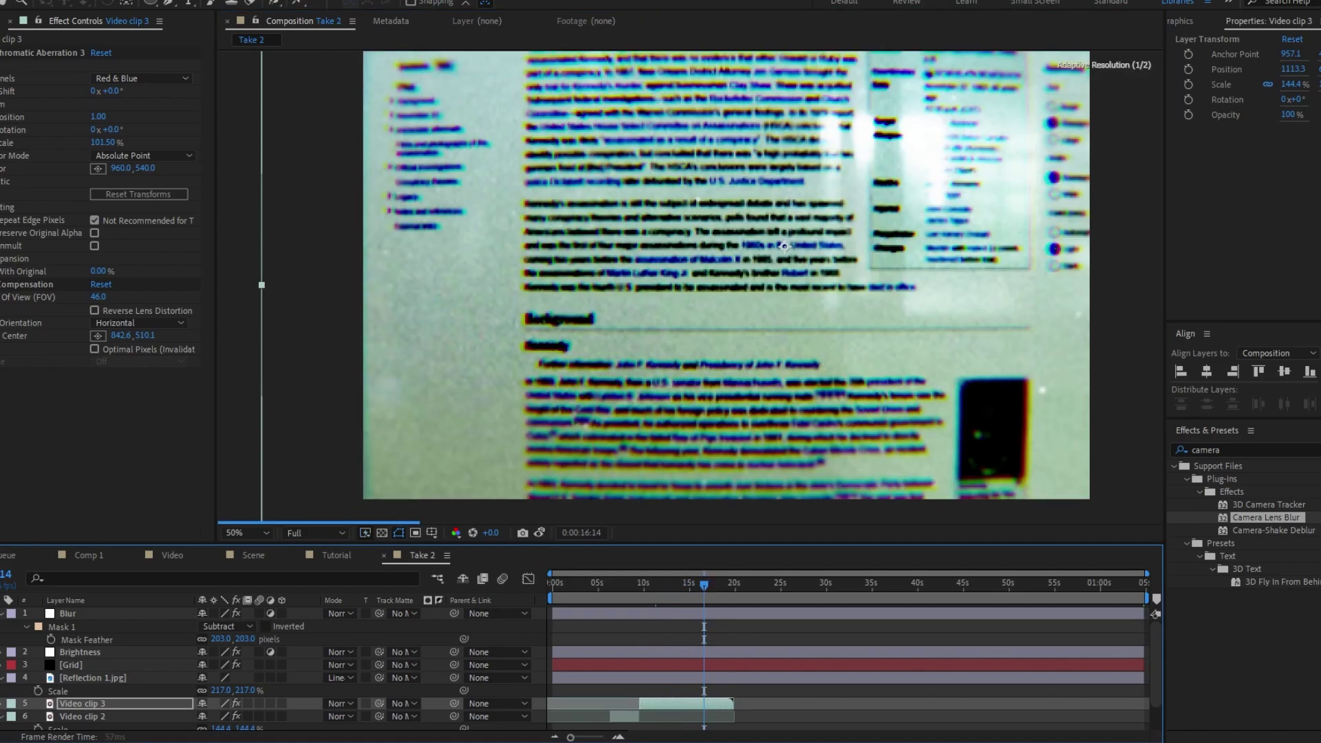
# - Trim the end of Video clip 3 to 0:00:16:14 and scrub through the composition from its start to check the finished look
pyautogui.click(757, 702)
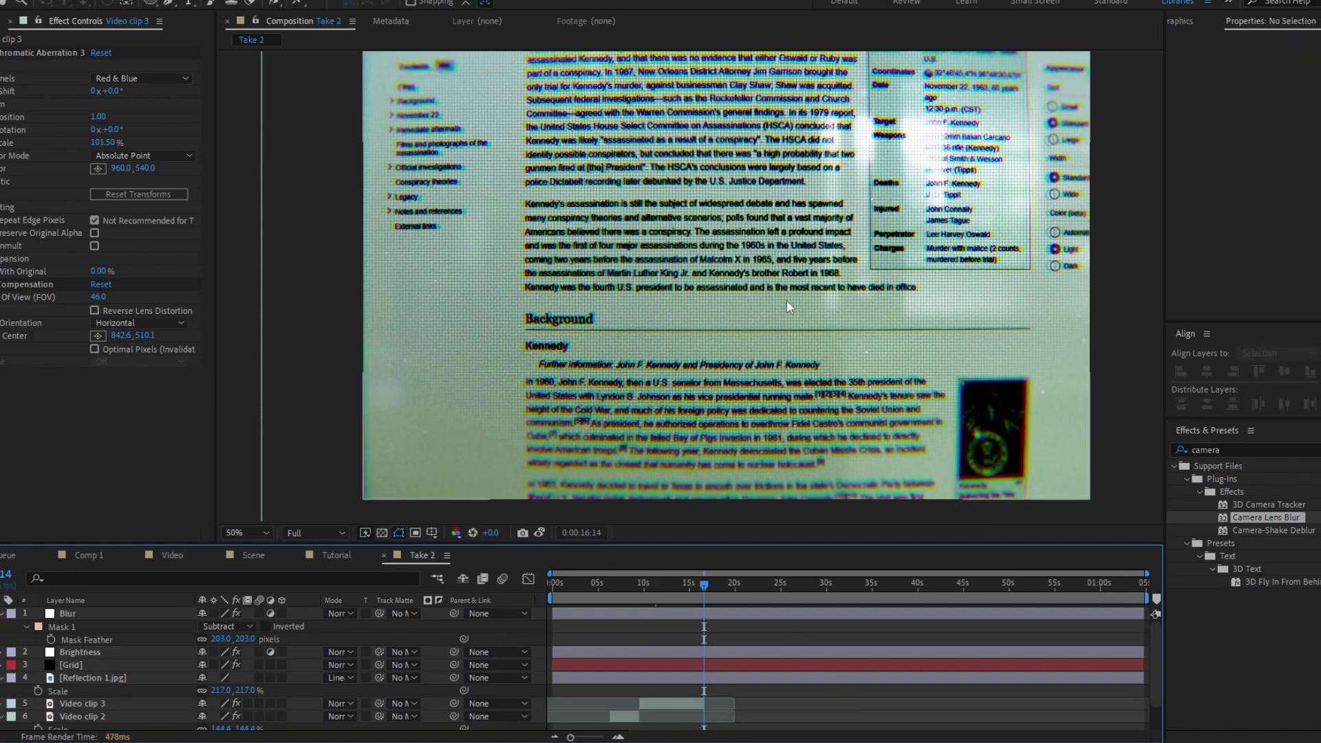
pyautogui.scroll(-1, 778, 312)
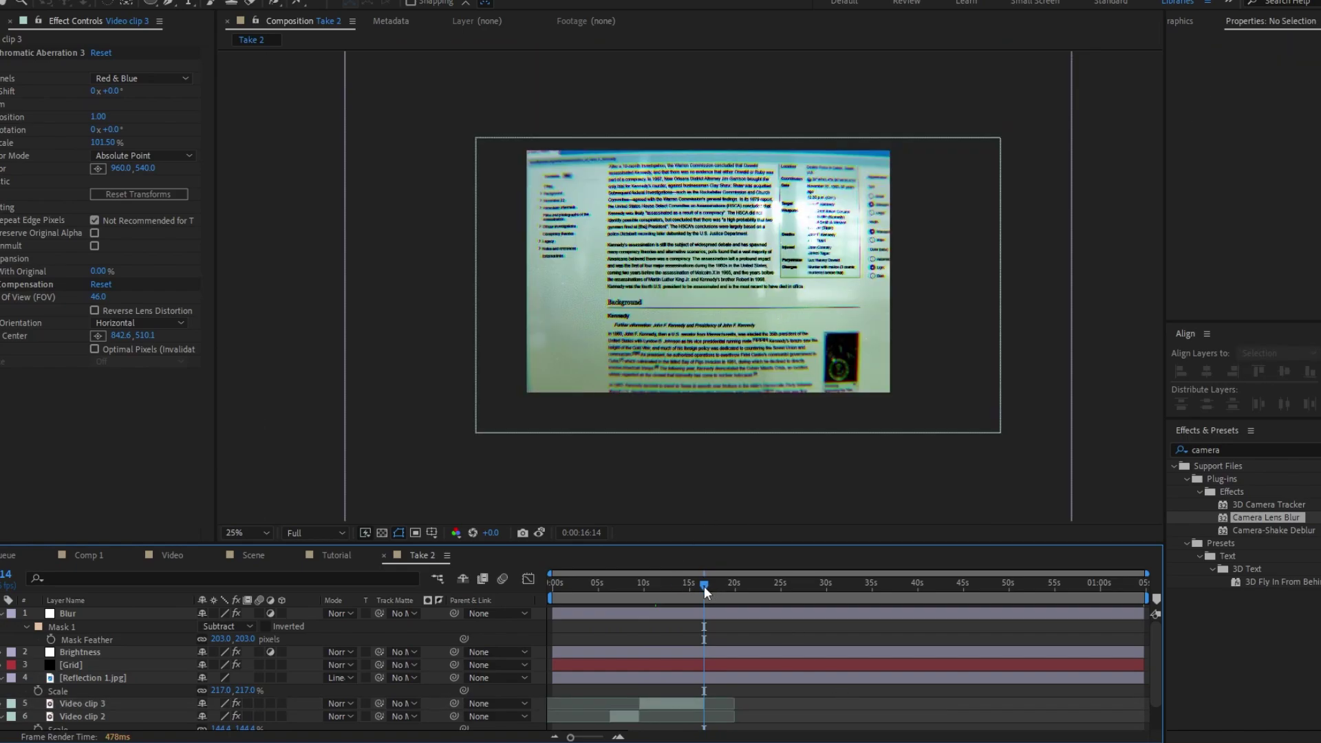
pyautogui.moveTo(704, 586); pyautogui.dragTo(519, 613)
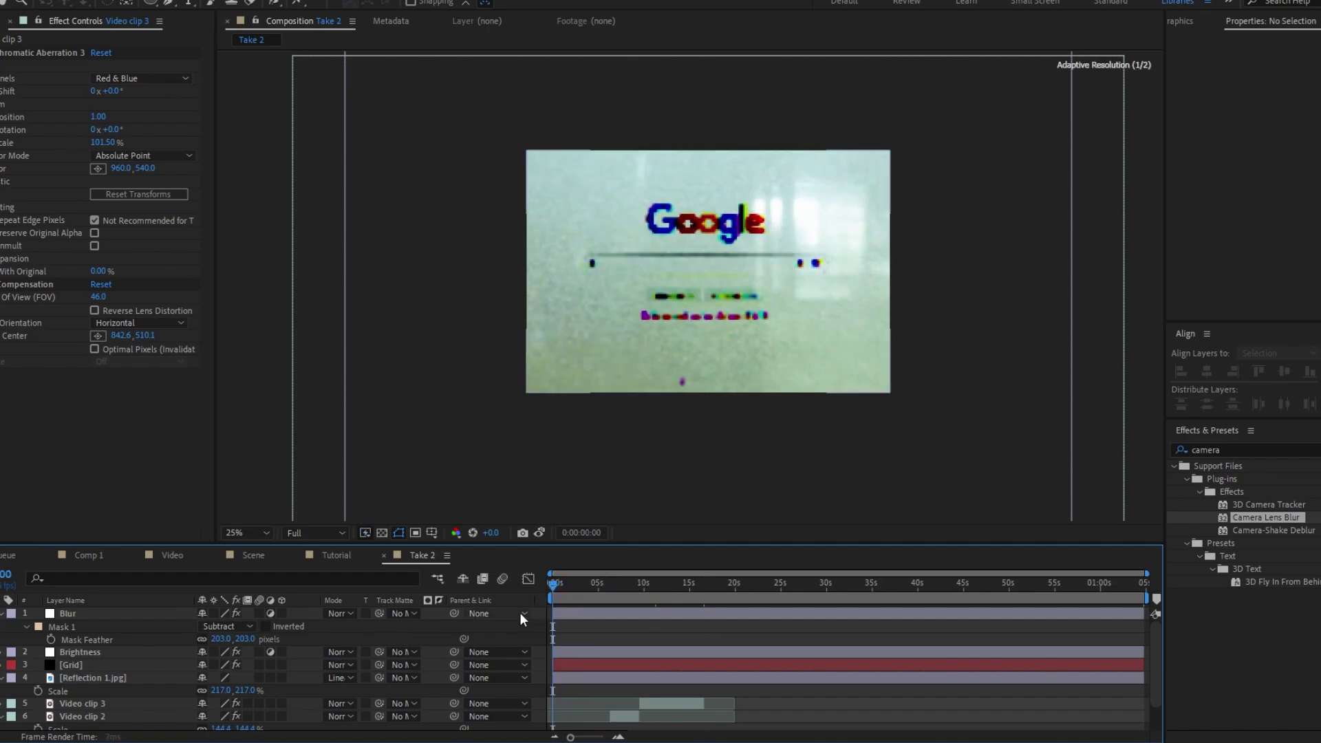
pyautogui.press('.')
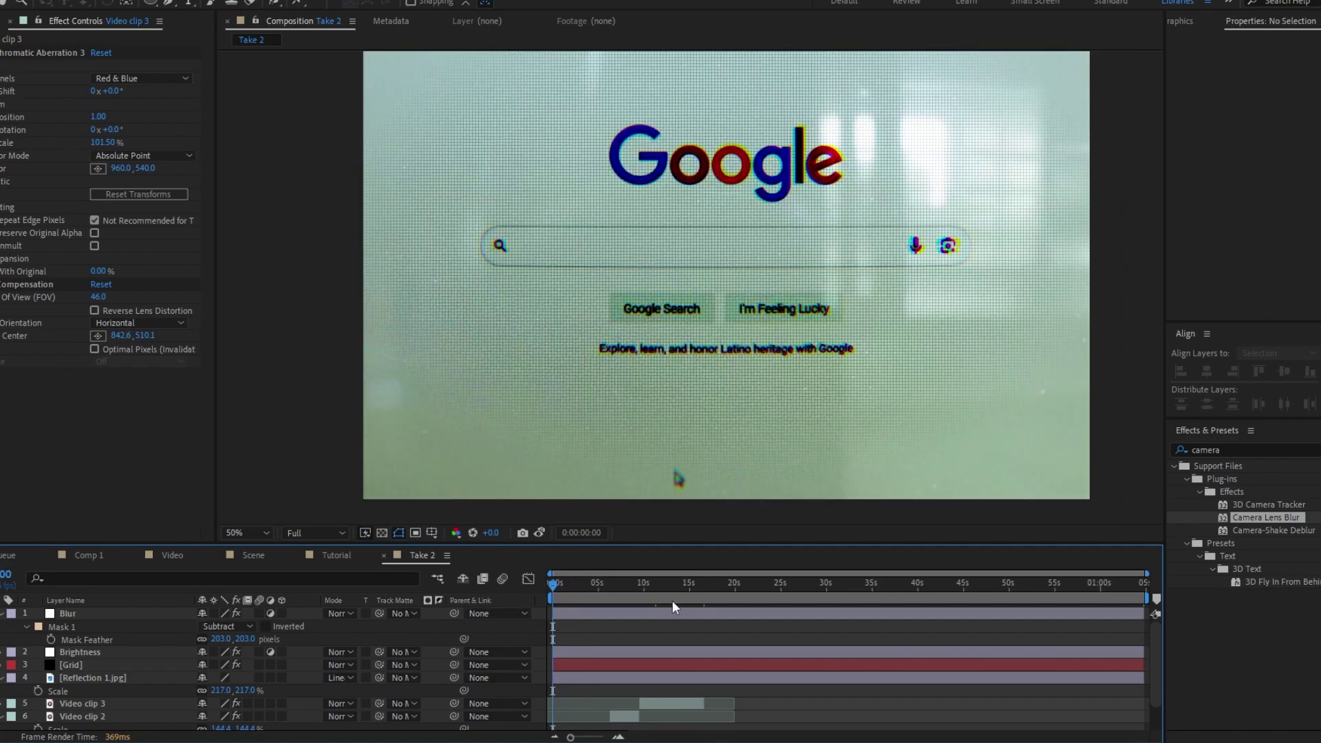
pyautogui.moveTo(555, 585); pyautogui.dragTo(676, 590)
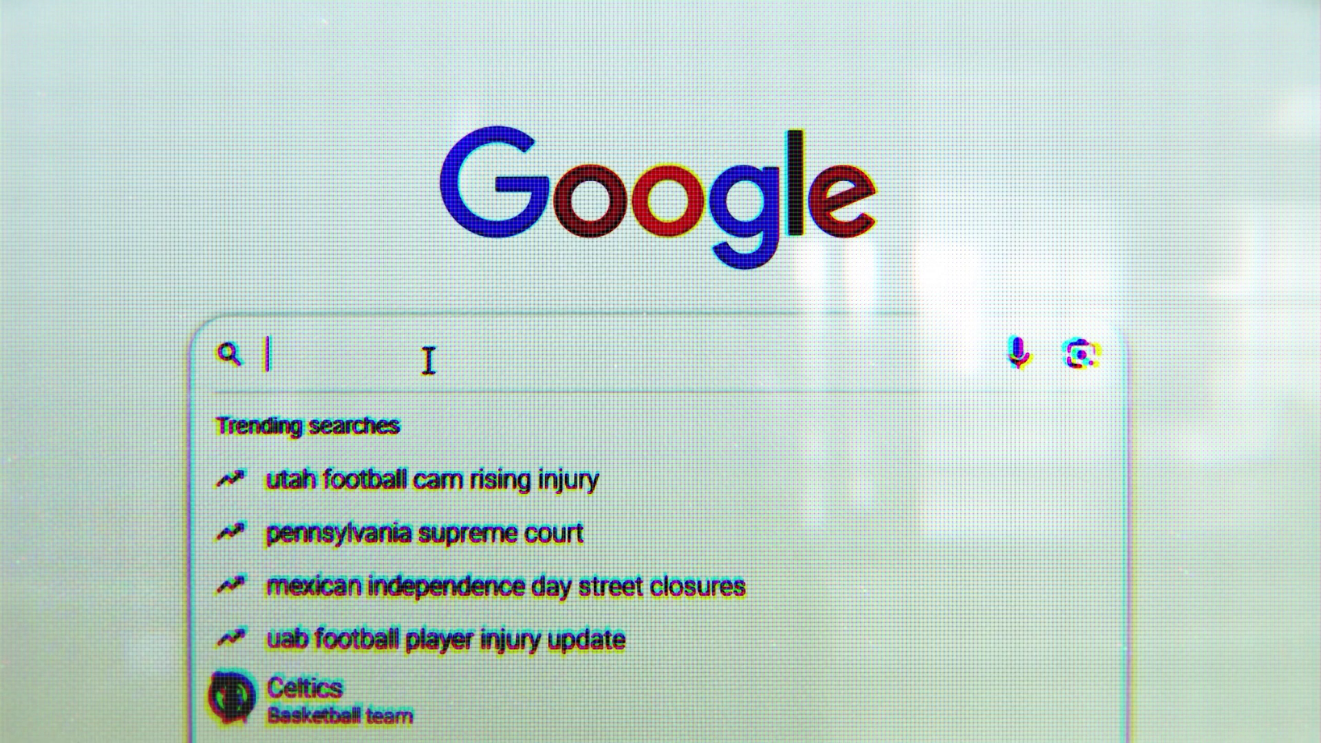
pyautogui.write('JFK')
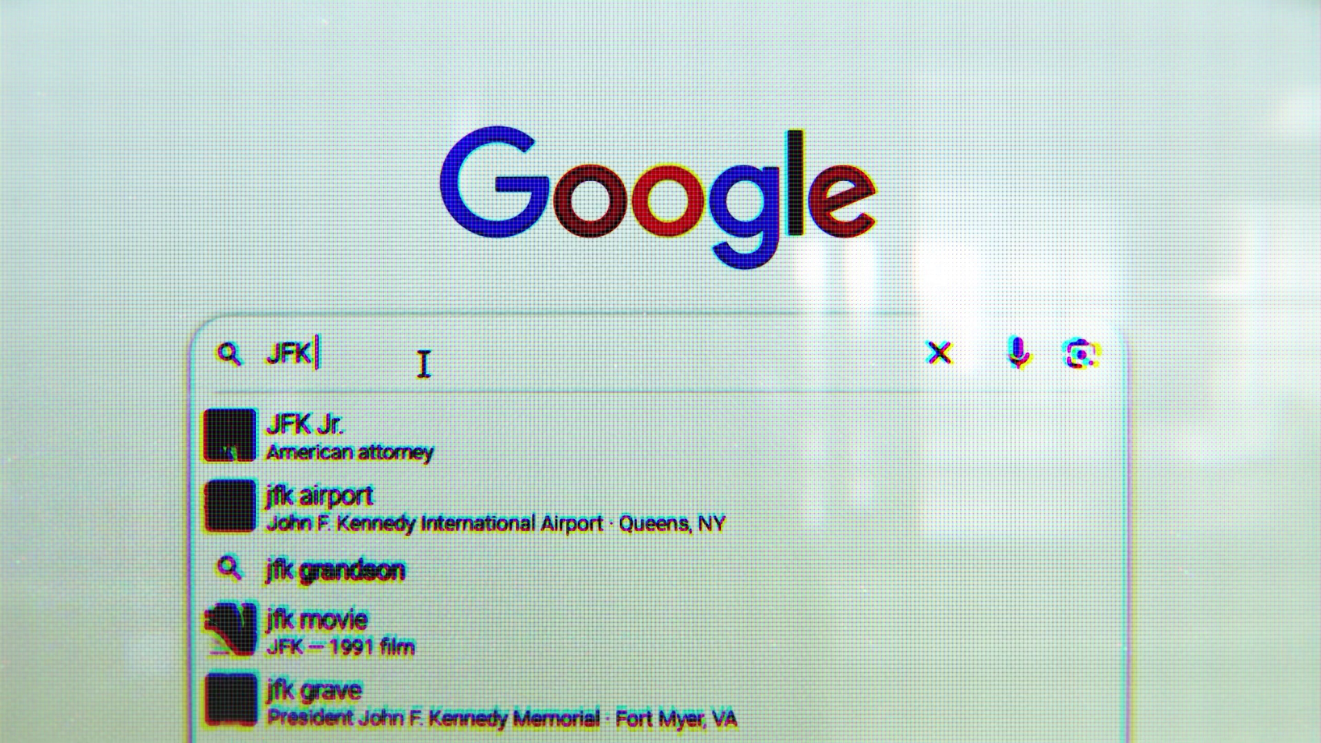
pyautogui.write(' ass')
pyautogui.write('assination')
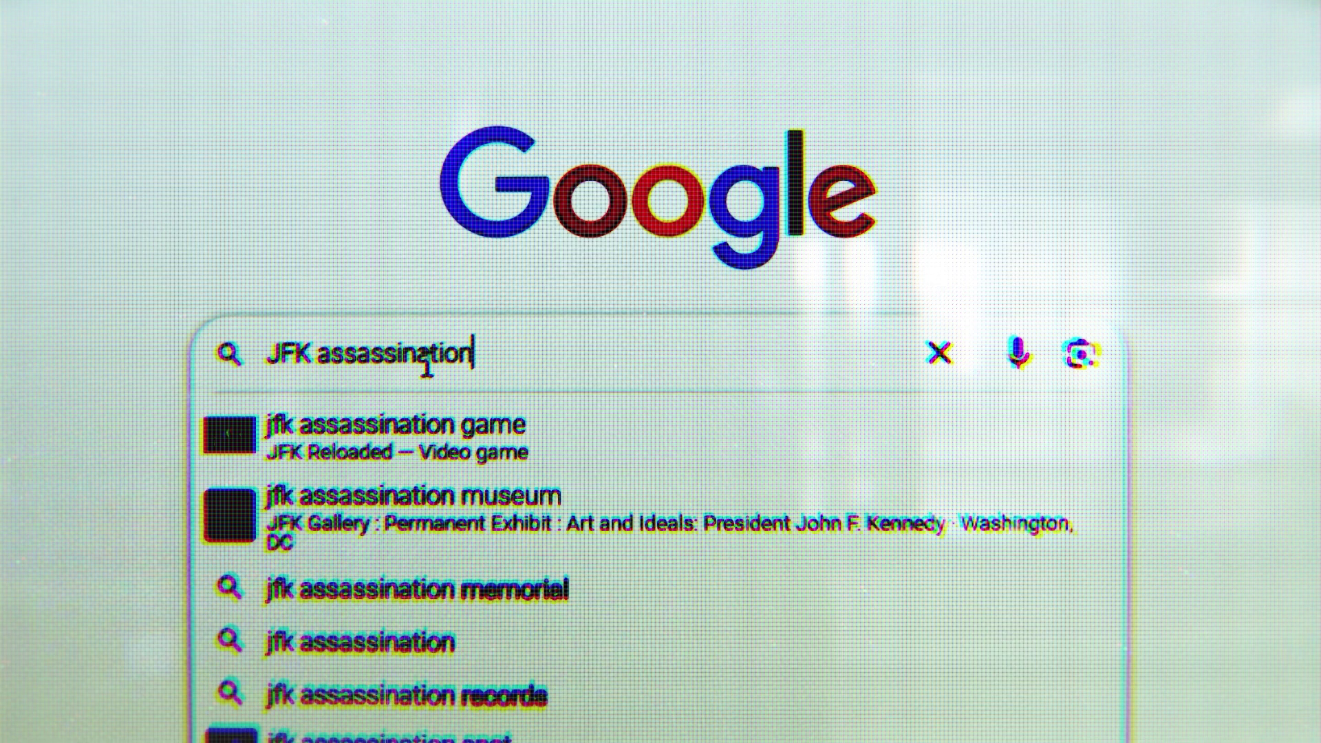
pyautogui.press('Return')
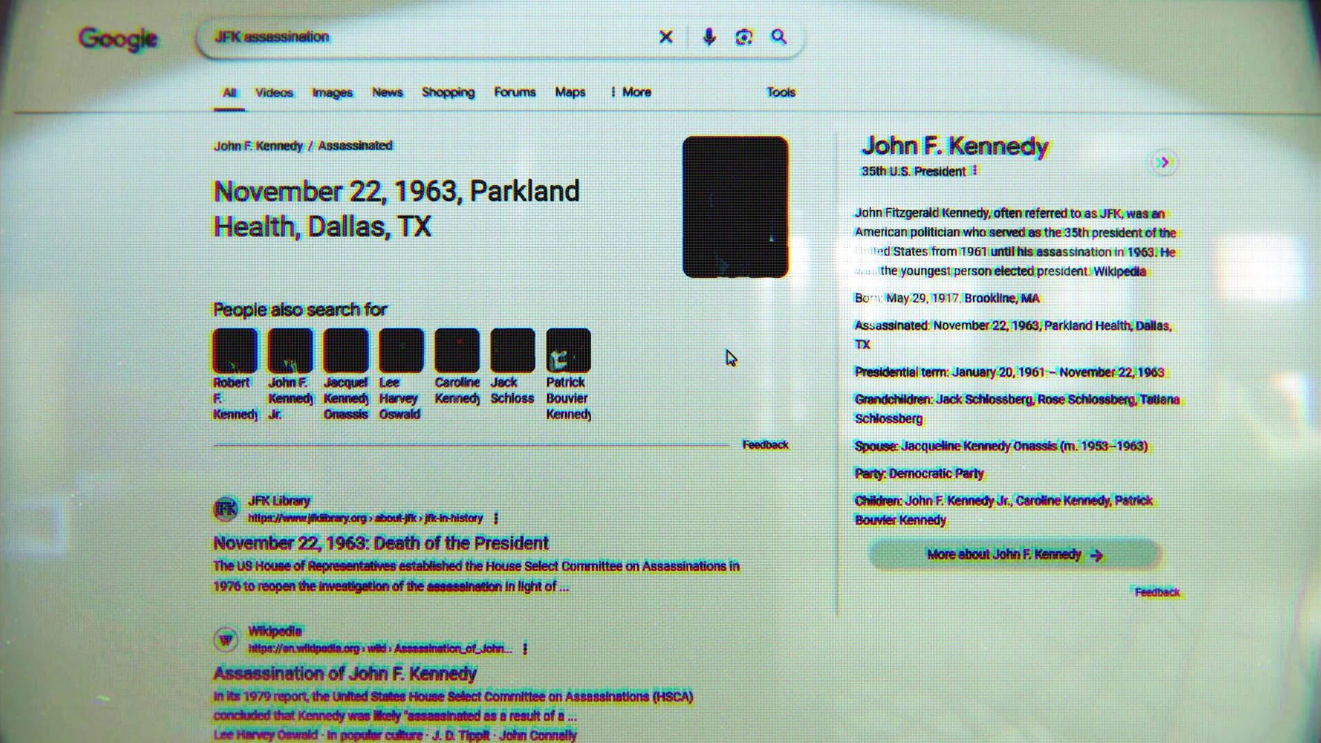